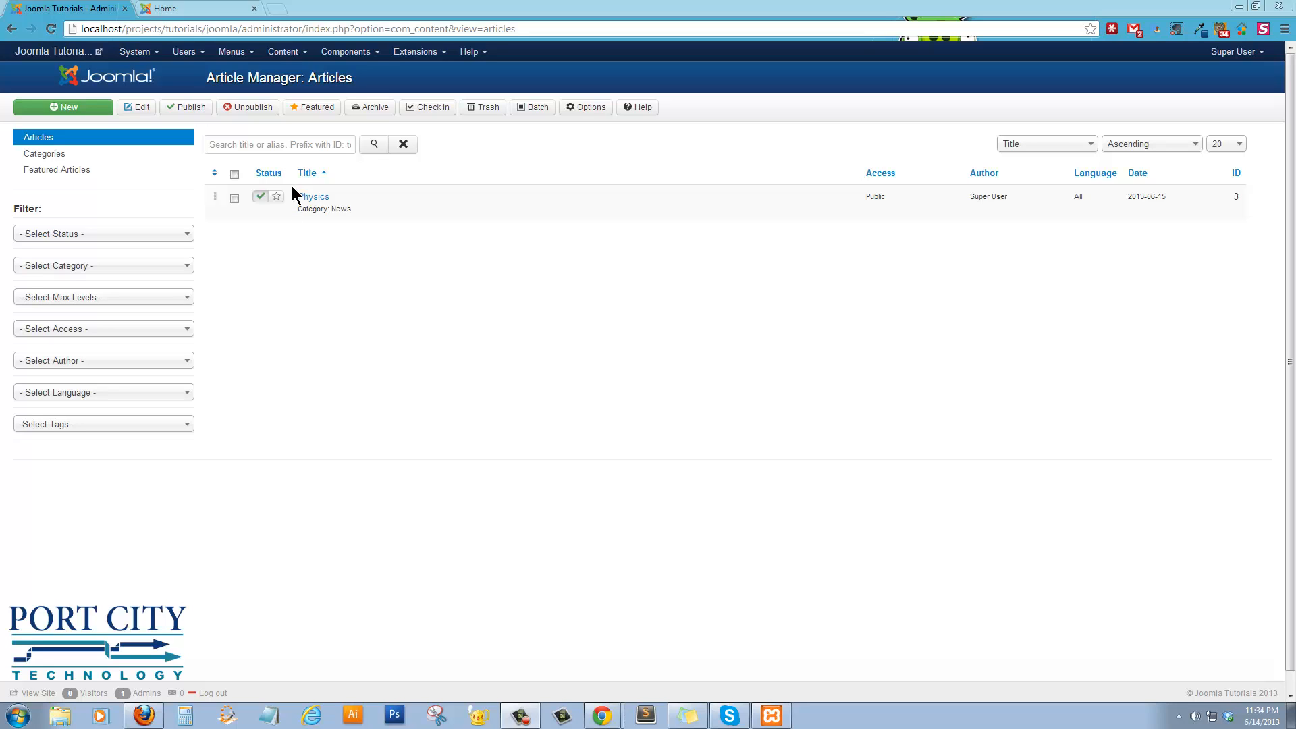
# Copy the entire HTML source of the Physics article, then close the article without changes
pyautogui.click(321, 200)
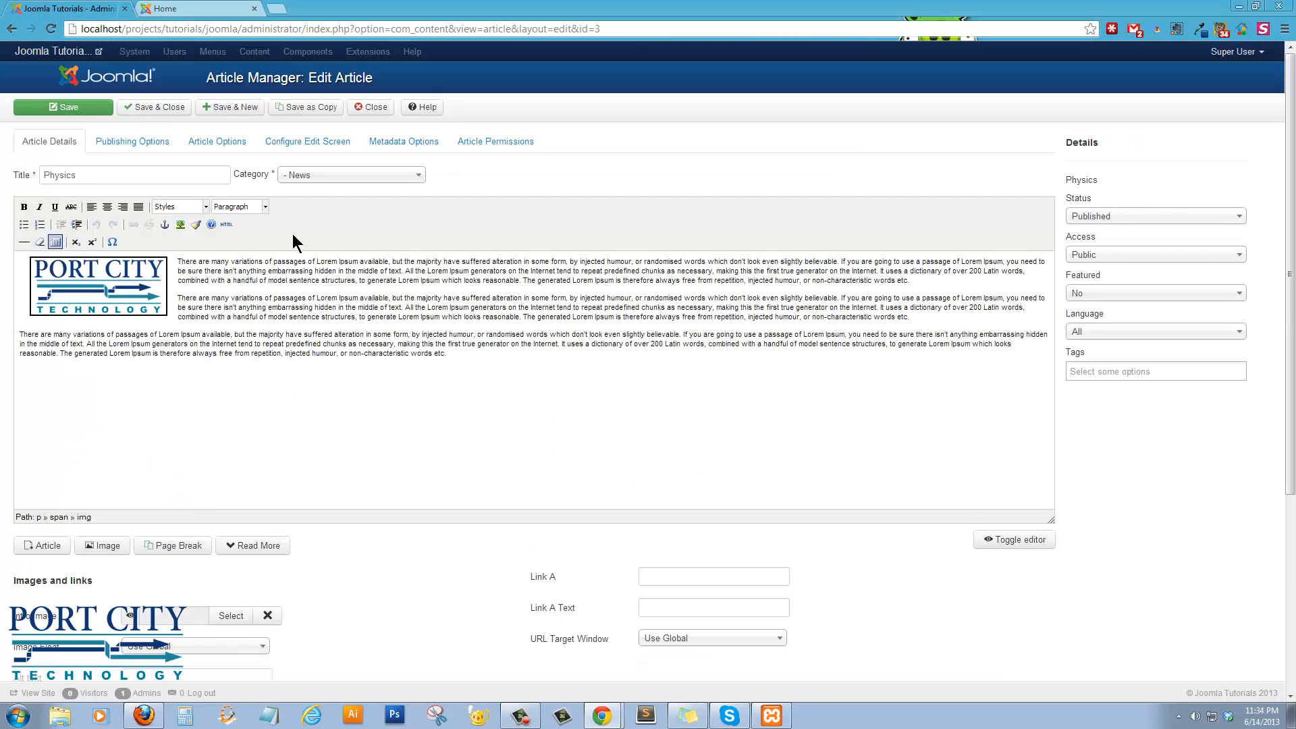
pyautogui.click(228, 224)
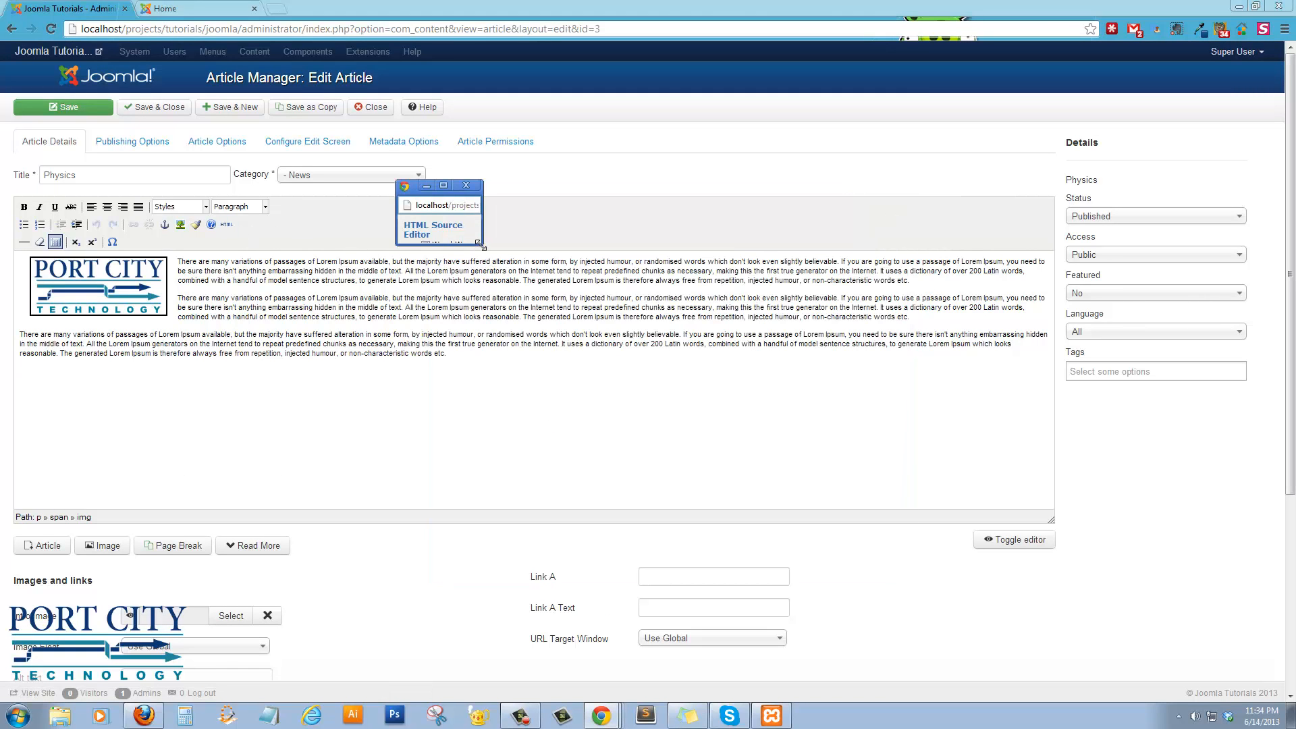
pyautogui.moveTo(480, 241); pyautogui.dragTo(1059, 599)
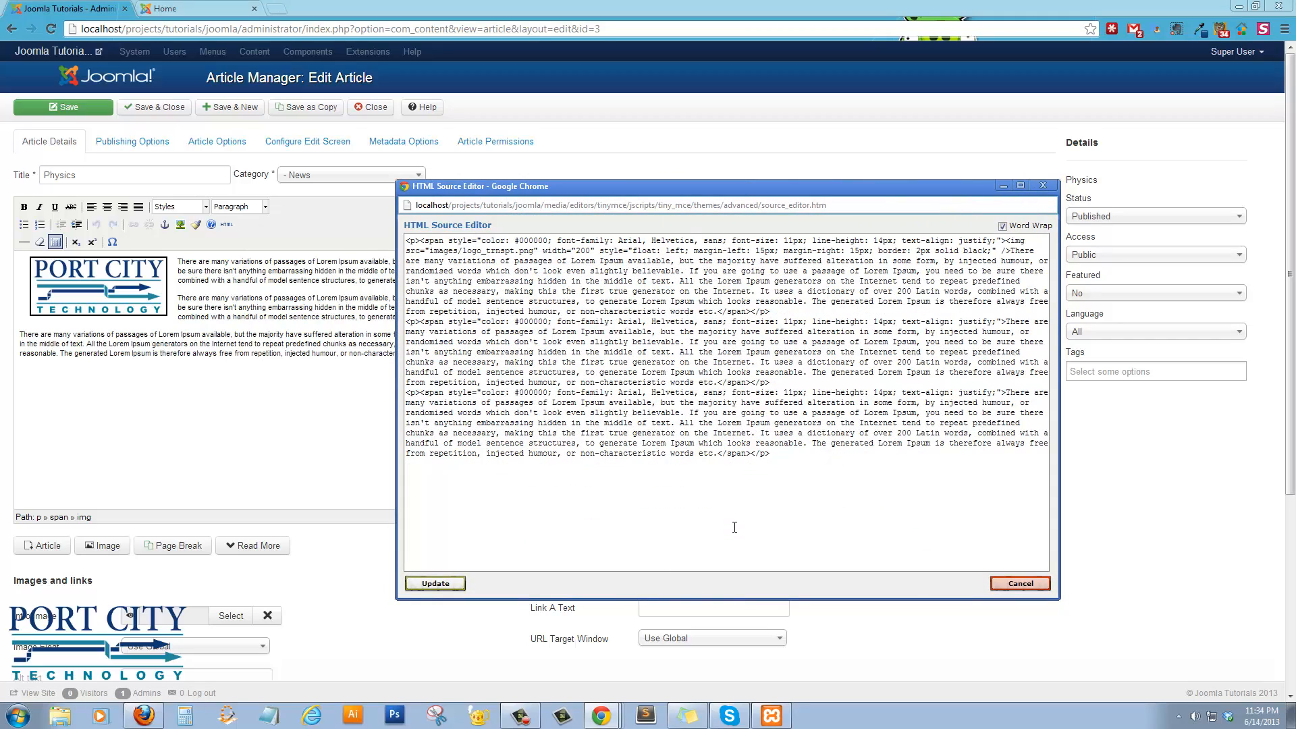
pyautogui.hotkey('ctrl', 'a')
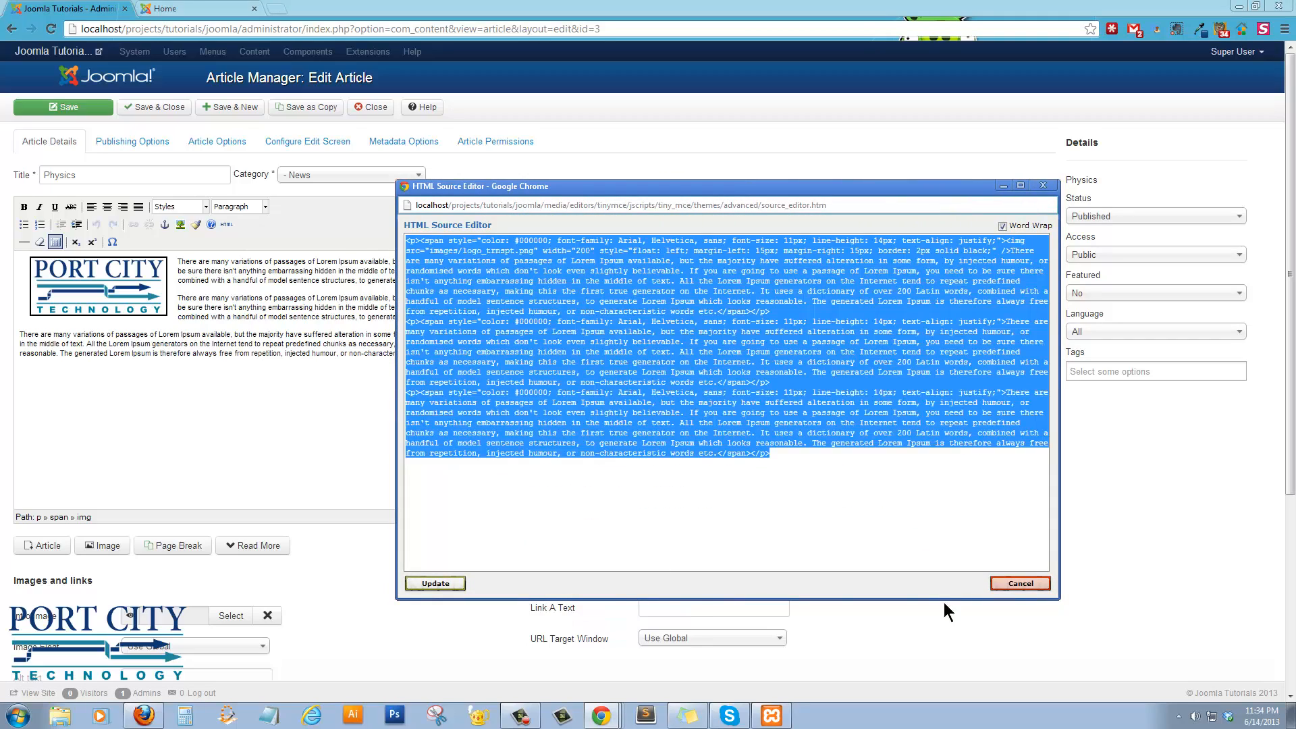
pyautogui.click(1019, 584)
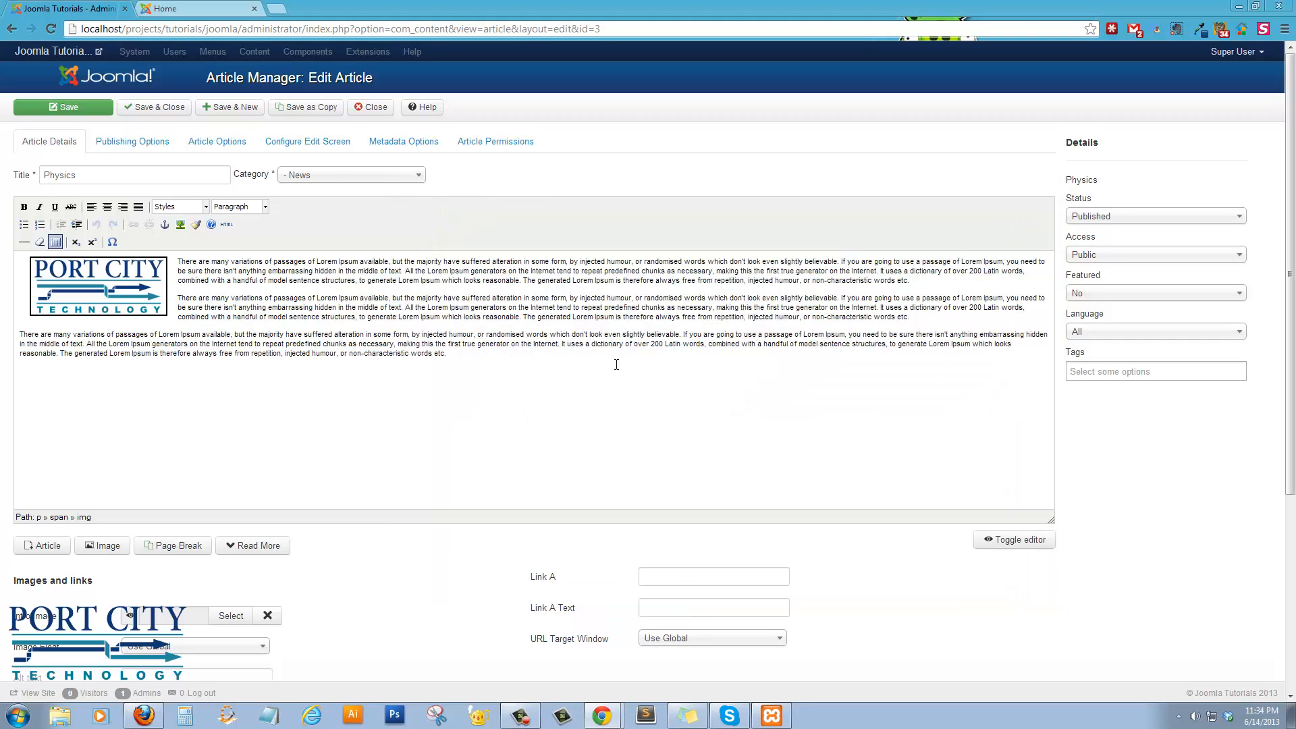
pyautogui.click(377, 108)
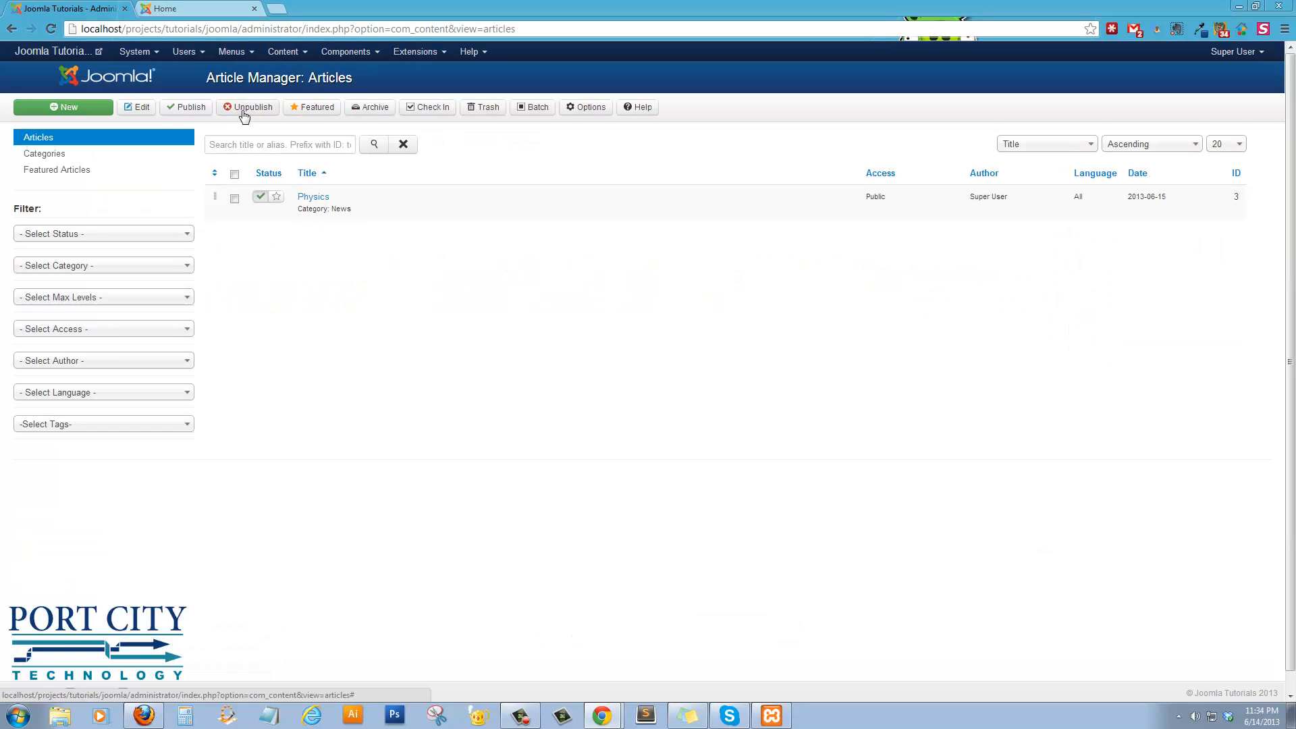
# Create a new article titled "Biology" with the copied HTML as its source, and save it
pyautogui.click(102, 109)
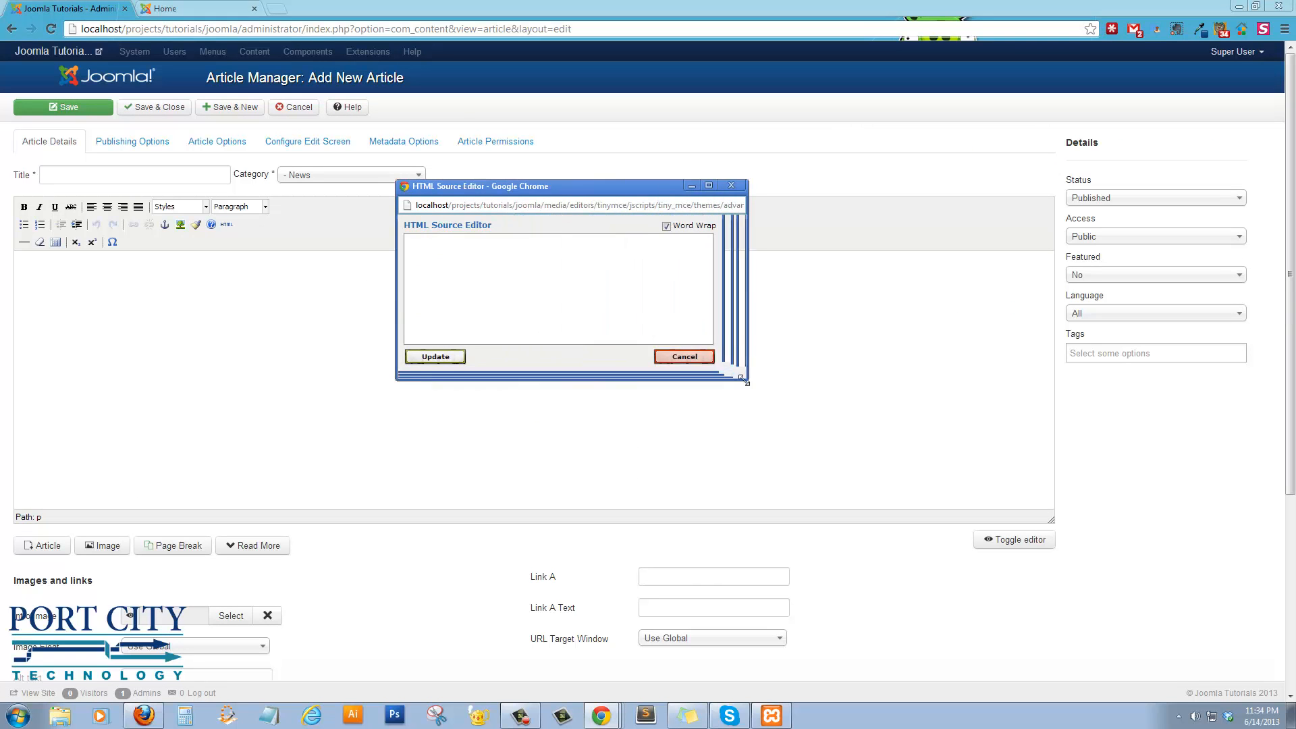
pyautogui.hotkey('ctrl', 'v')
pyautogui.click(448, 365)
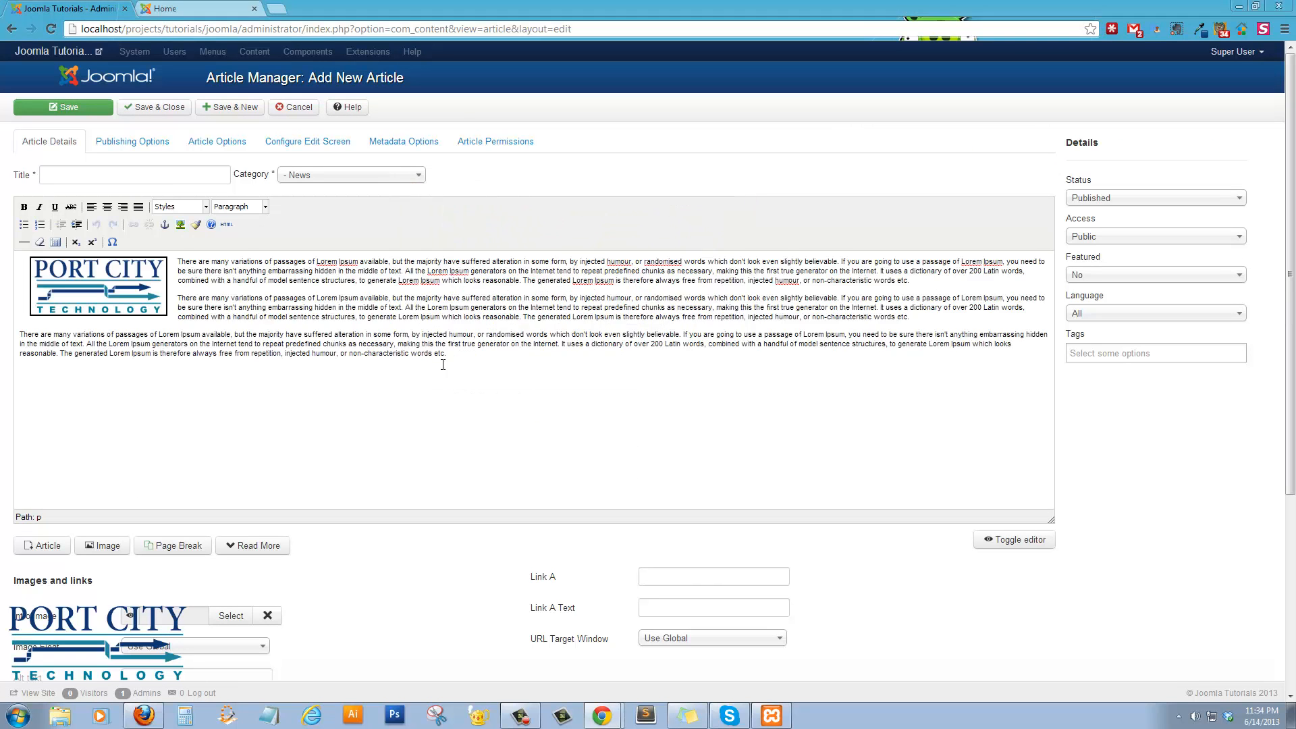
pyautogui.click(126, 173)
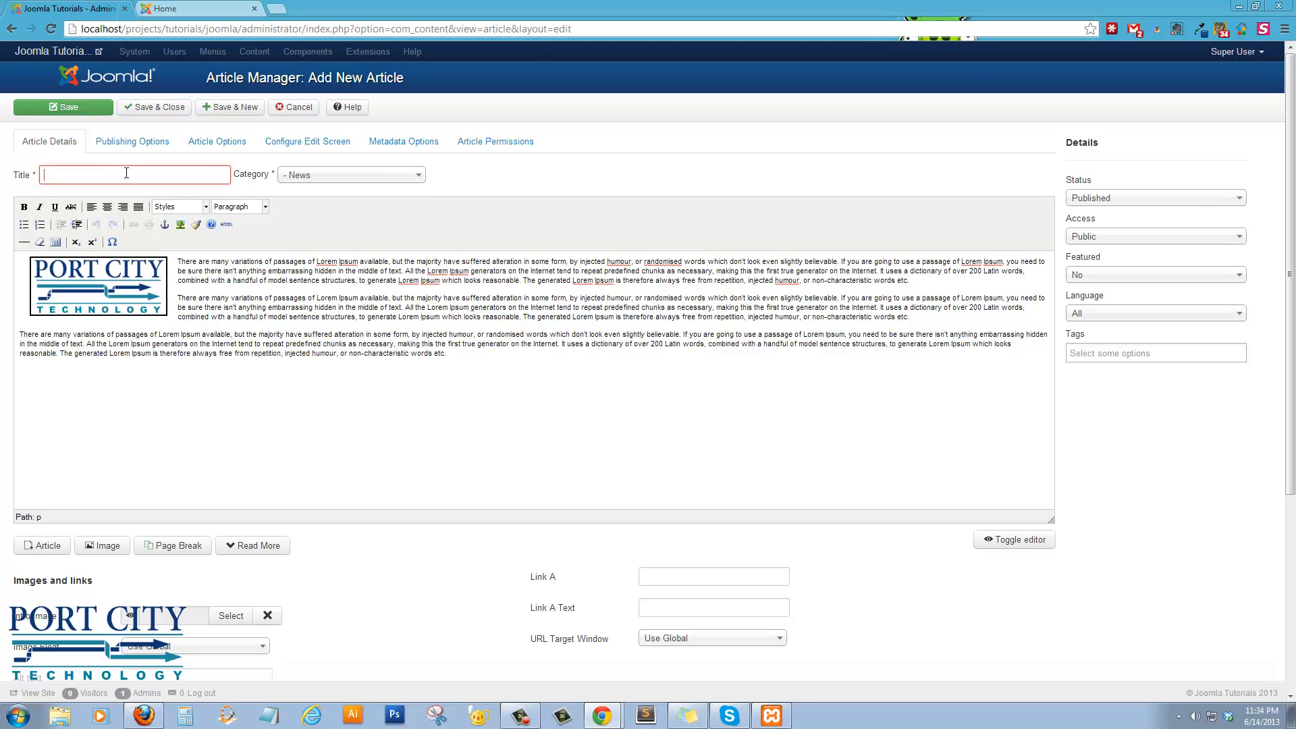
pyautogui.write('Biology')
pyautogui.click(167, 110)
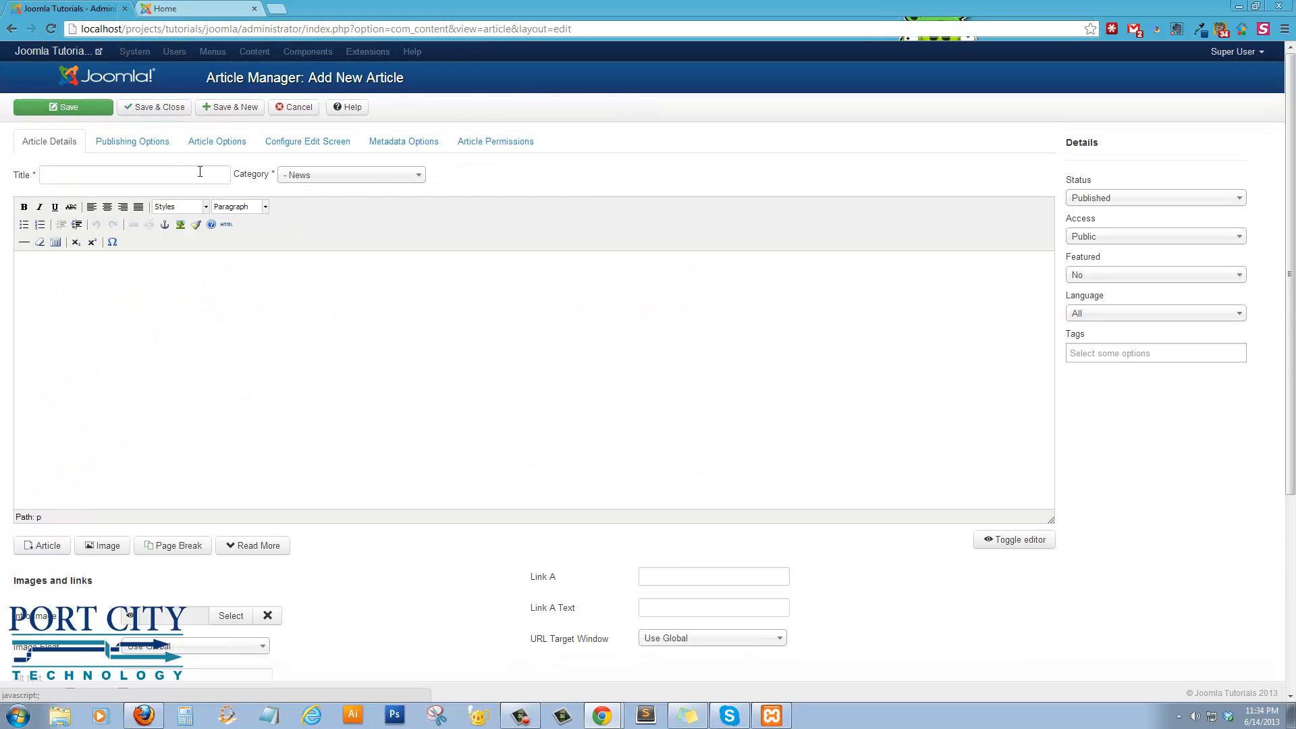
# Create another article titled "Chemistry" with the same copied HTML source, then save and close it
pyautogui.click(227, 225)
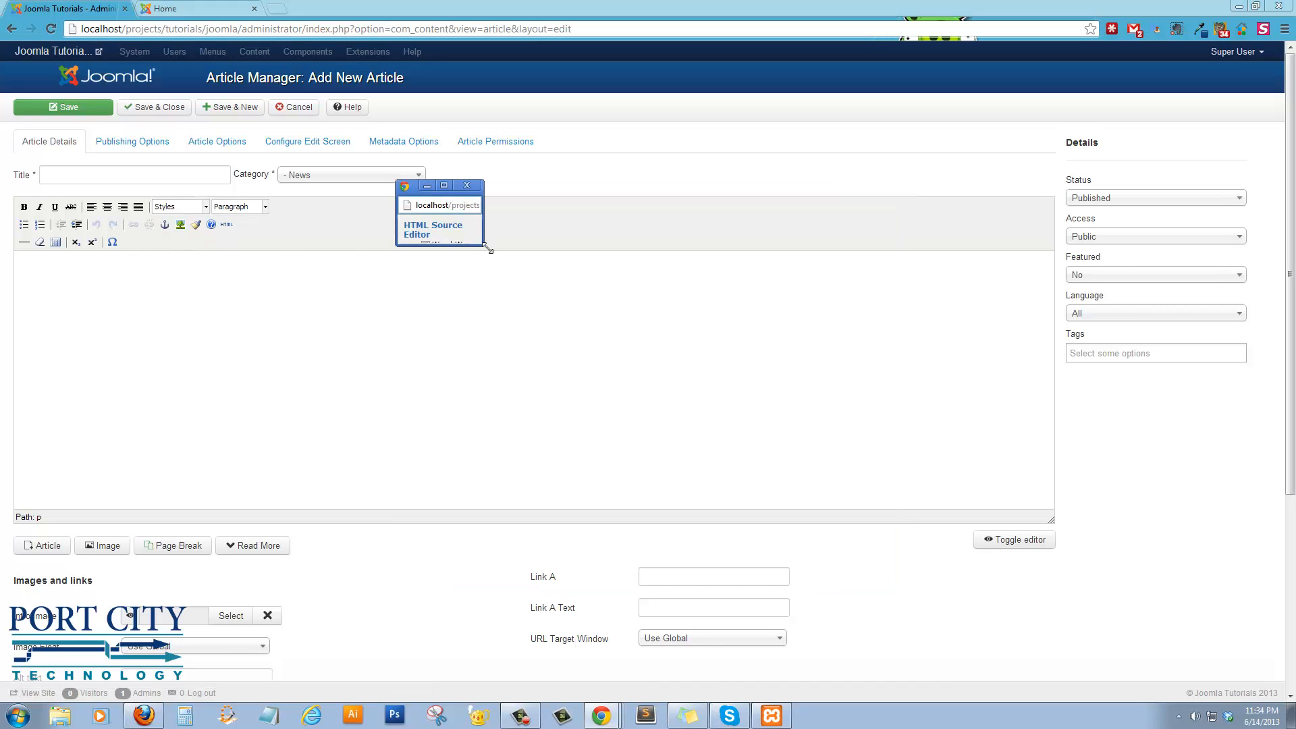
pyautogui.hotkey('ctrl', 'v')
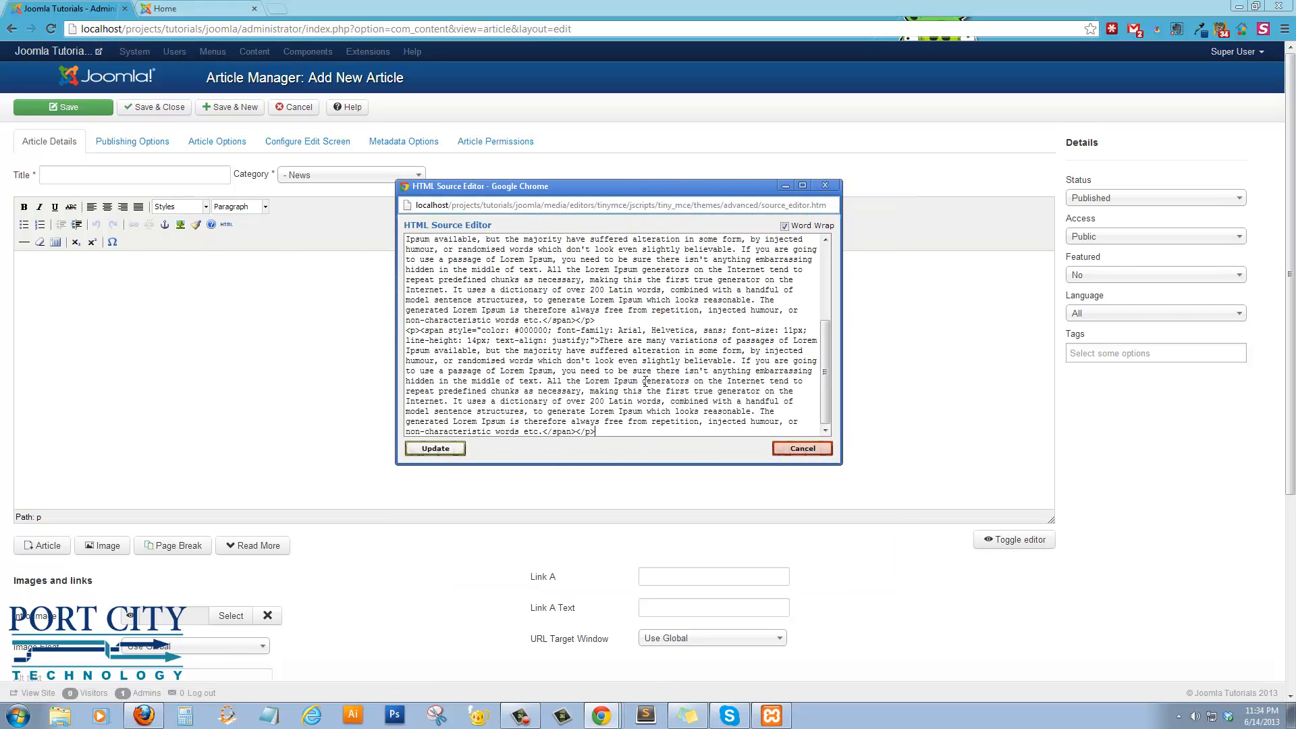
pyautogui.click(436, 448)
pyautogui.click(159, 174)
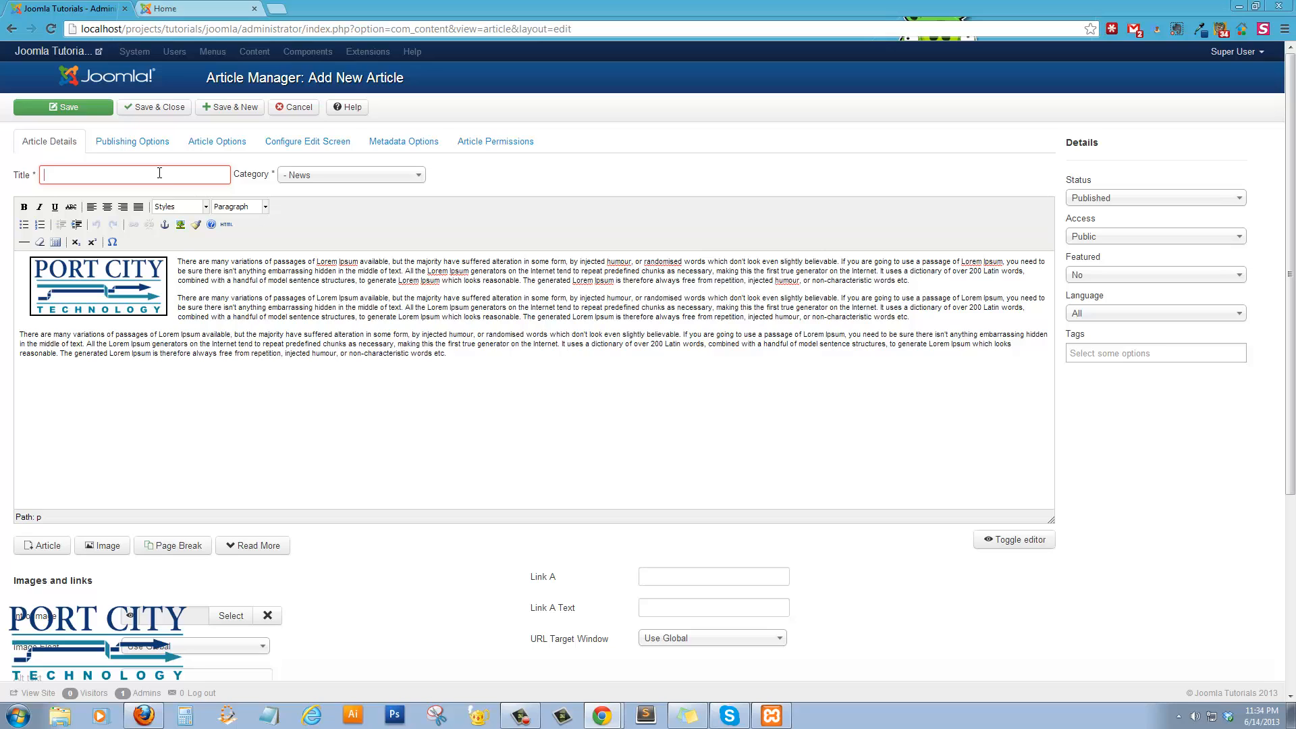
pyautogui.write('Chemistry')
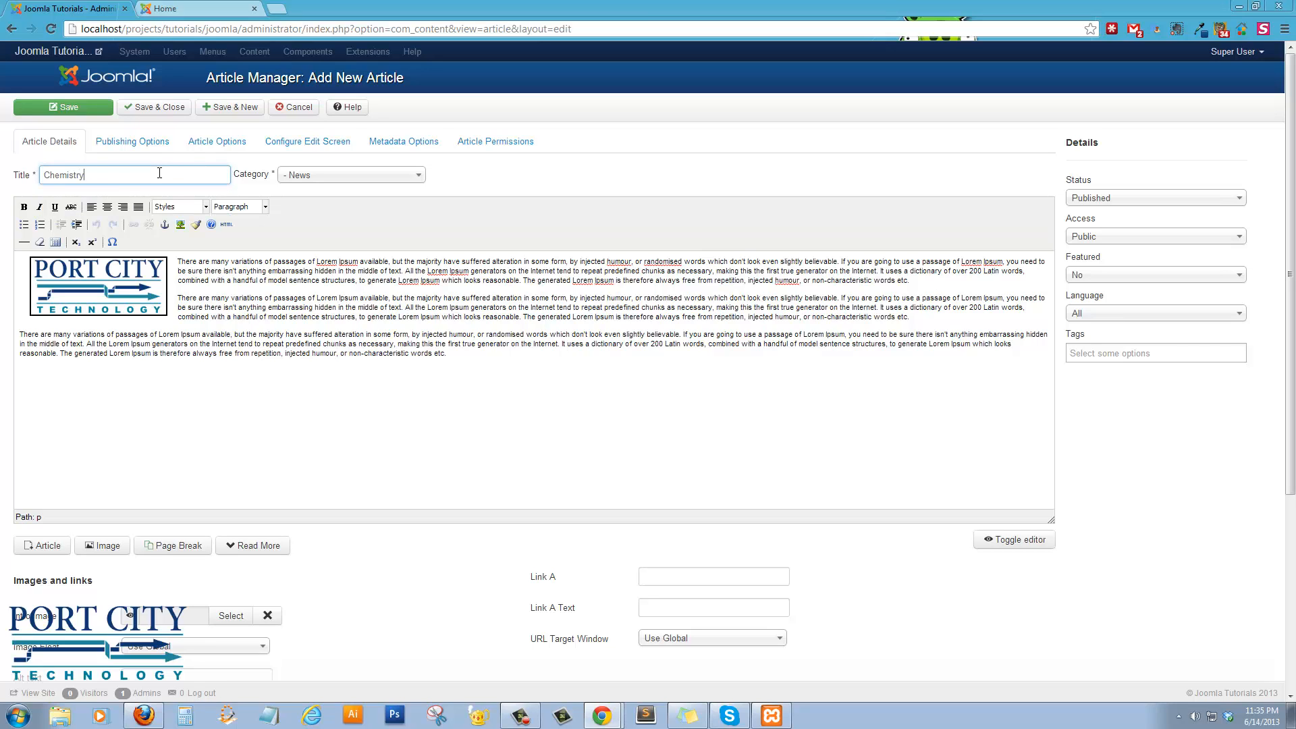
pyautogui.click(152, 108)
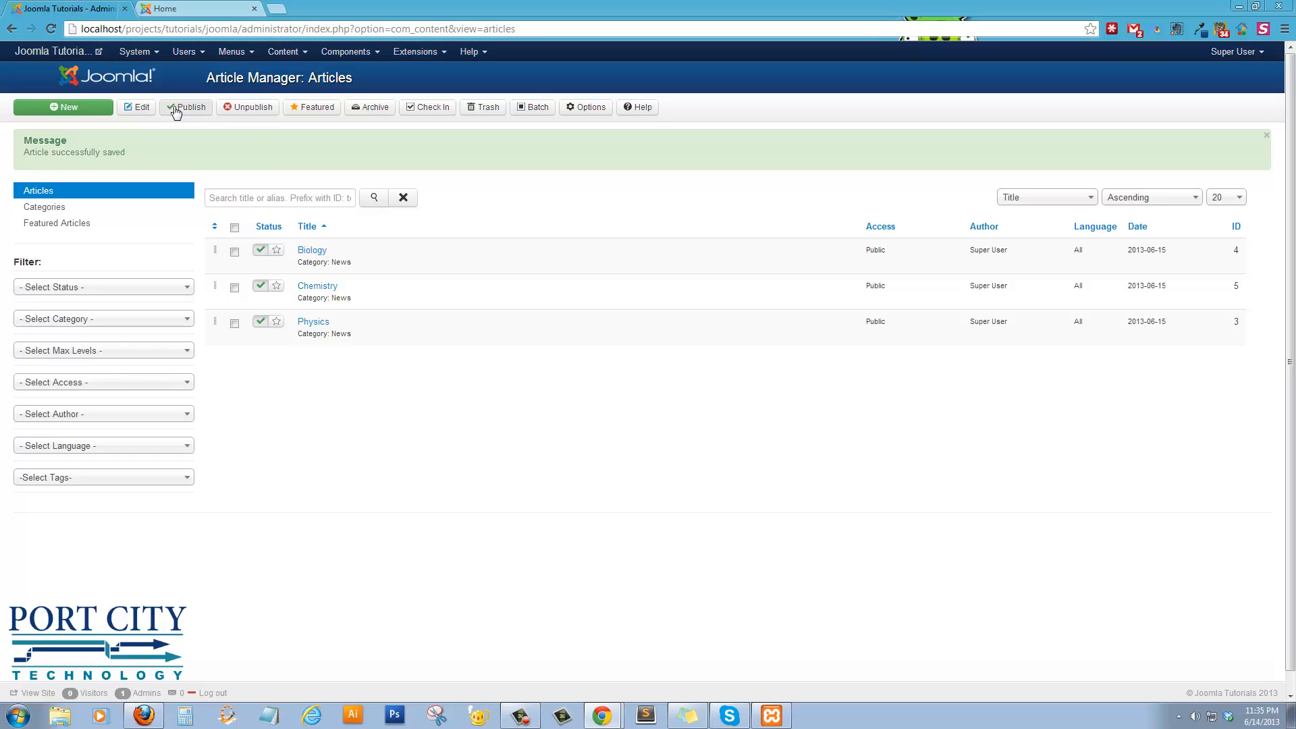
# Start a new item in the Main Menu and set its menu item type to Category Blog
pyautogui.click(231, 51)
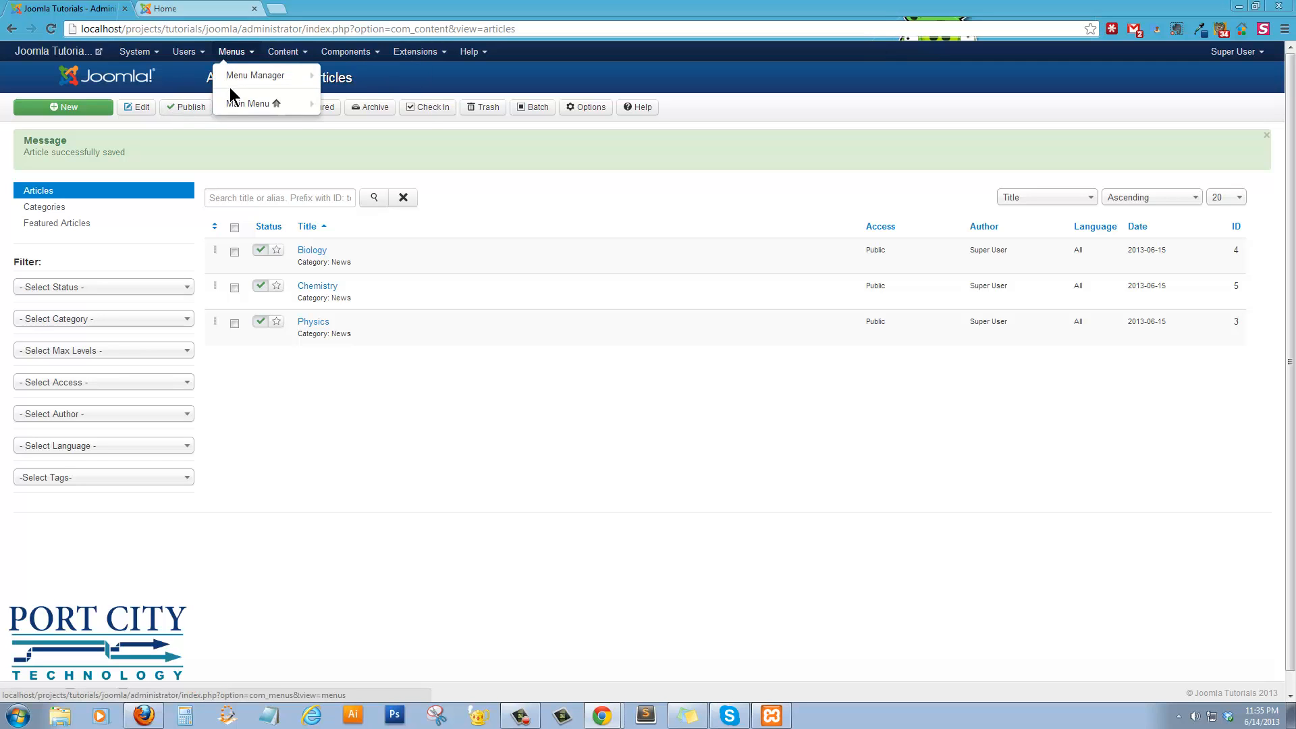
pyautogui.moveTo(236, 105)
pyautogui.click(351, 104)
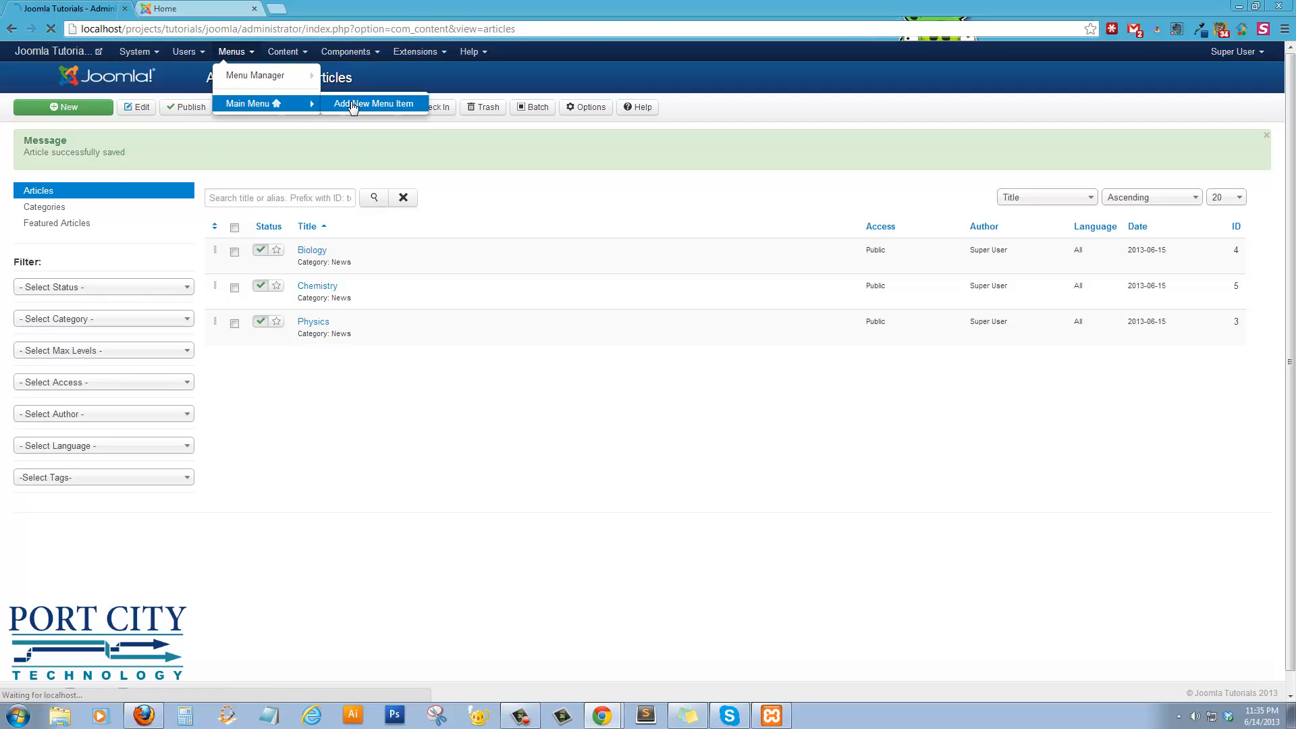
pyautogui.click(263, 176)
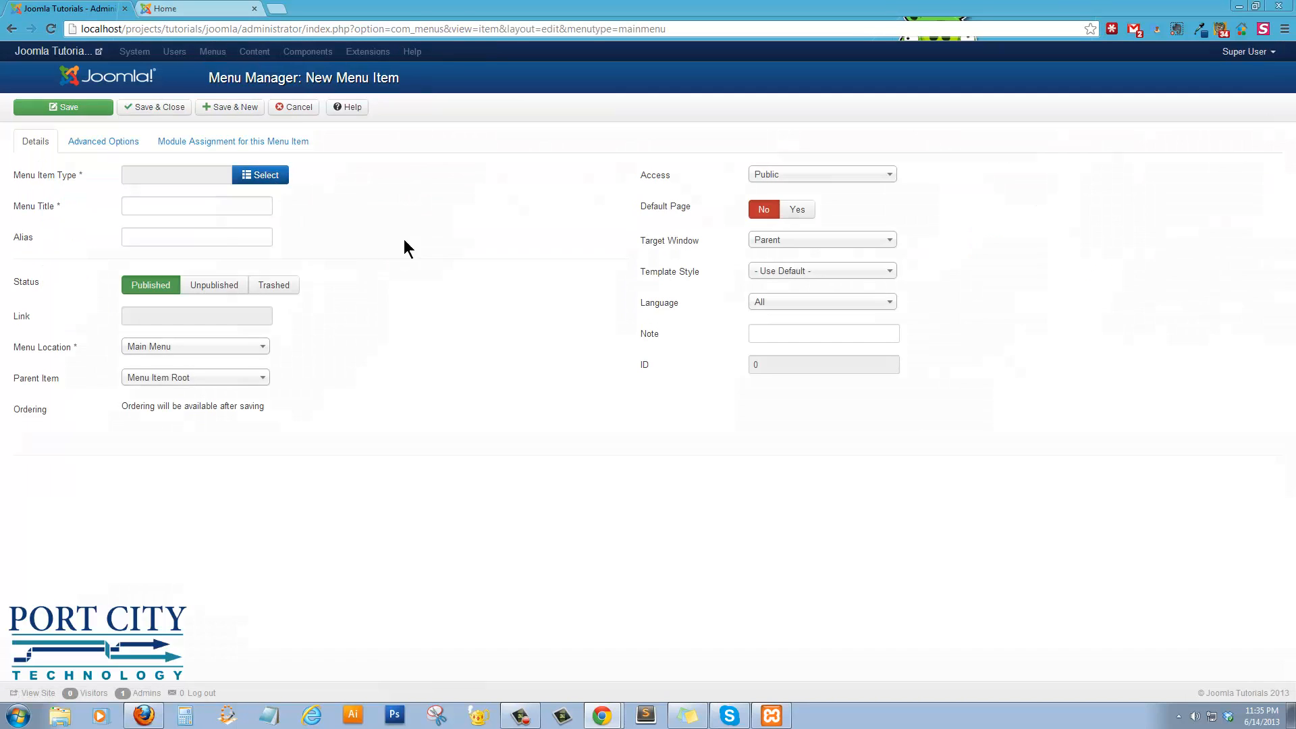
pyautogui.click(483, 265)
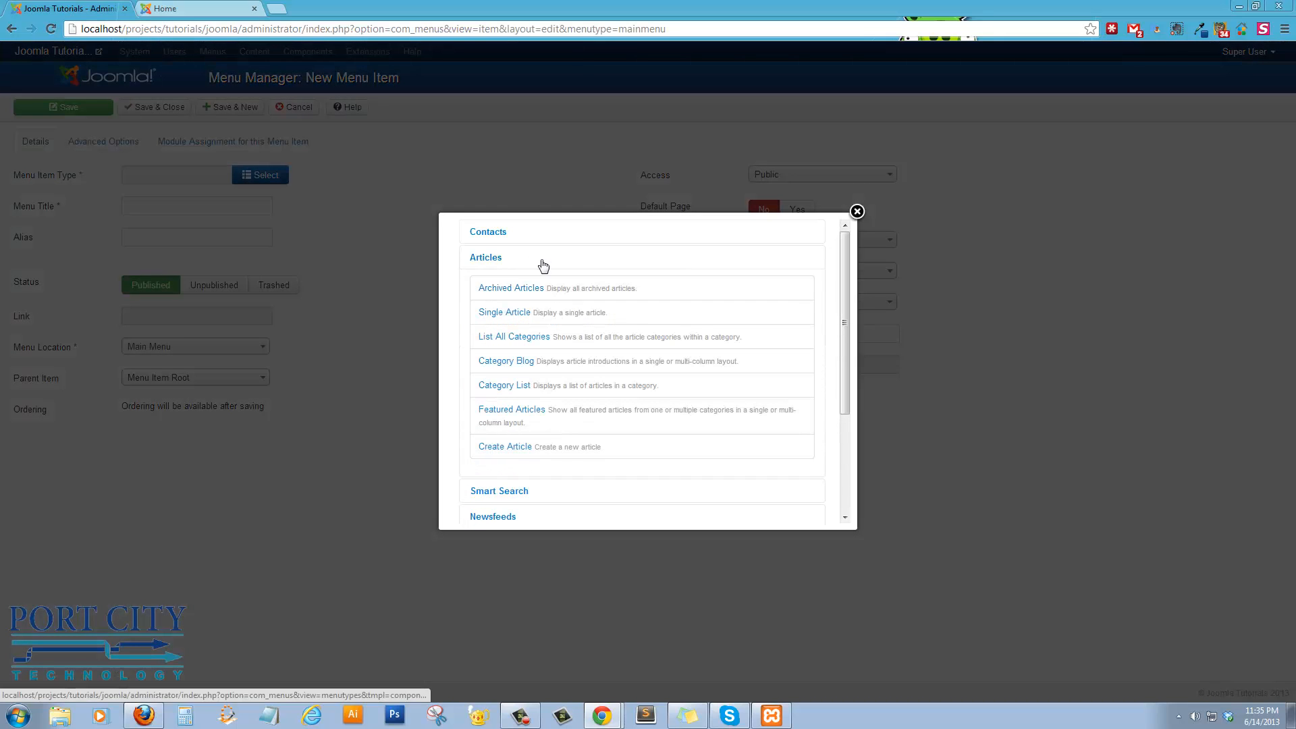
pyautogui.click(520, 365)
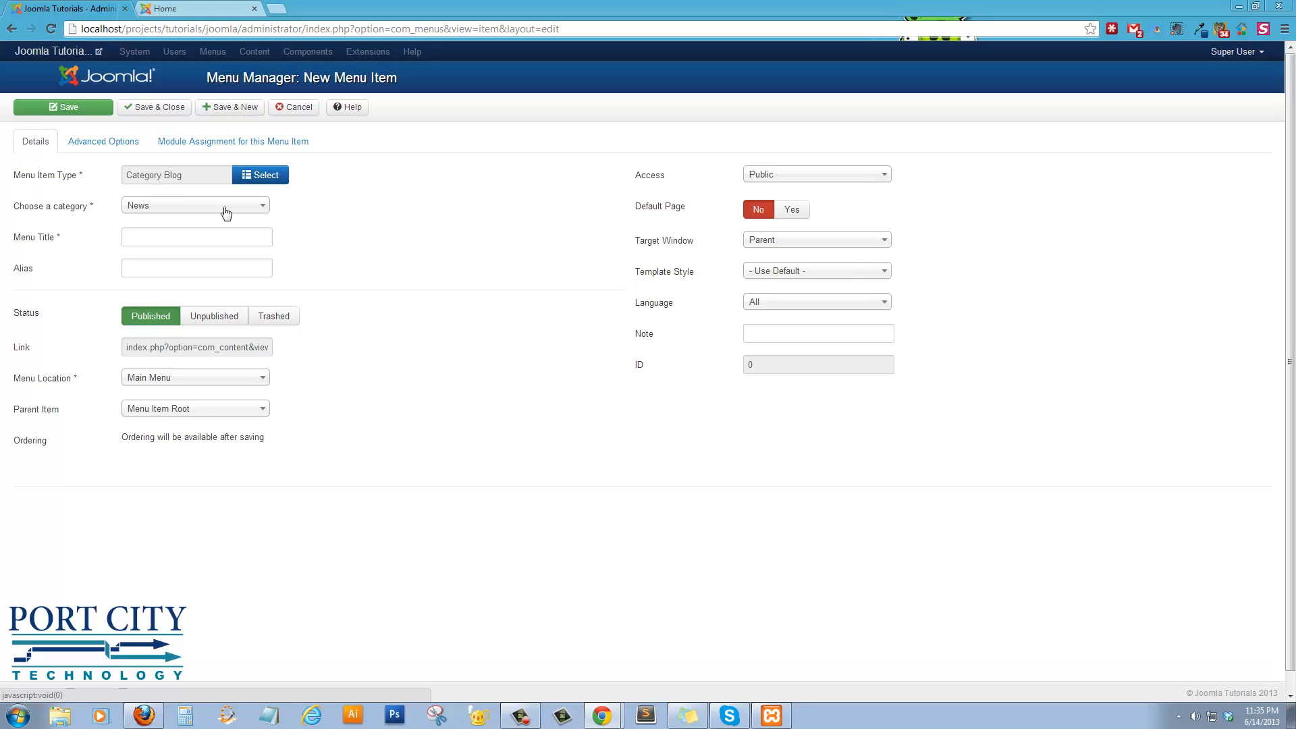
# Title the new menu item "Classes Of Study", then save and close it
pyautogui.click(212, 242)
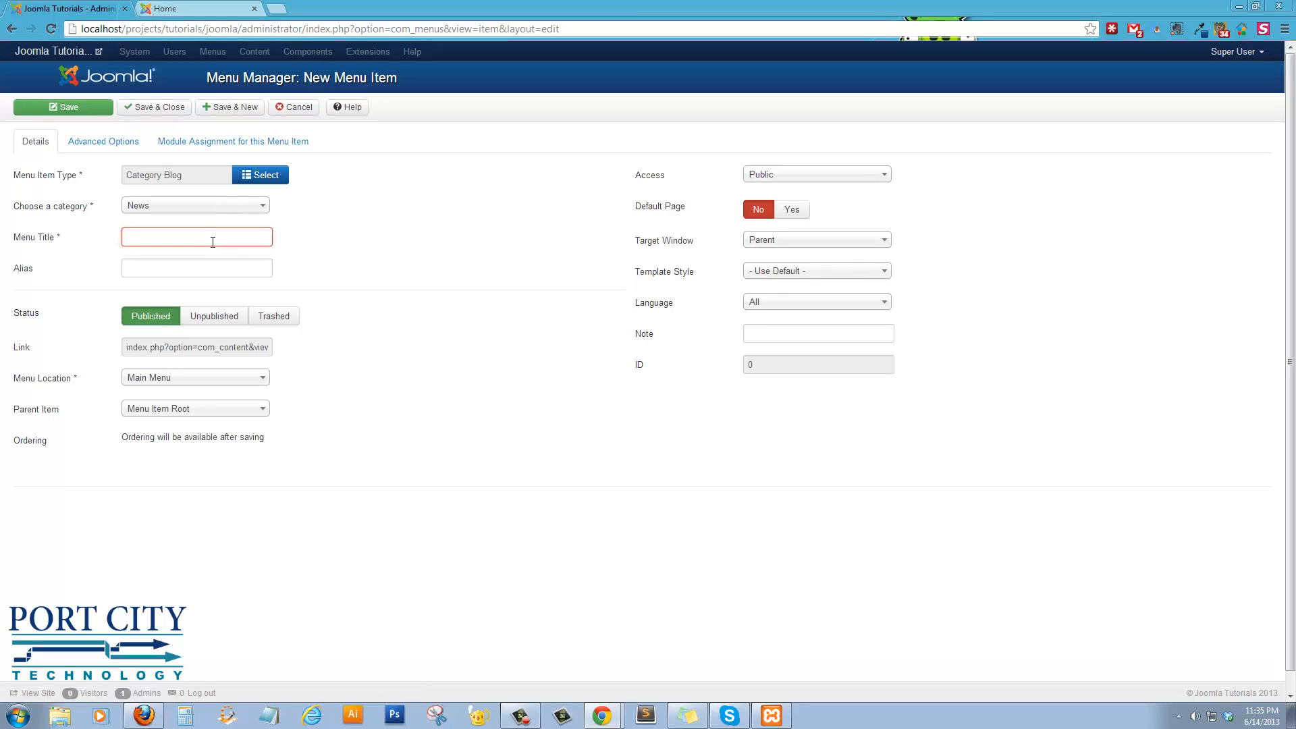
pyautogui.write('Classes Of Study')
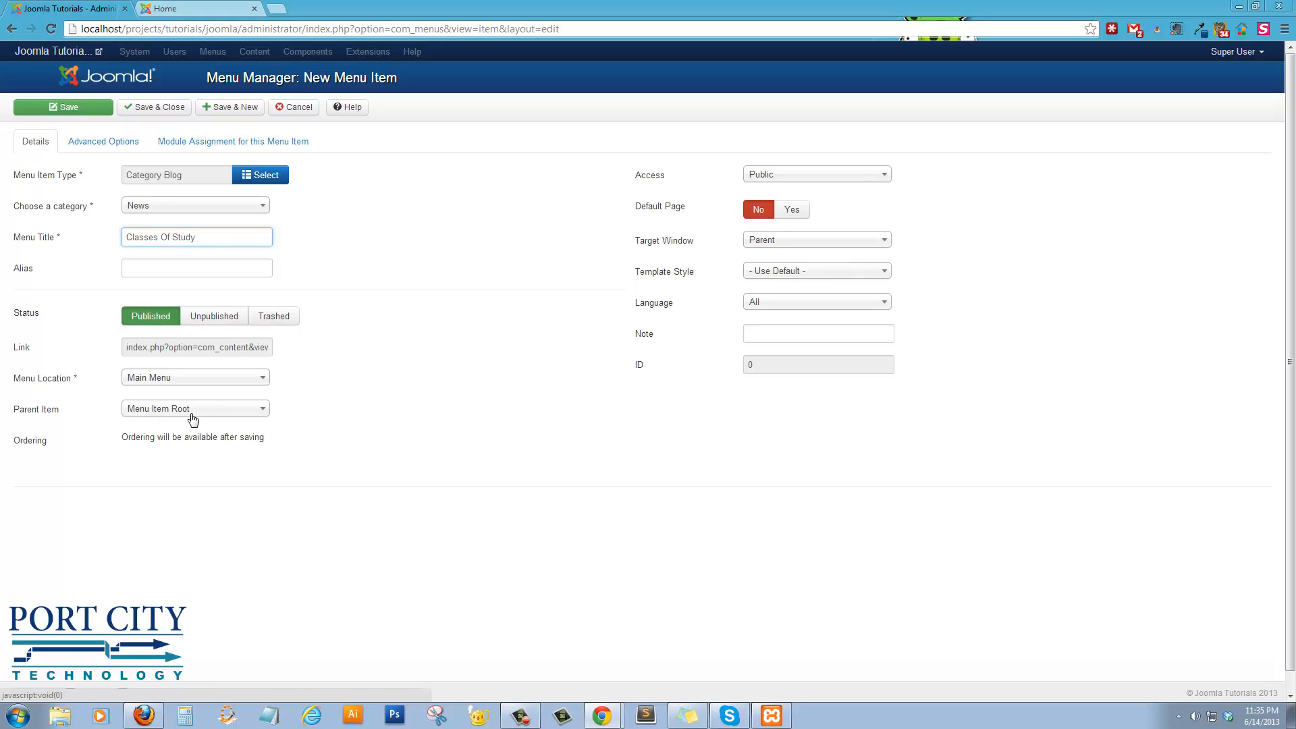
pyautogui.click(162, 108)
# Reload the site's front end, open the Classes Of Study page and examine how its articles are laid out
pyautogui.click(202, 9)
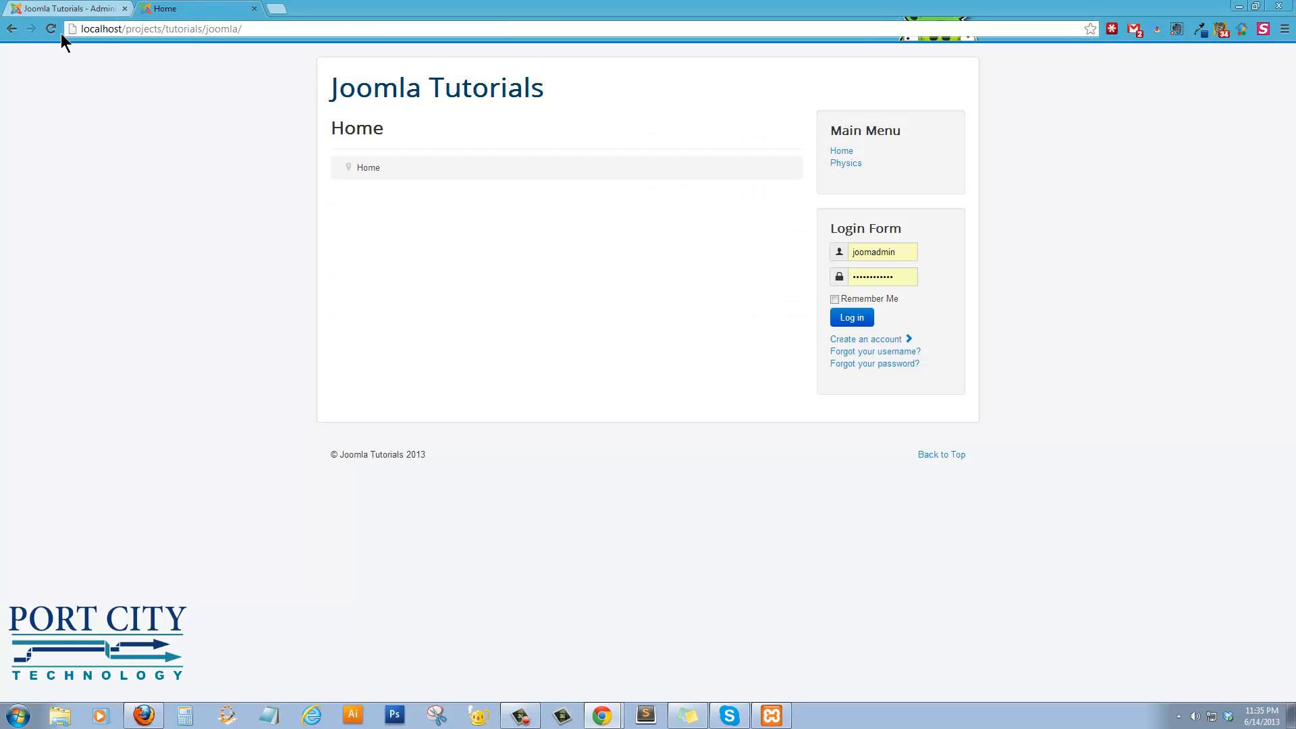
pyautogui.click(58, 32)
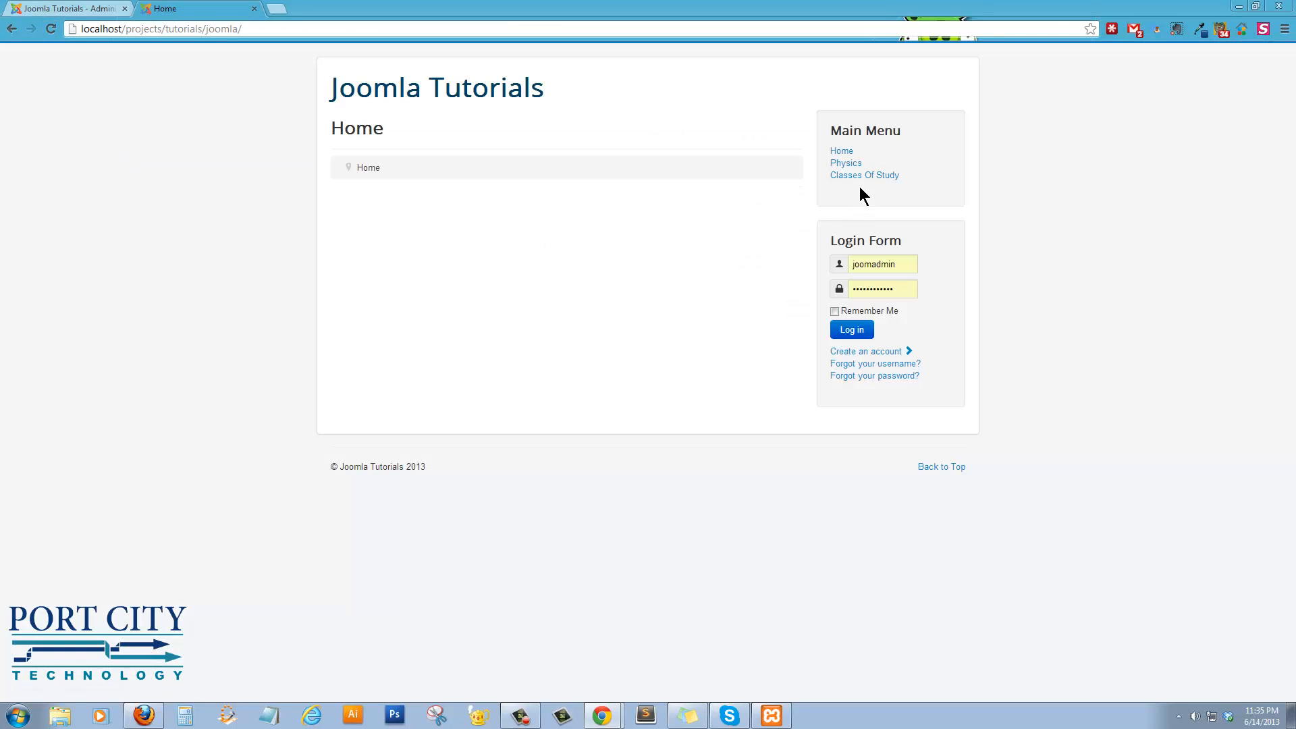
pyautogui.click(859, 176)
pyautogui.scroll(-1, 536, 360)
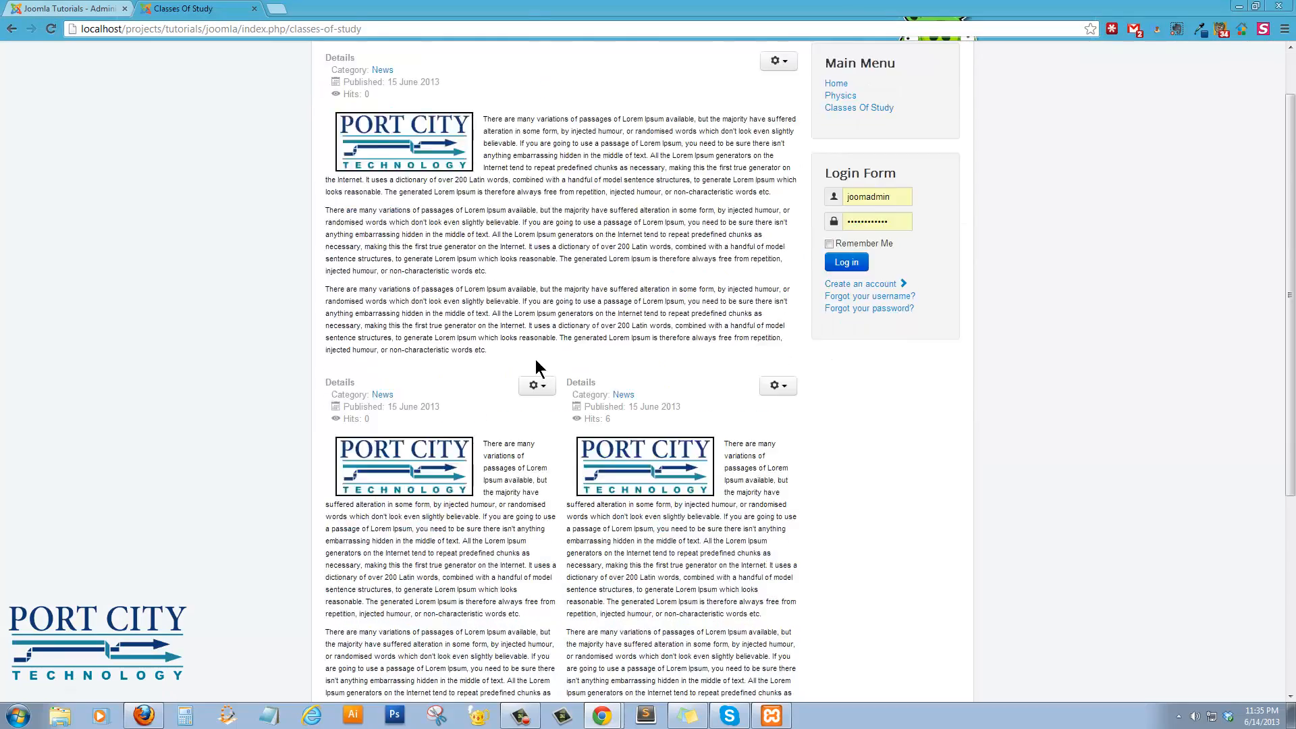
pyautogui.scroll(-5, 536, 364)
pyautogui.scroll(6, 530, 377)
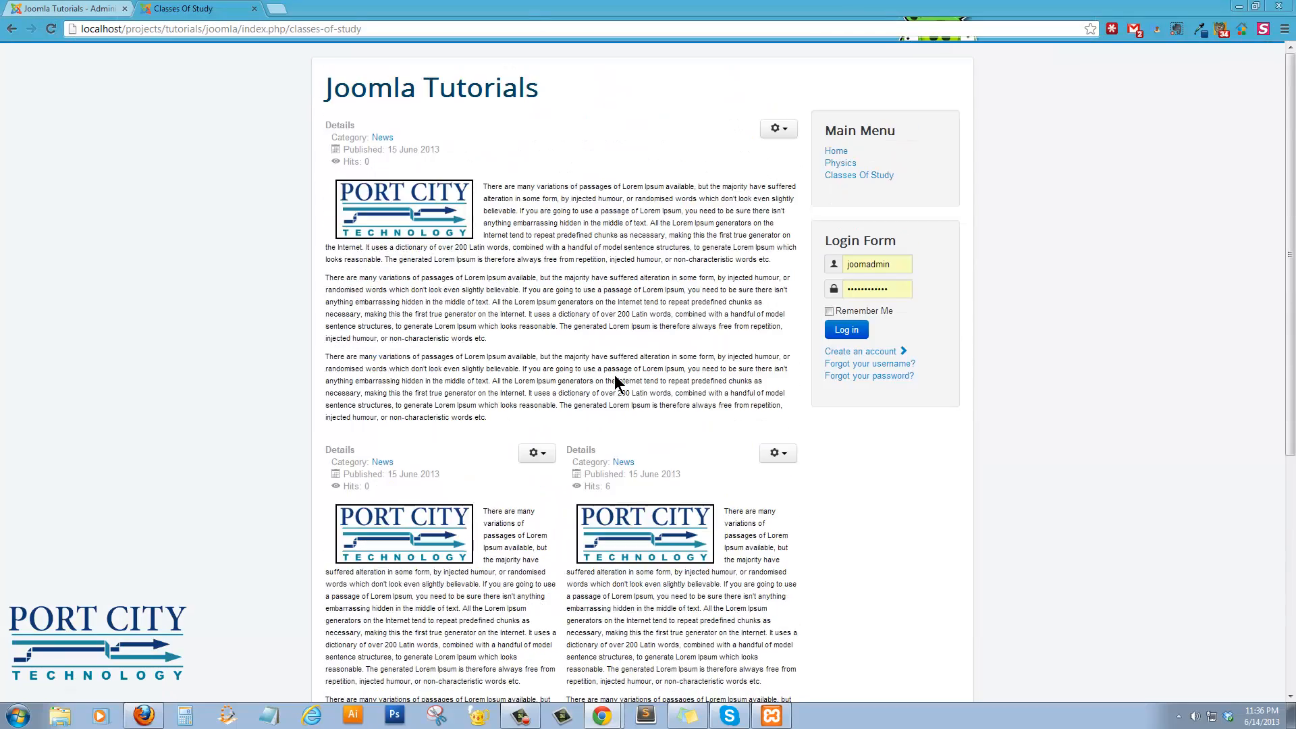
pyautogui.scroll(-3, 615, 383)
pyautogui.scroll(3, 625, 362)
# Set the number of columns to 1 in the Classes Of Study menu item's blog layout options and save
pyautogui.click(79, 15)
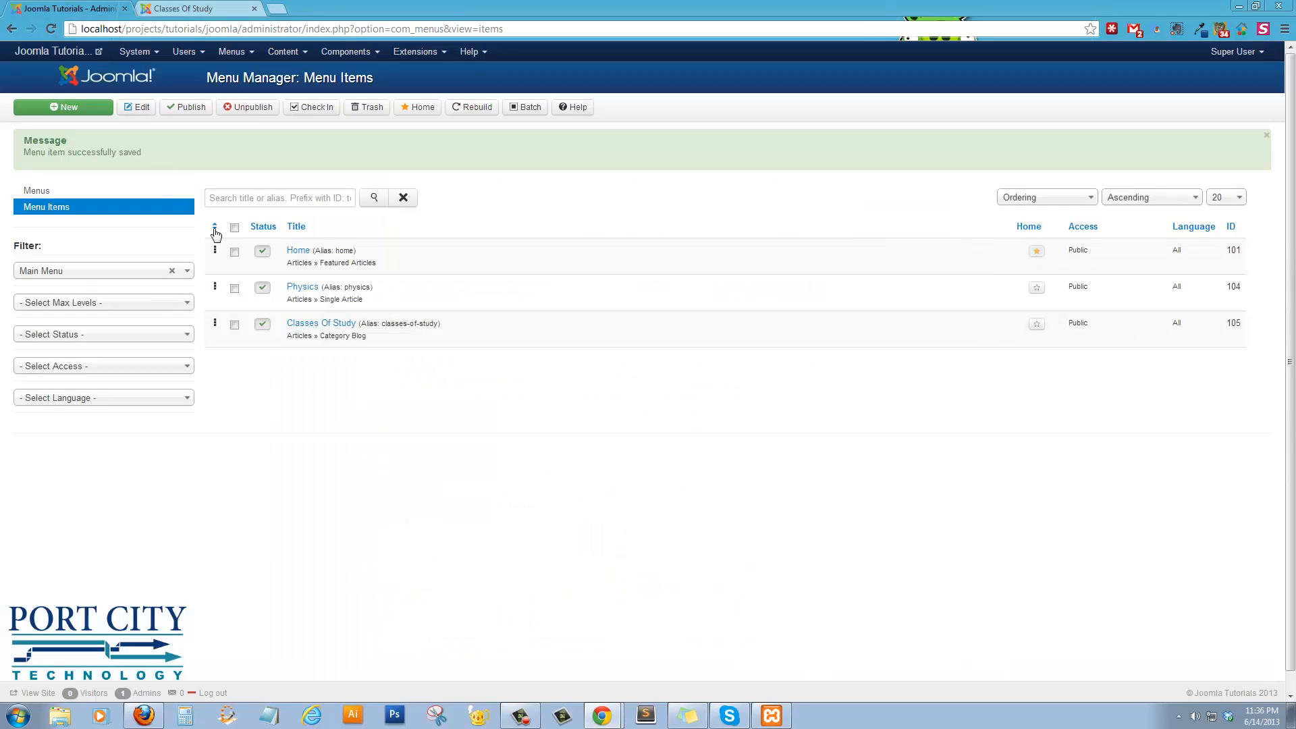
pyautogui.click(320, 324)
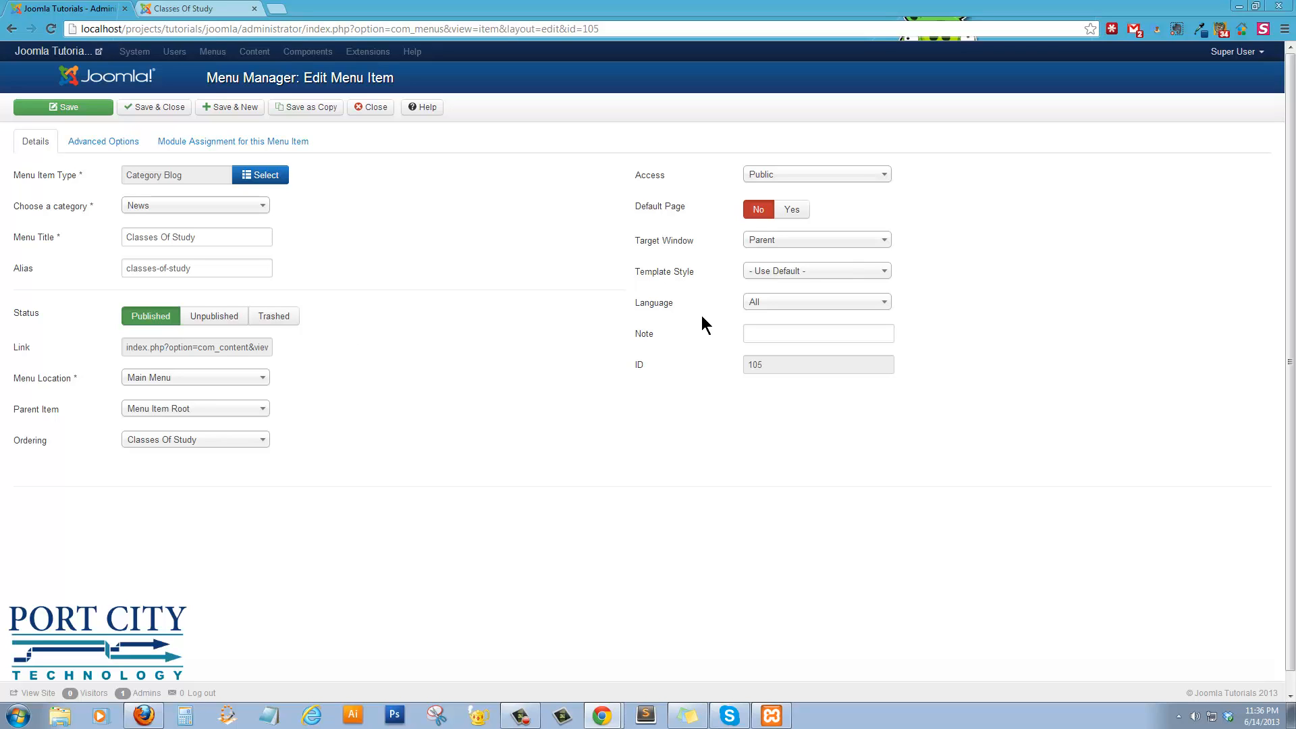
pyautogui.click(116, 141)
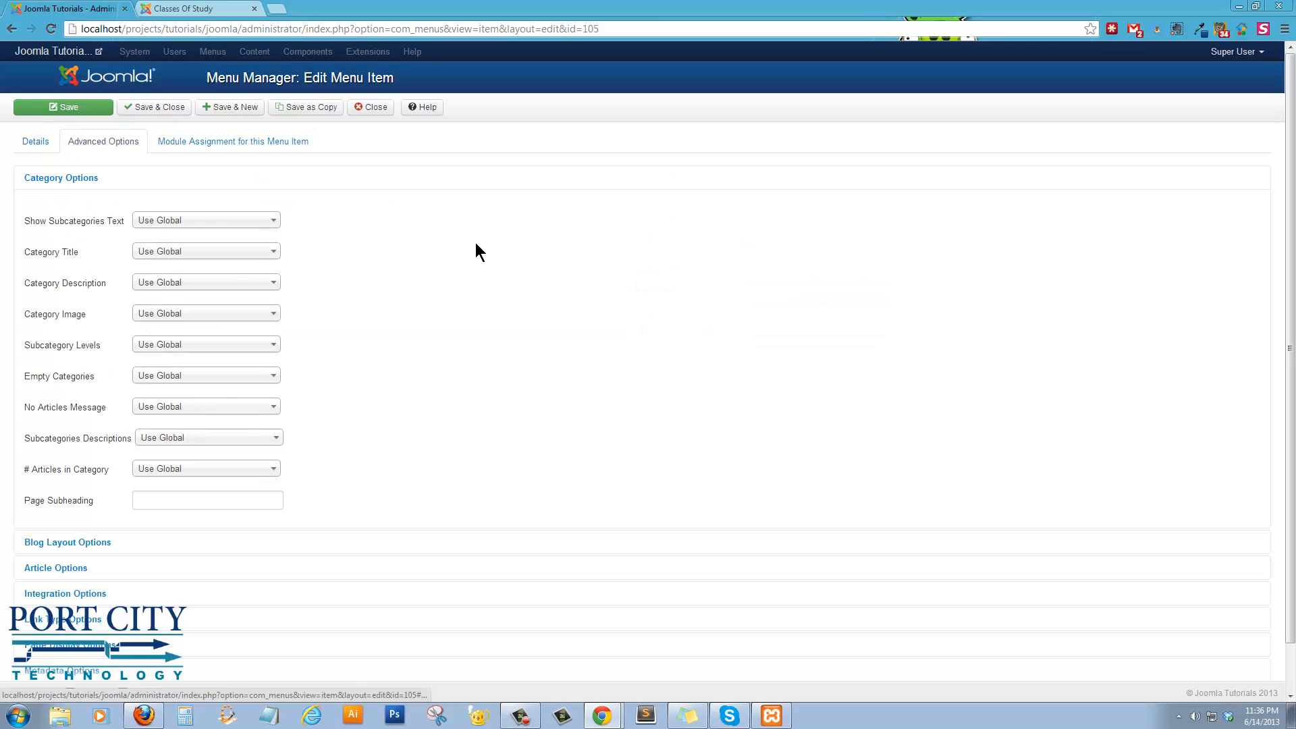
pyautogui.click(88, 542)
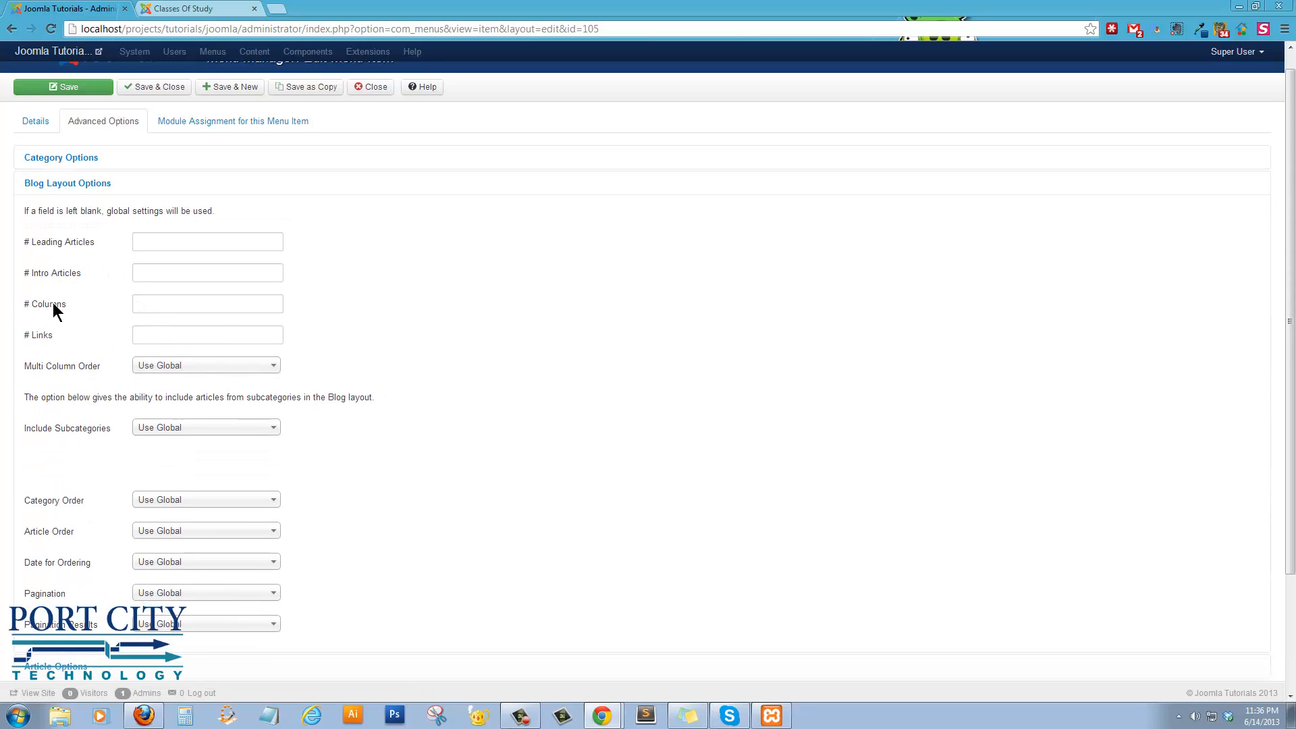
pyautogui.click(199, 307)
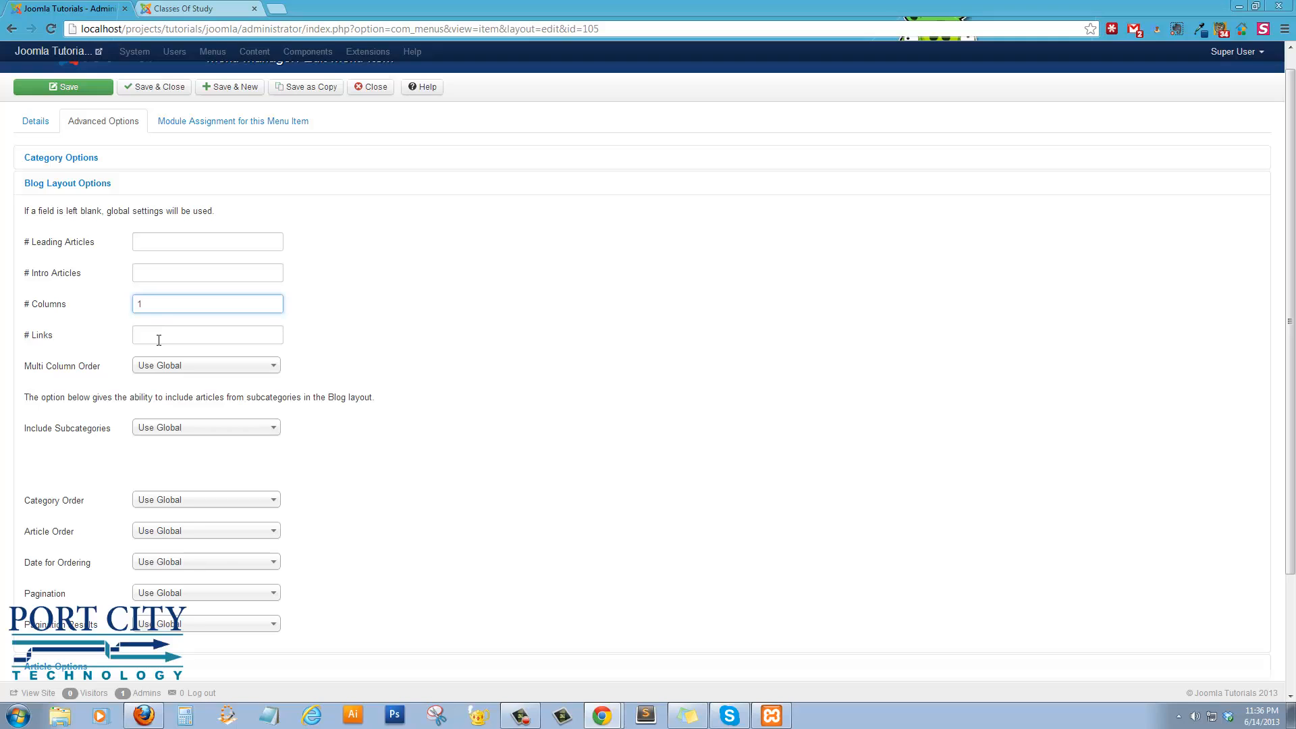
pyautogui.click(163, 276)
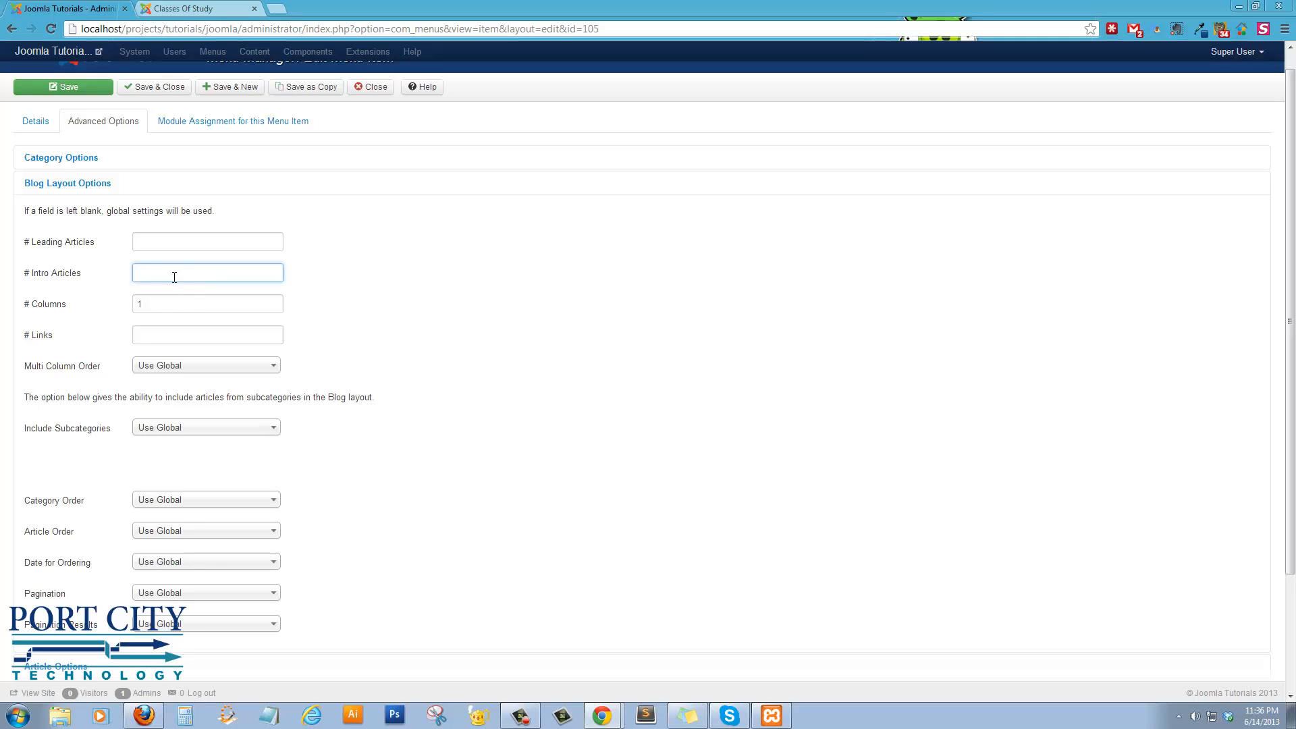
pyautogui.click(191, 241)
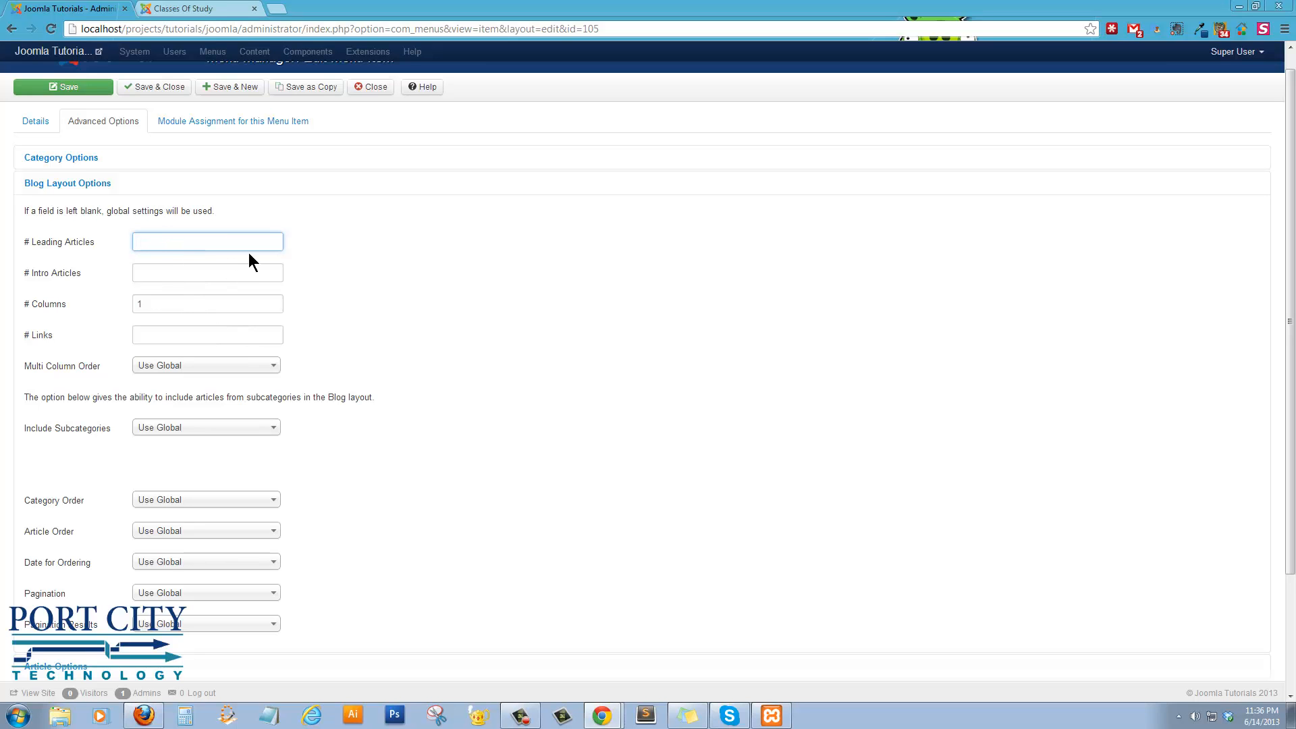
pyautogui.click(87, 89)
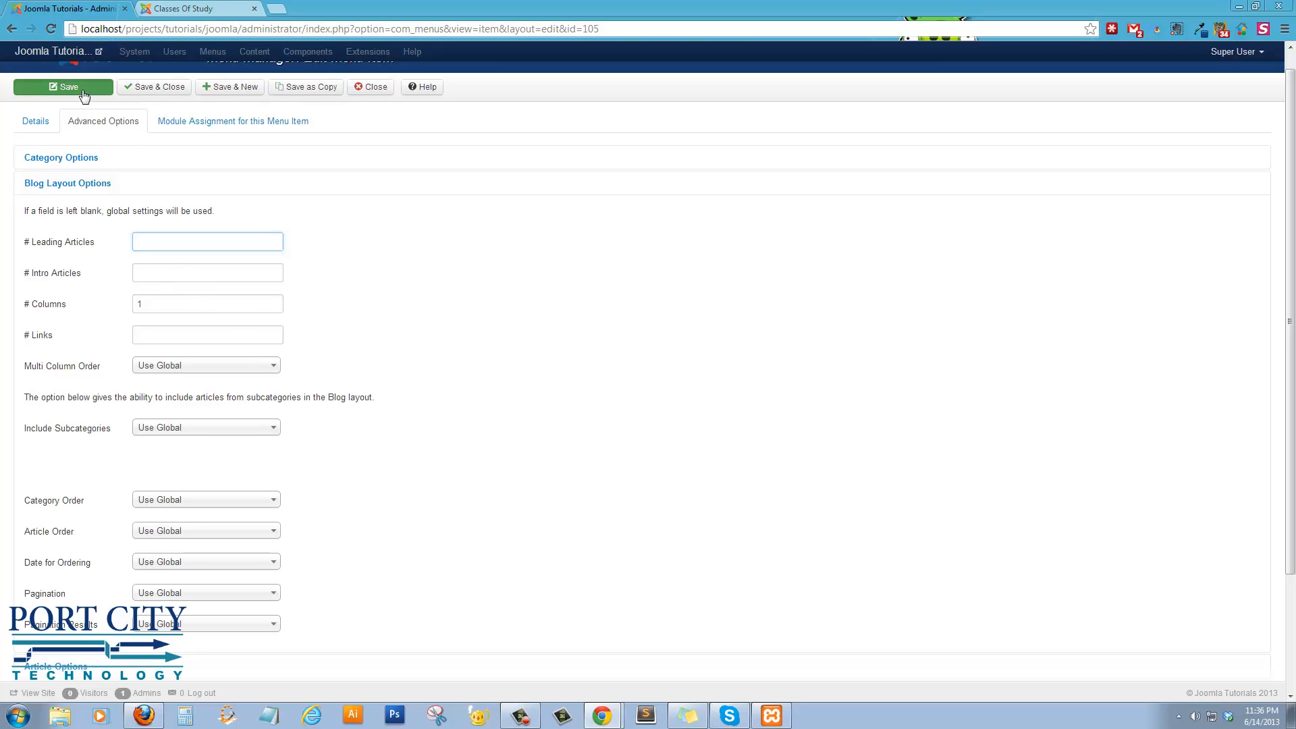
# Reload the Classes Of Study page on the site's front end and check how its articles are arranged
pyautogui.click(191, 11)
pyautogui.click(51, 29)
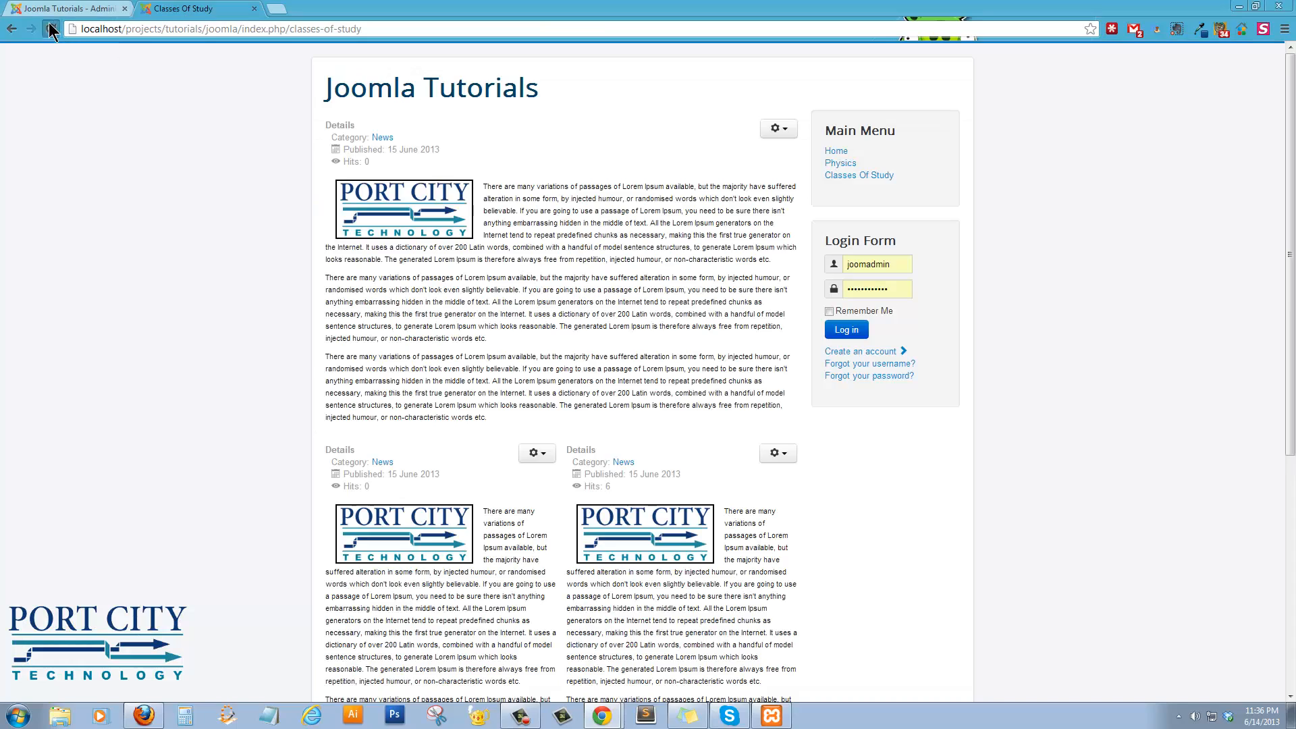
pyautogui.scroll(-5, 559, 429)
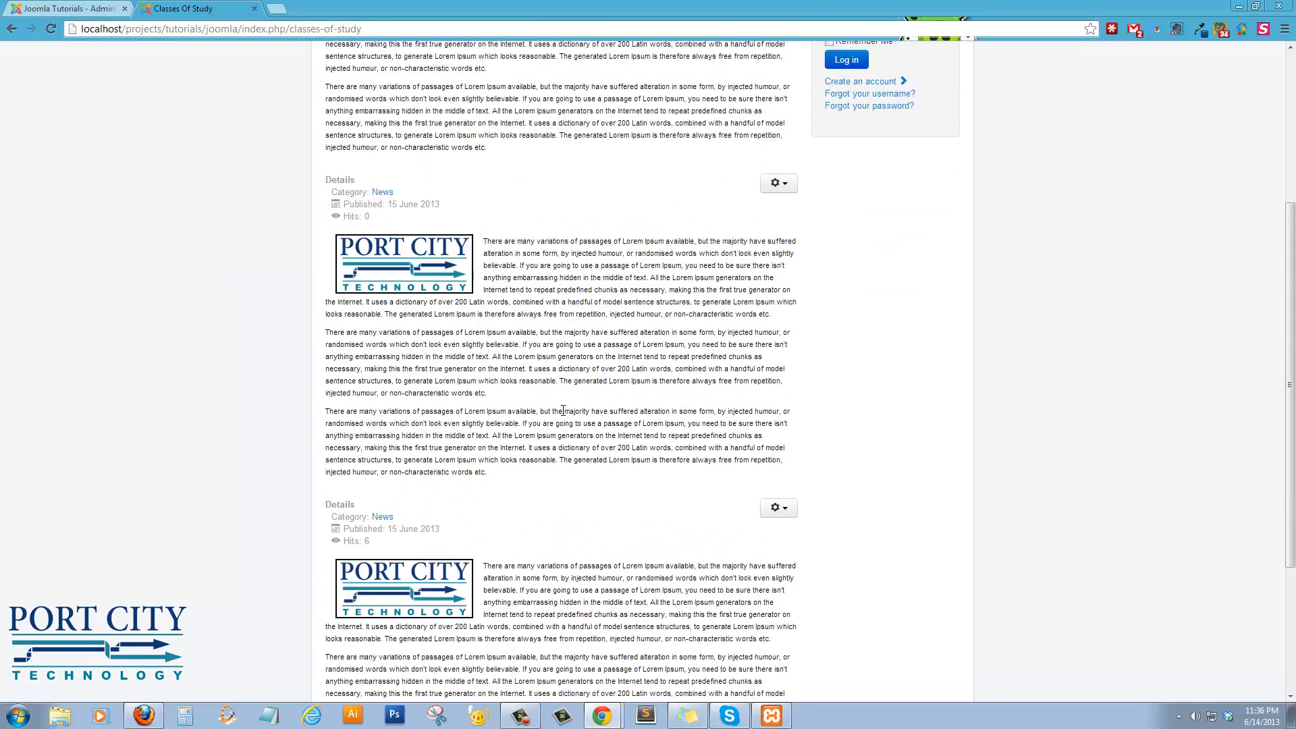
pyautogui.scroll(3, 471, 448)
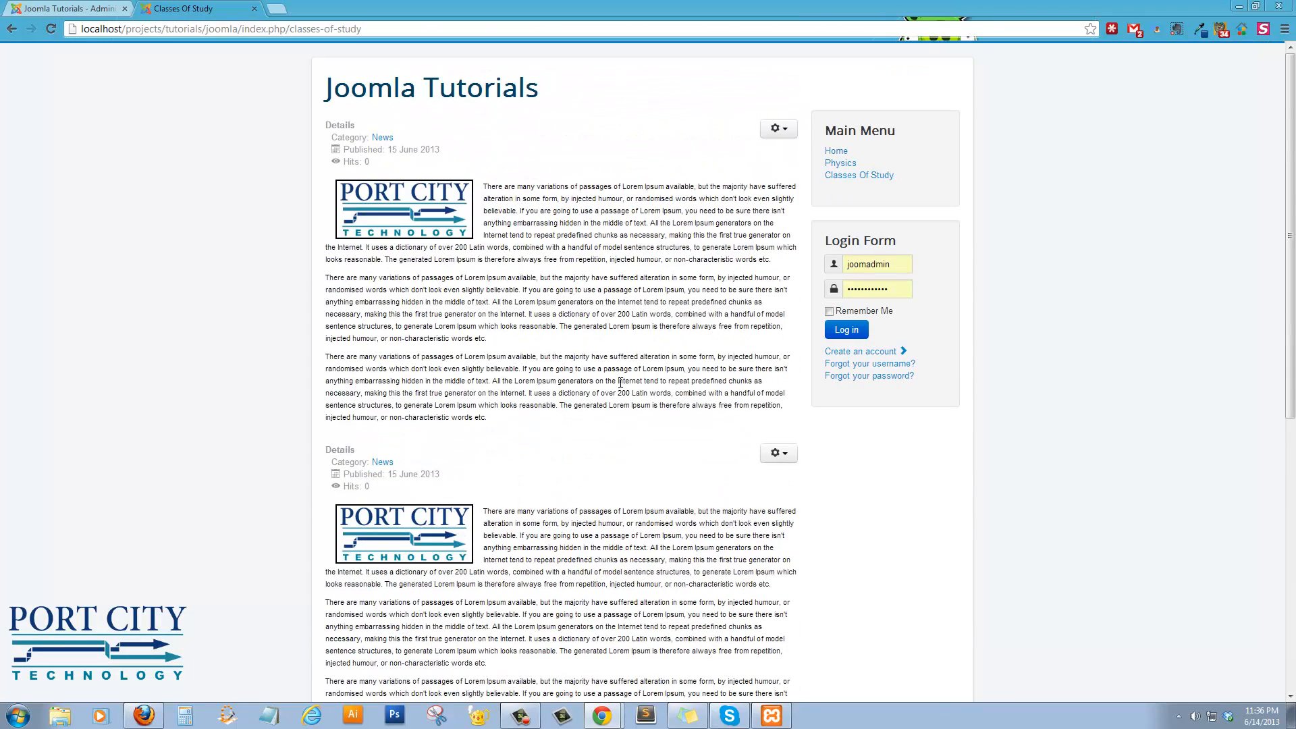
# Review the Category Order and Pagination Results choices in the Classes Of Study menu item's blog layout options
pyautogui.click(70, 9)
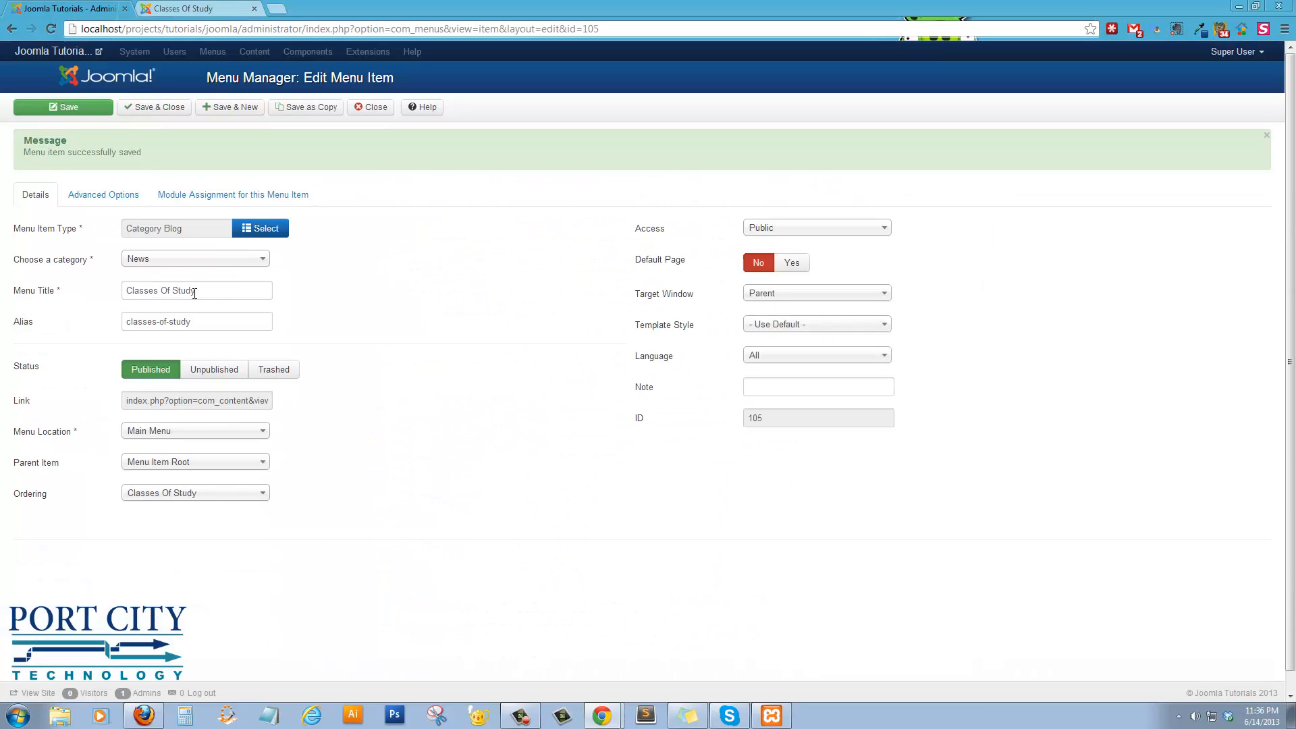
pyautogui.click(108, 195)
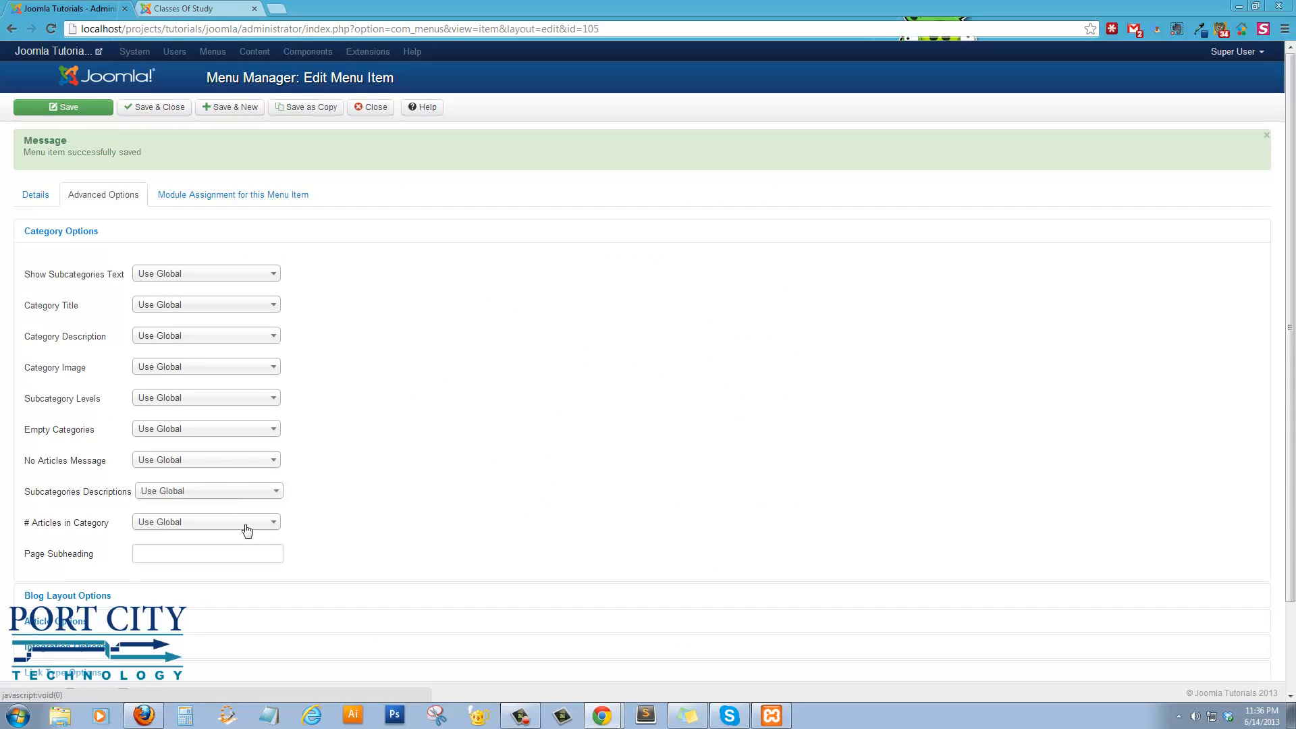
pyautogui.scroll(-2, 203, 520)
pyautogui.click(142, 492)
pyautogui.scroll(-2, 182, 472)
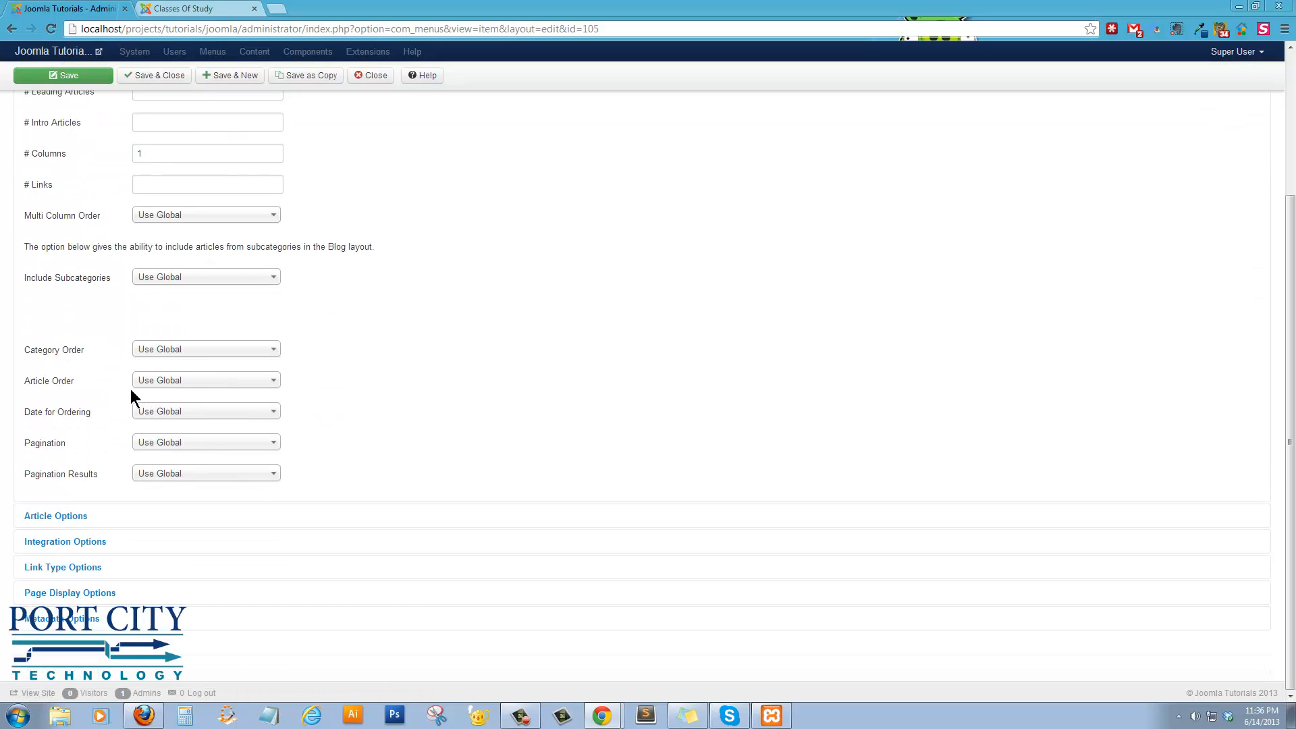
pyautogui.click(193, 350)
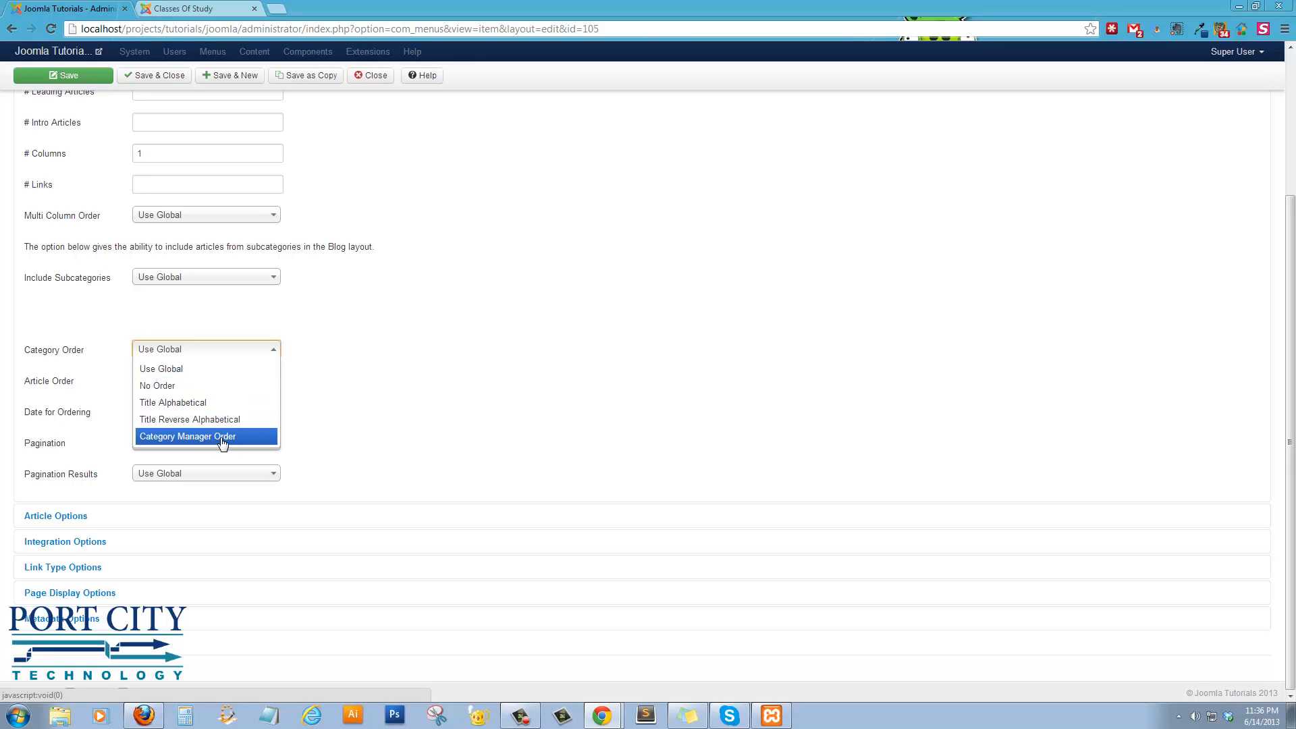
pyautogui.click(315, 394)
pyautogui.click(200, 475)
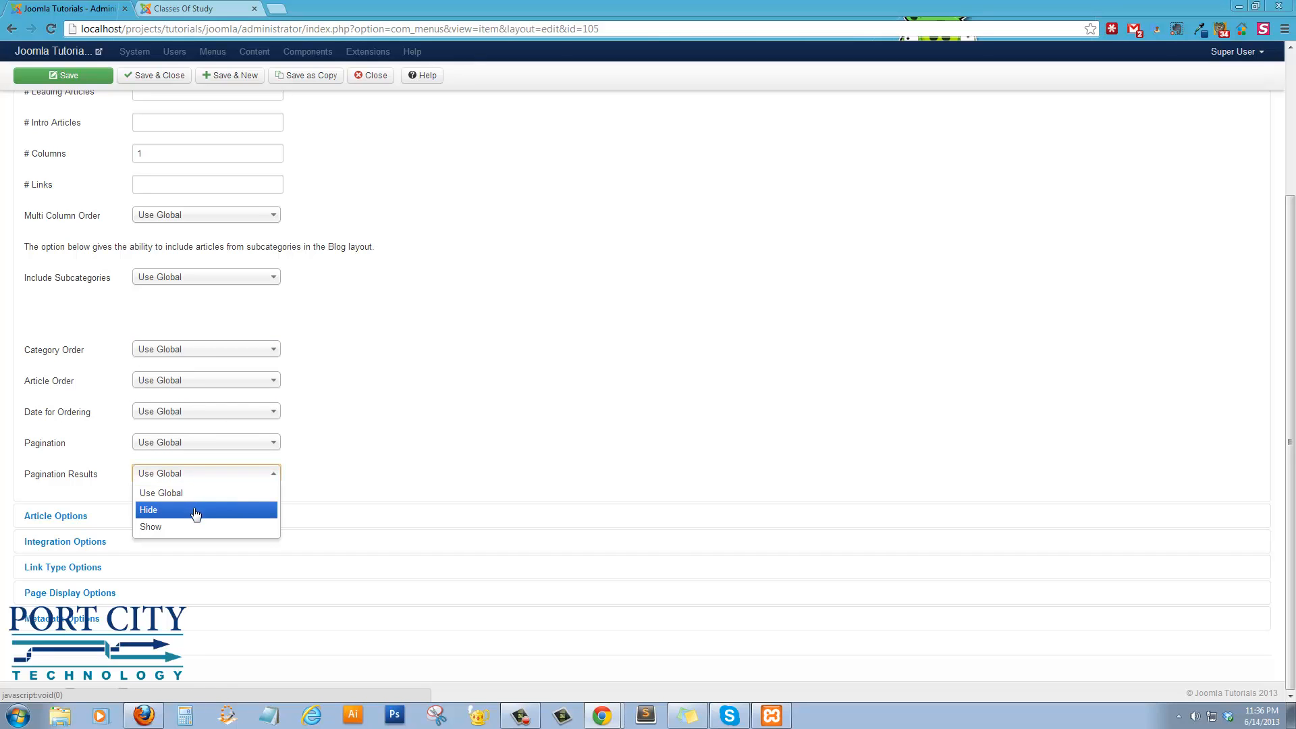
pyautogui.click(197, 492)
pyautogui.click(361, 443)
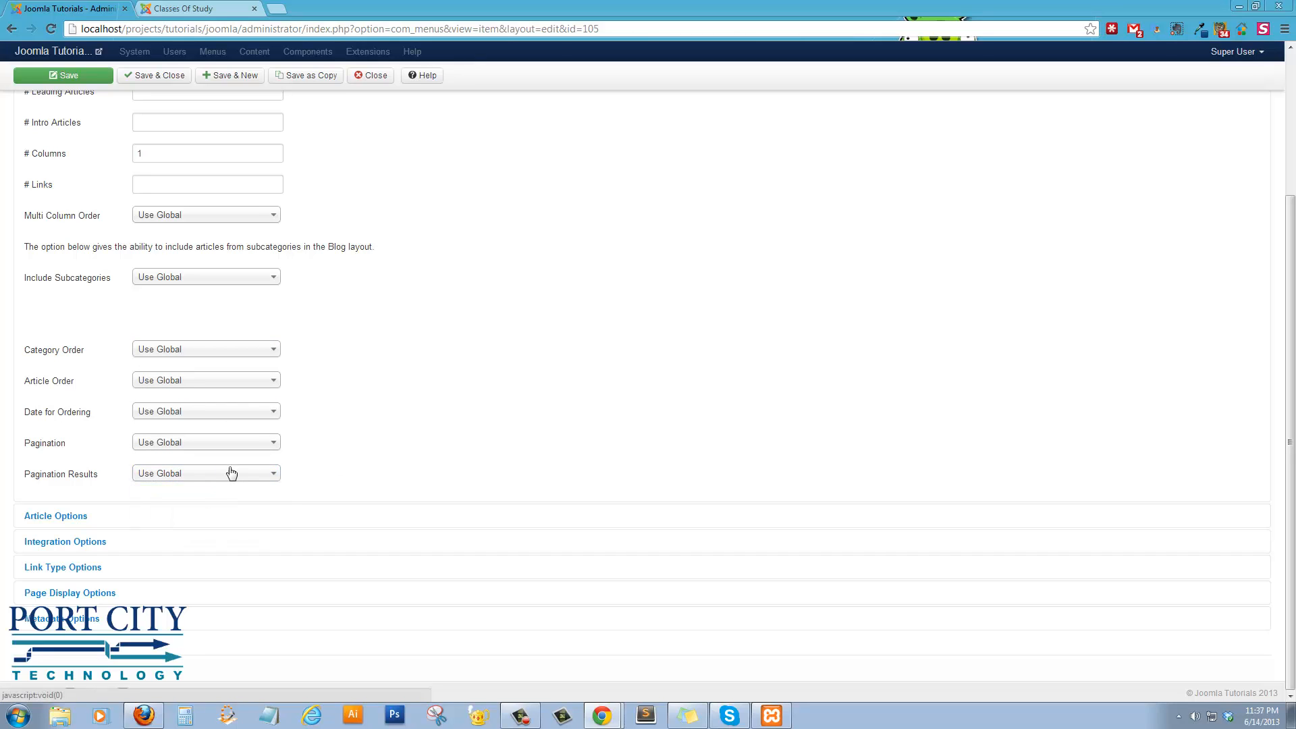
# Set Pagination to Auto and Multi Column Order to Down in the blog layout options
pyautogui.click(154, 449)
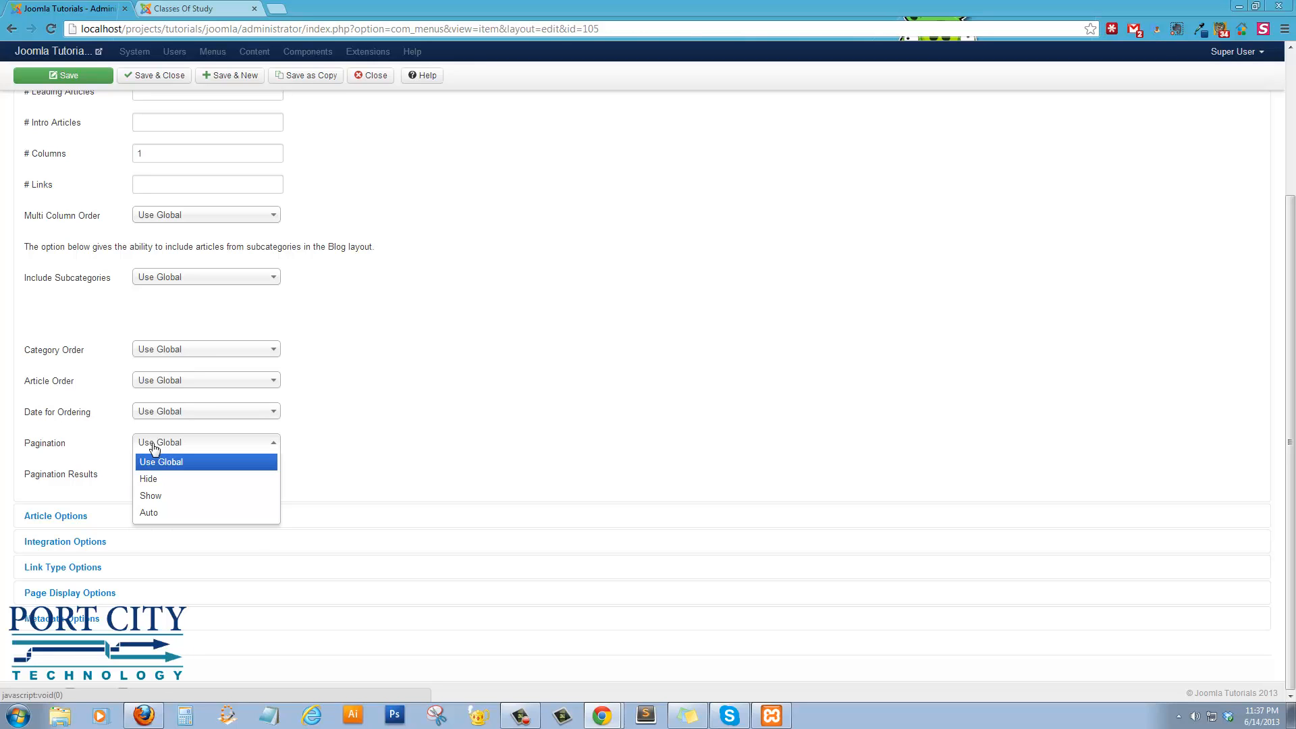
pyautogui.click(125, 443)
pyautogui.click(180, 442)
pyautogui.click(173, 512)
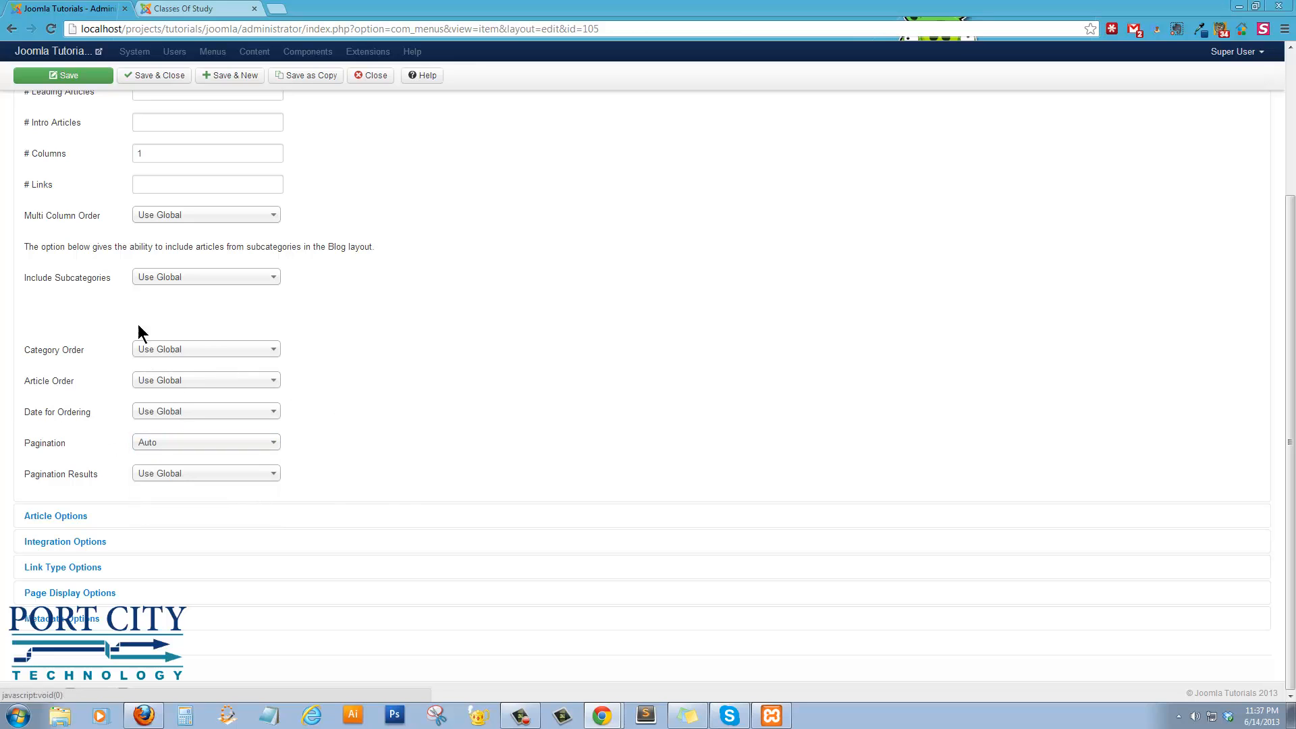
pyautogui.click(229, 216)
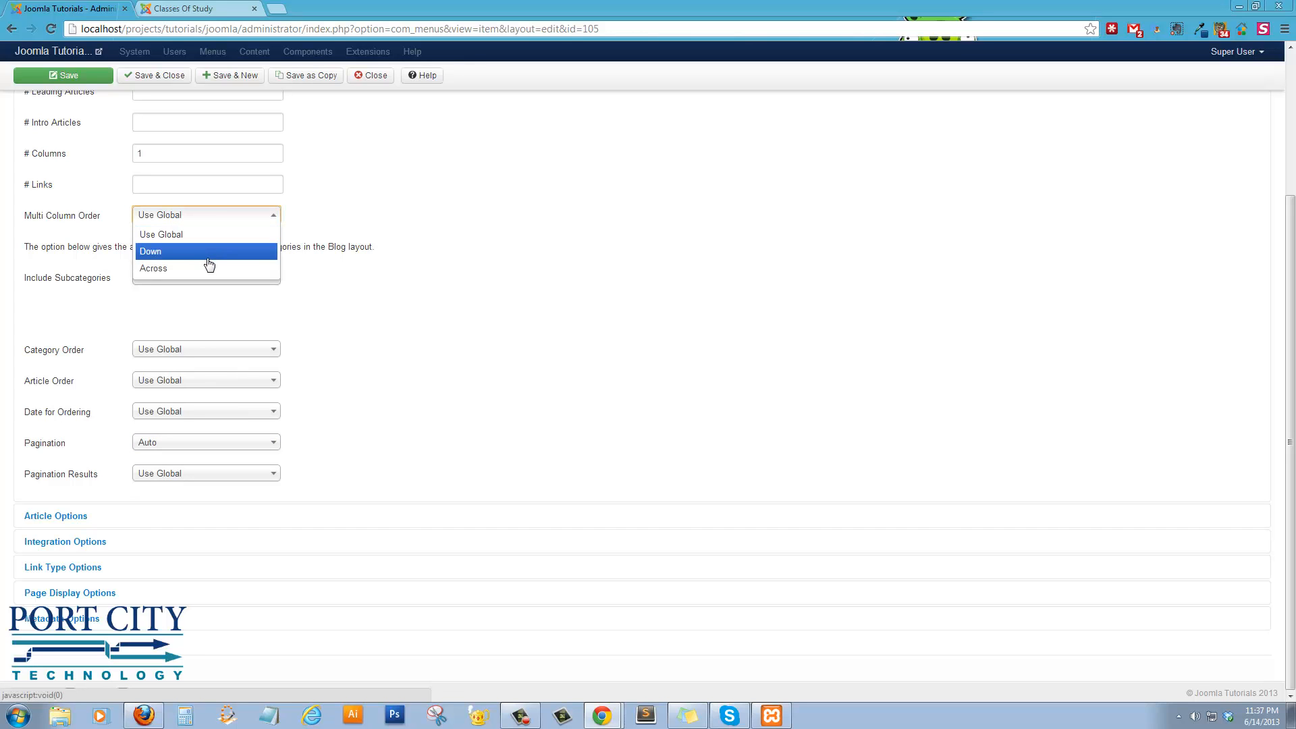
pyautogui.click(209, 253)
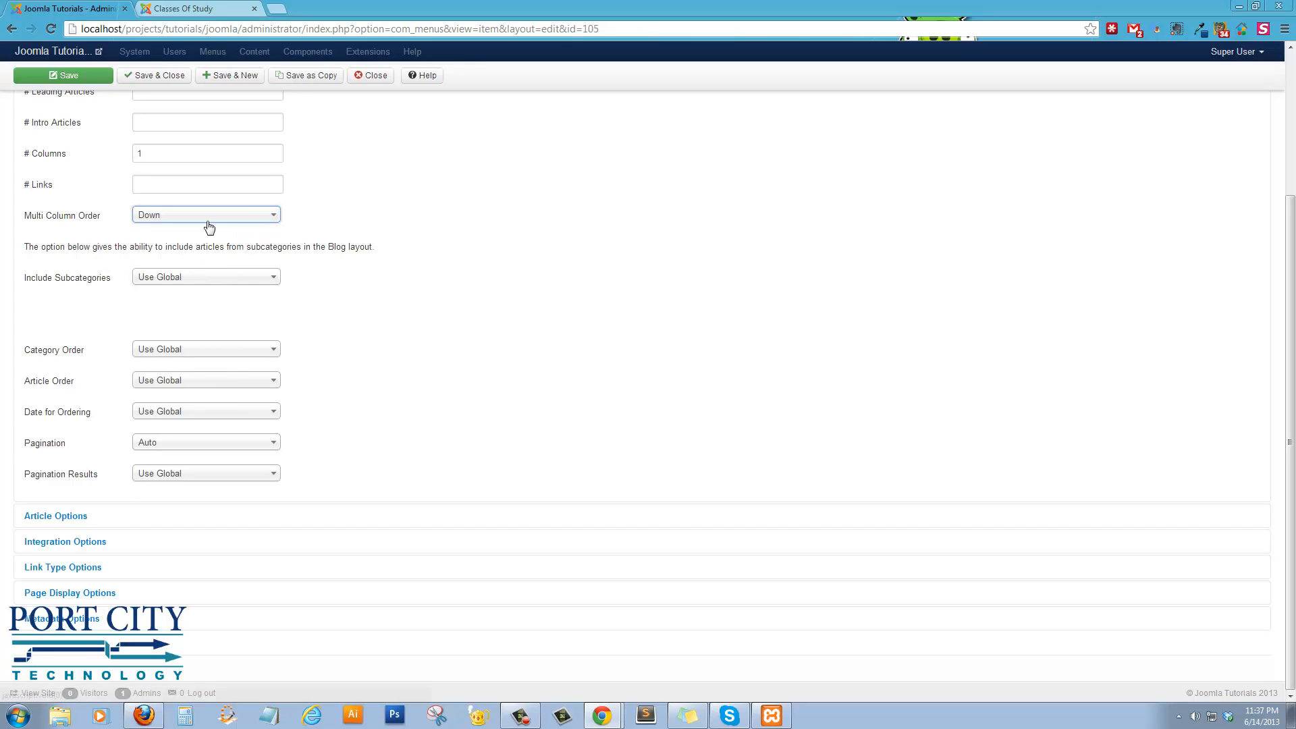
# Set # Articles in Category to Show in the menu item's category options, then save and close it
pyautogui.scroll(1, 325, 174)
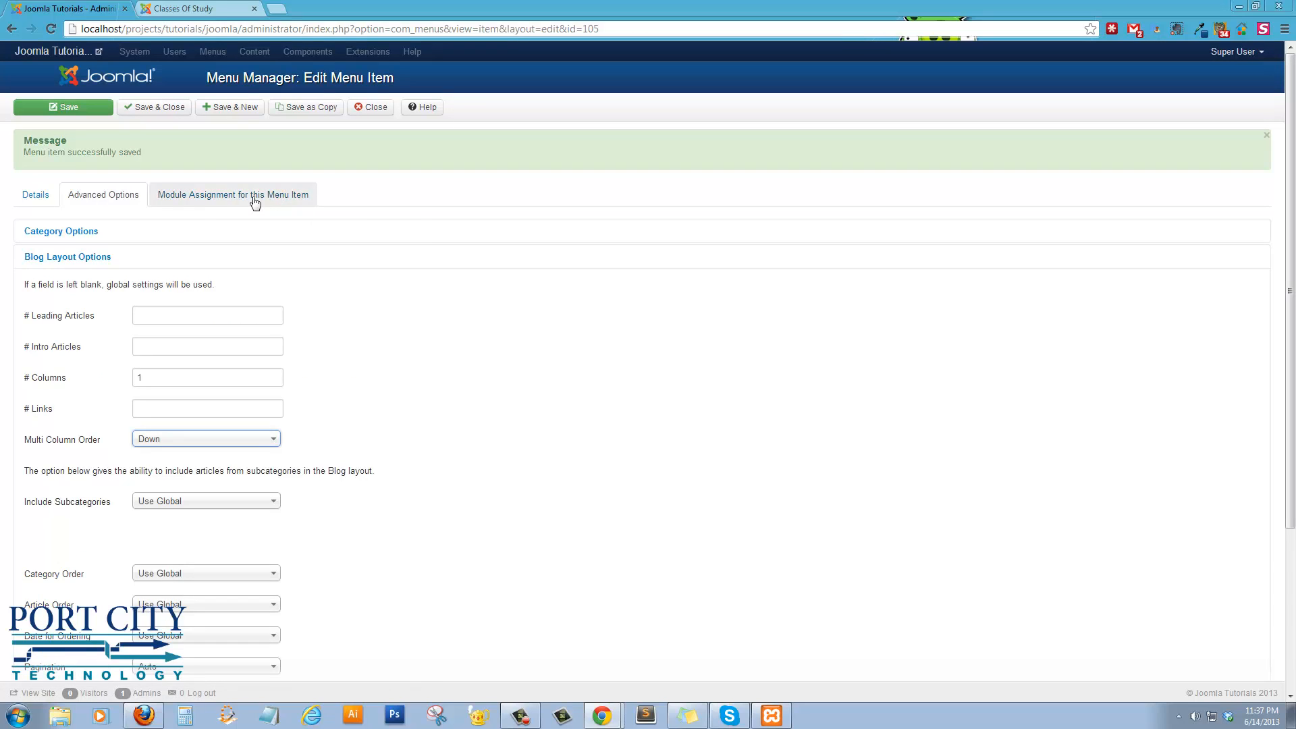
pyautogui.click(236, 195)
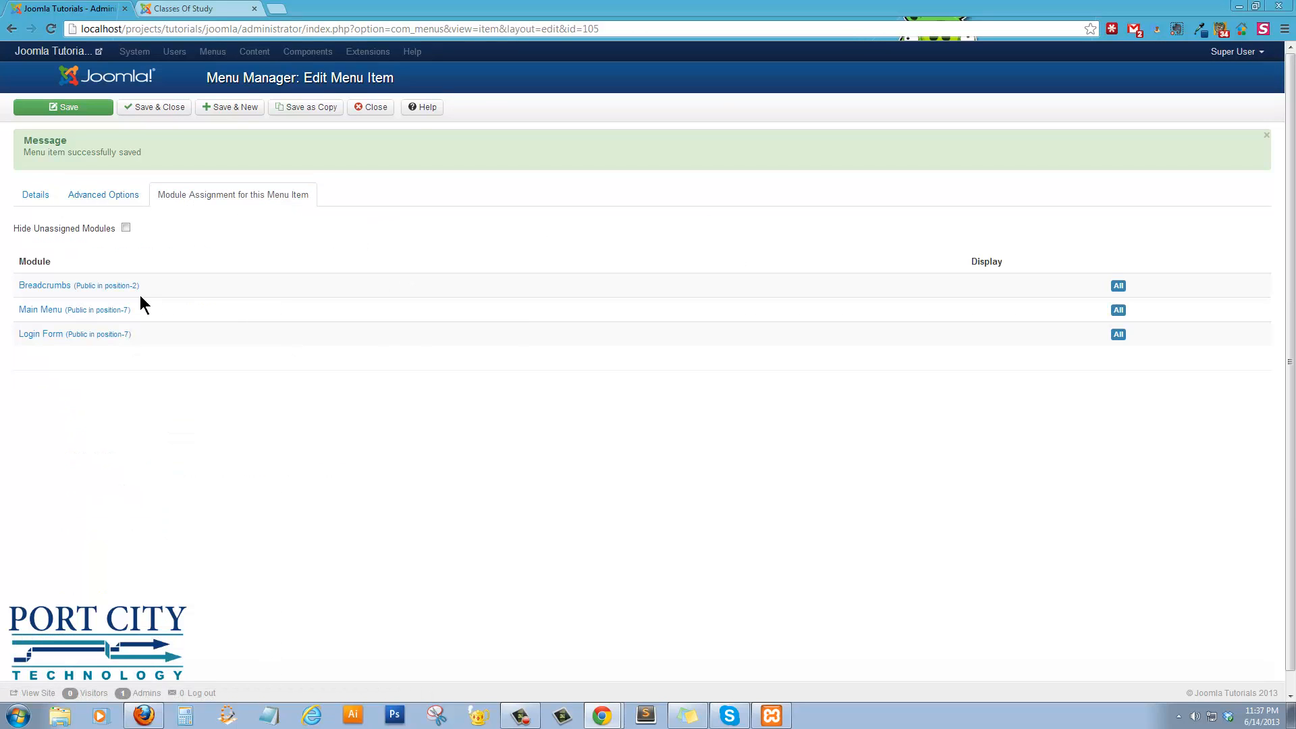
pyautogui.click(118, 196)
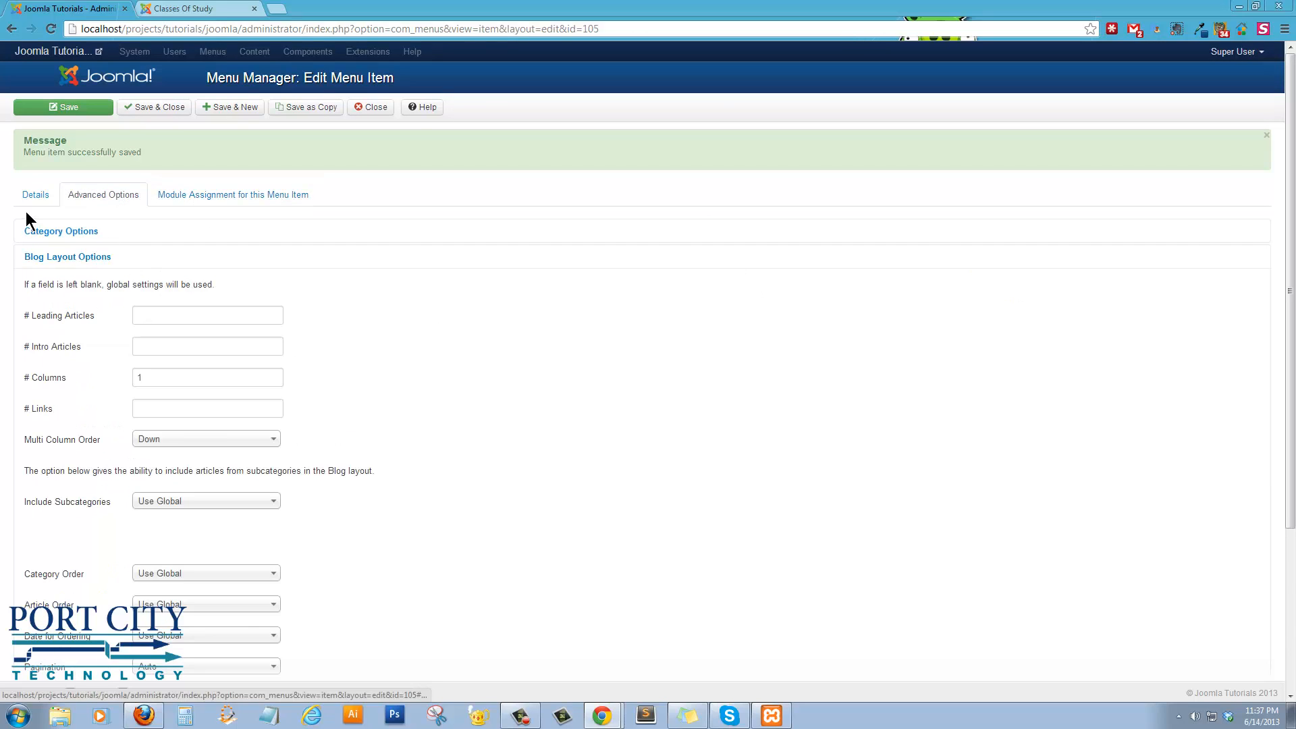
pyautogui.click(54, 233)
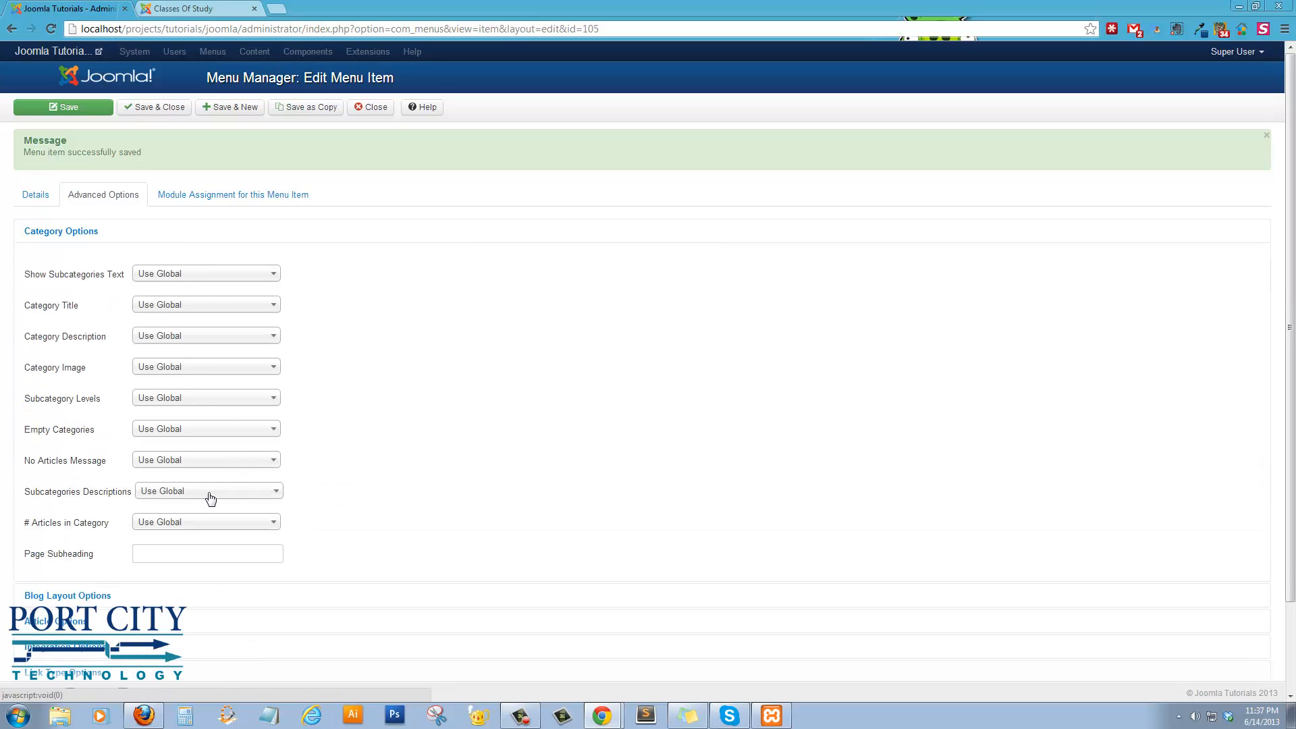
pyautogui.click(188, 522)
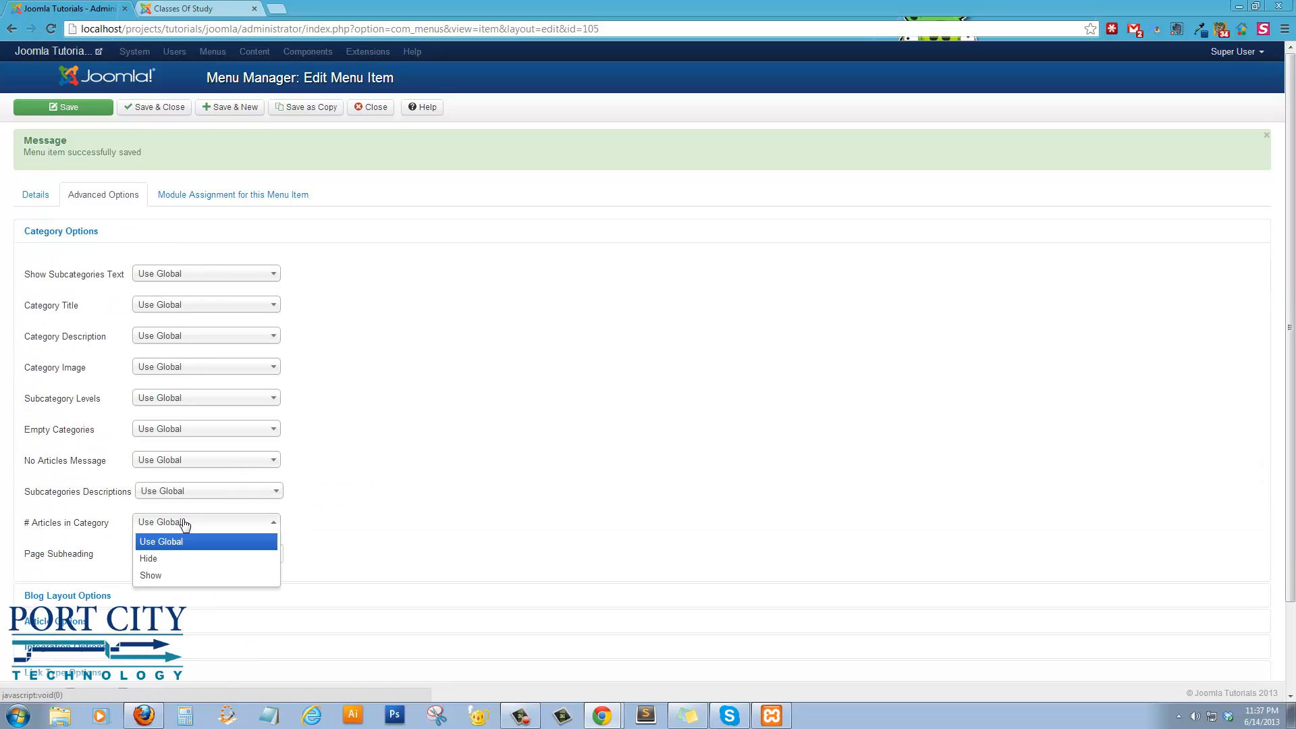
pyautogui.click(162, 576)
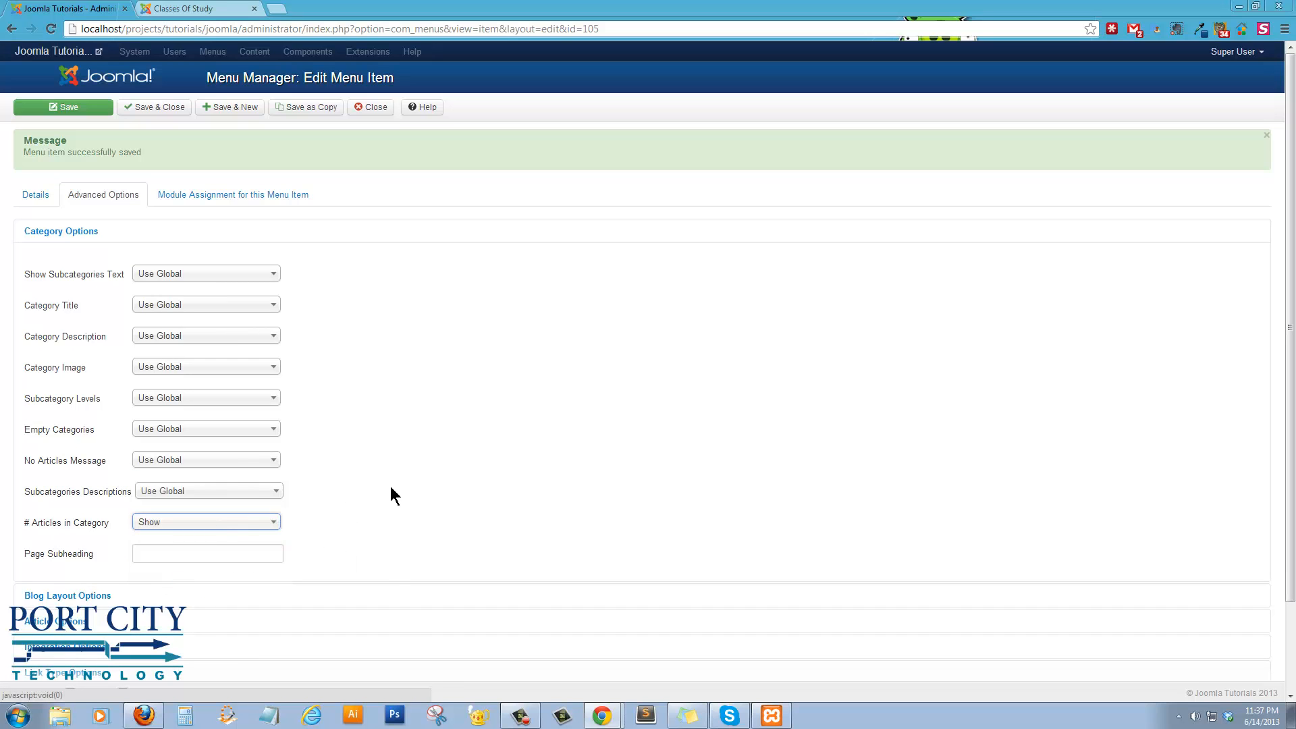
# Refresh the front-end Classes Of Study page and examine it from top to bottom for the effect of the new options
pyautogui.click(202, 9)
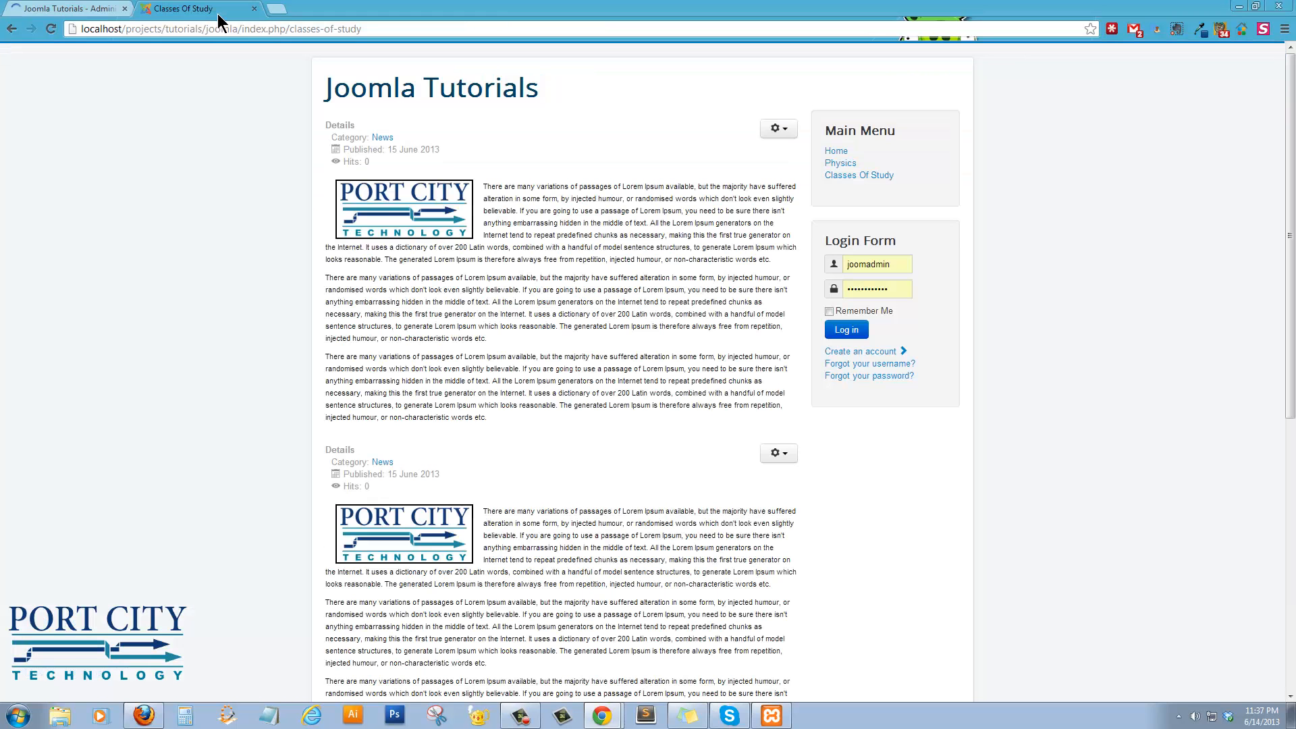
pyautogui.click(50, 29)
pyautogui.scroll(-7, 390, 247)
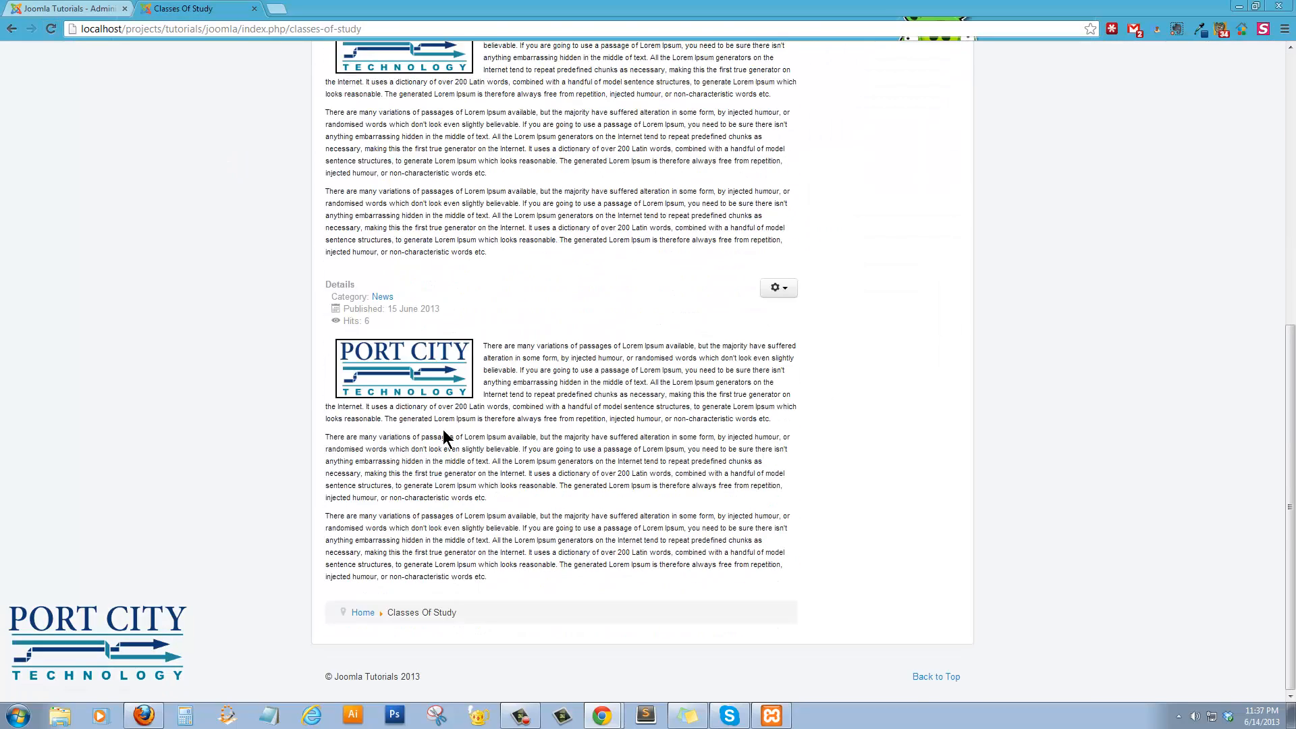
pyautogui.press('Home')
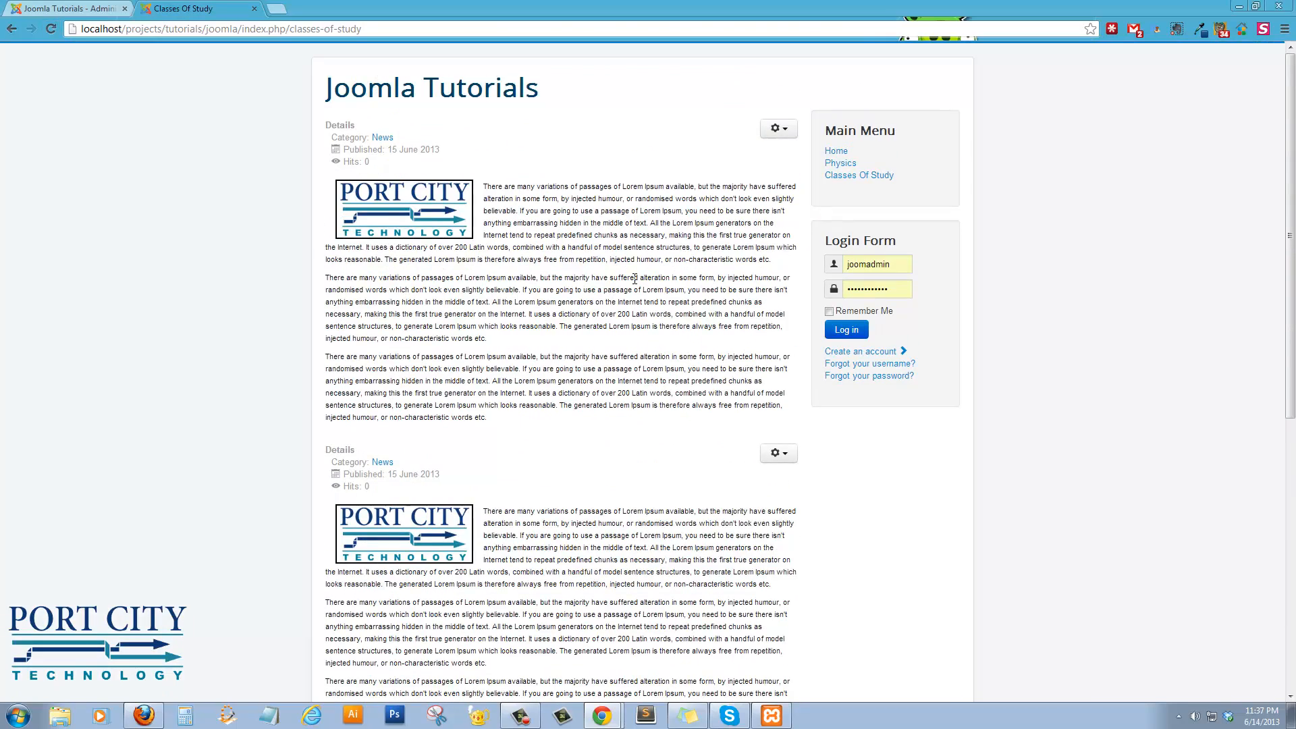
# Trash the Classes Of Study item in the Main Menu
pyautogui.click(81, 9)
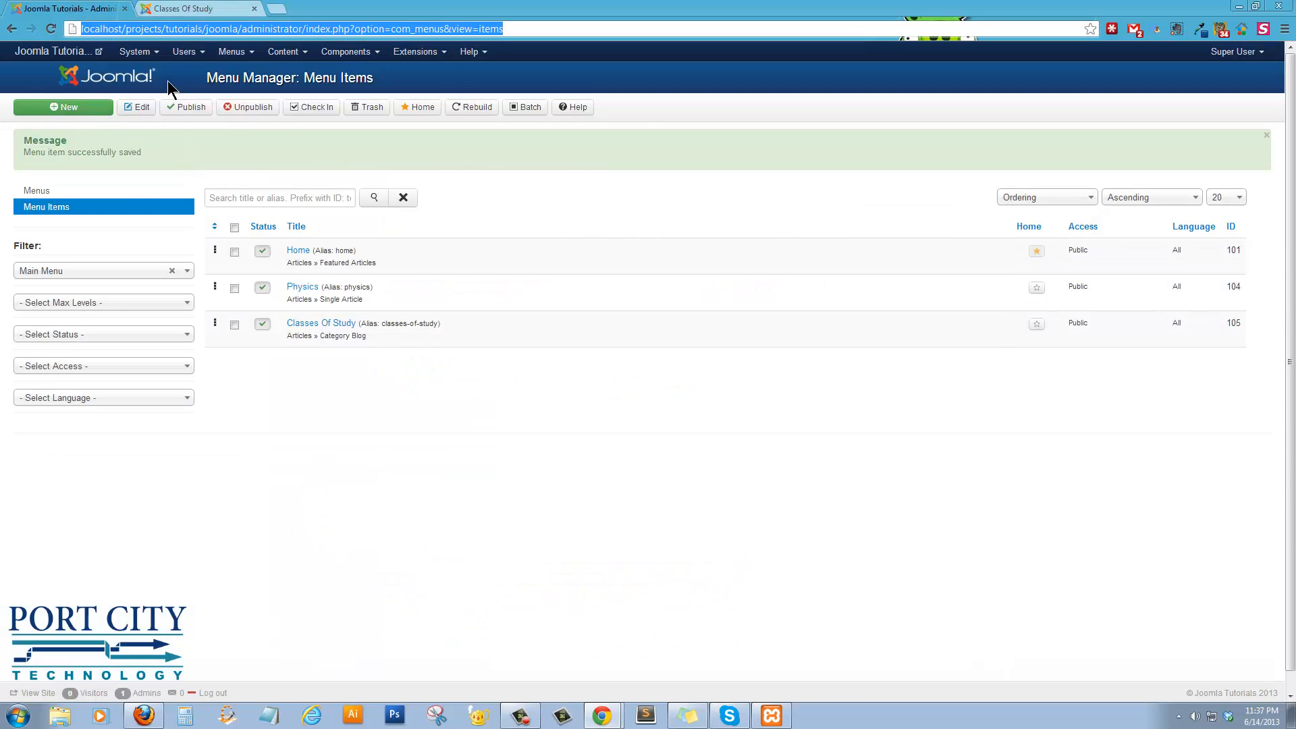
pyautogui.click(229, 52)
pyautogui.click(240, 101)
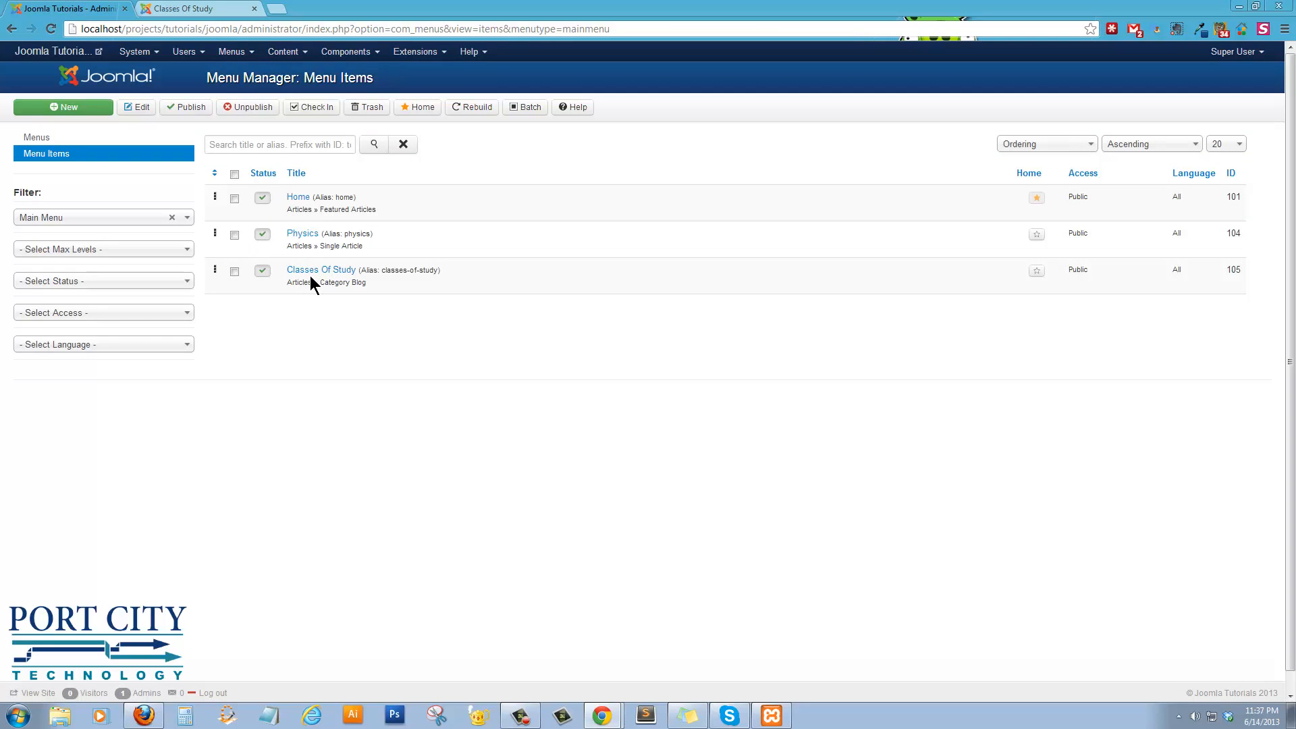
pyautogui.click(235, 271)
pyautogui.click(368, 109)
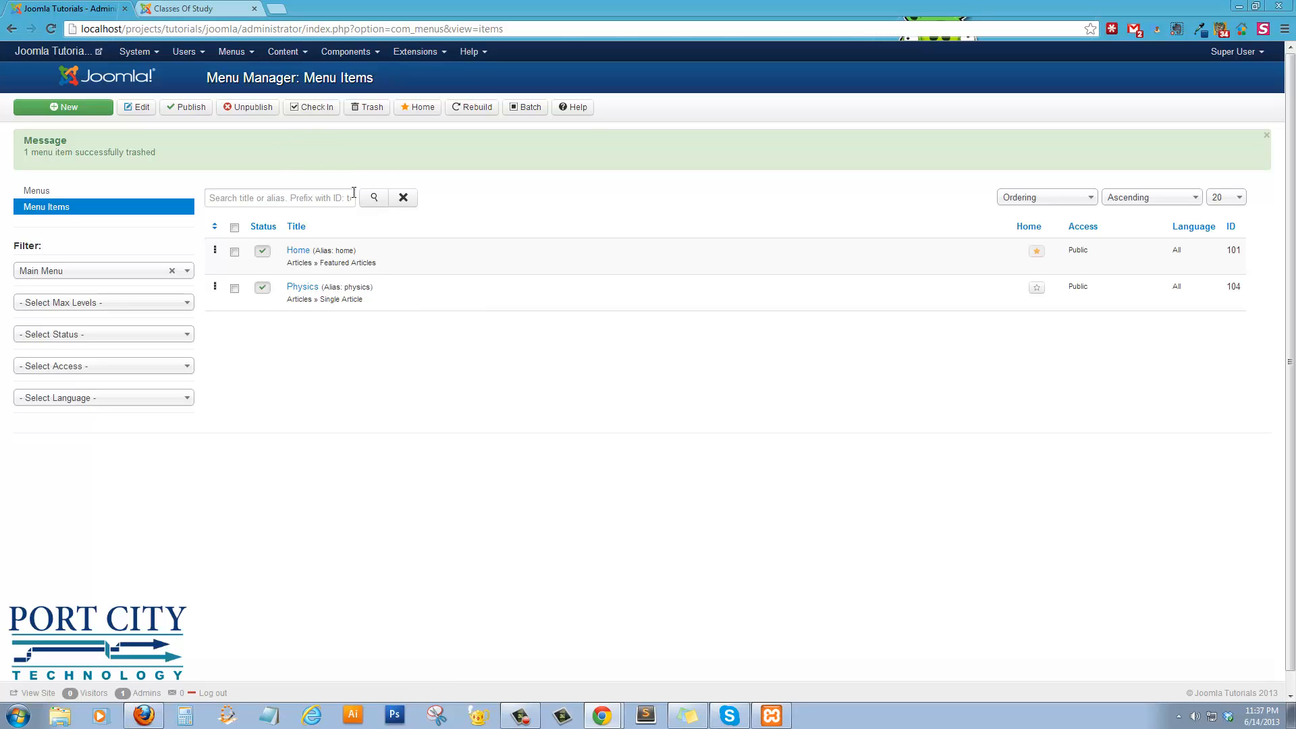
# Start a new item in the Main Menu and set its menu item type to Single Article
pyautogui.click(97, 113)
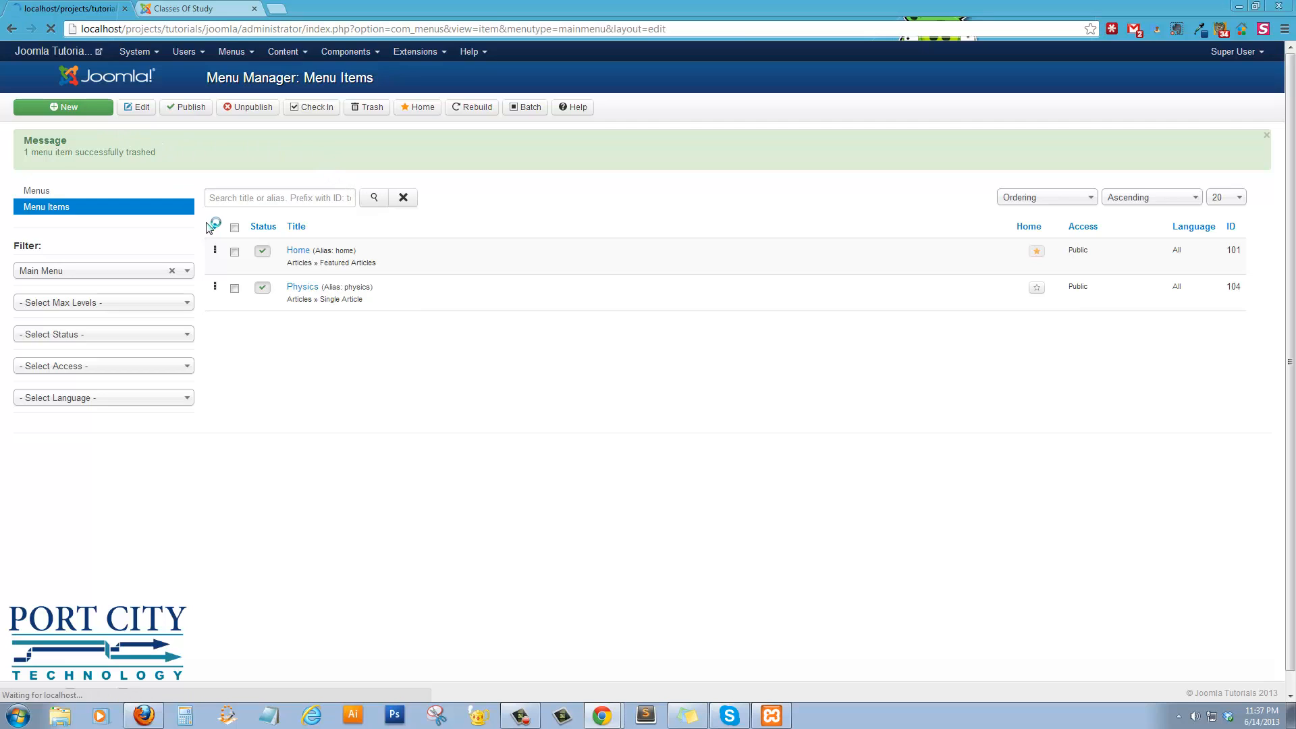
pyautogui.click(260, 174)
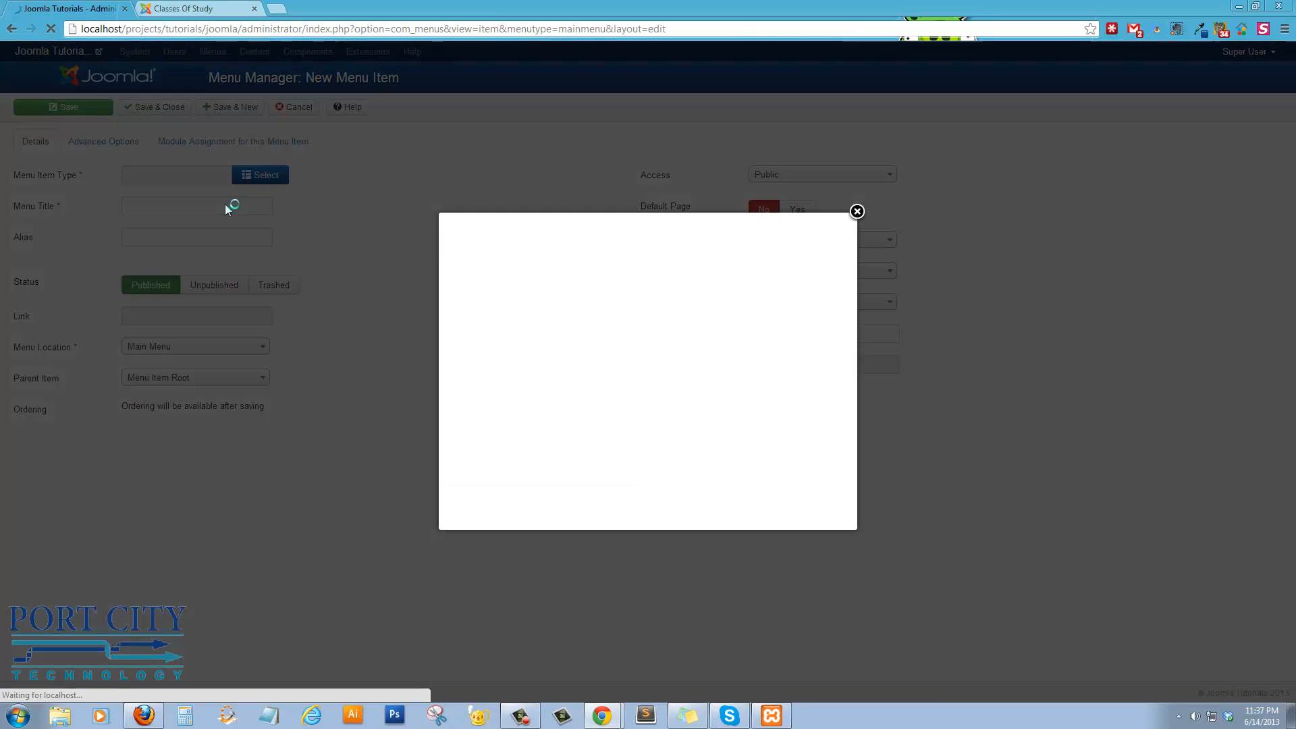
pyautogui.click(482, 262)
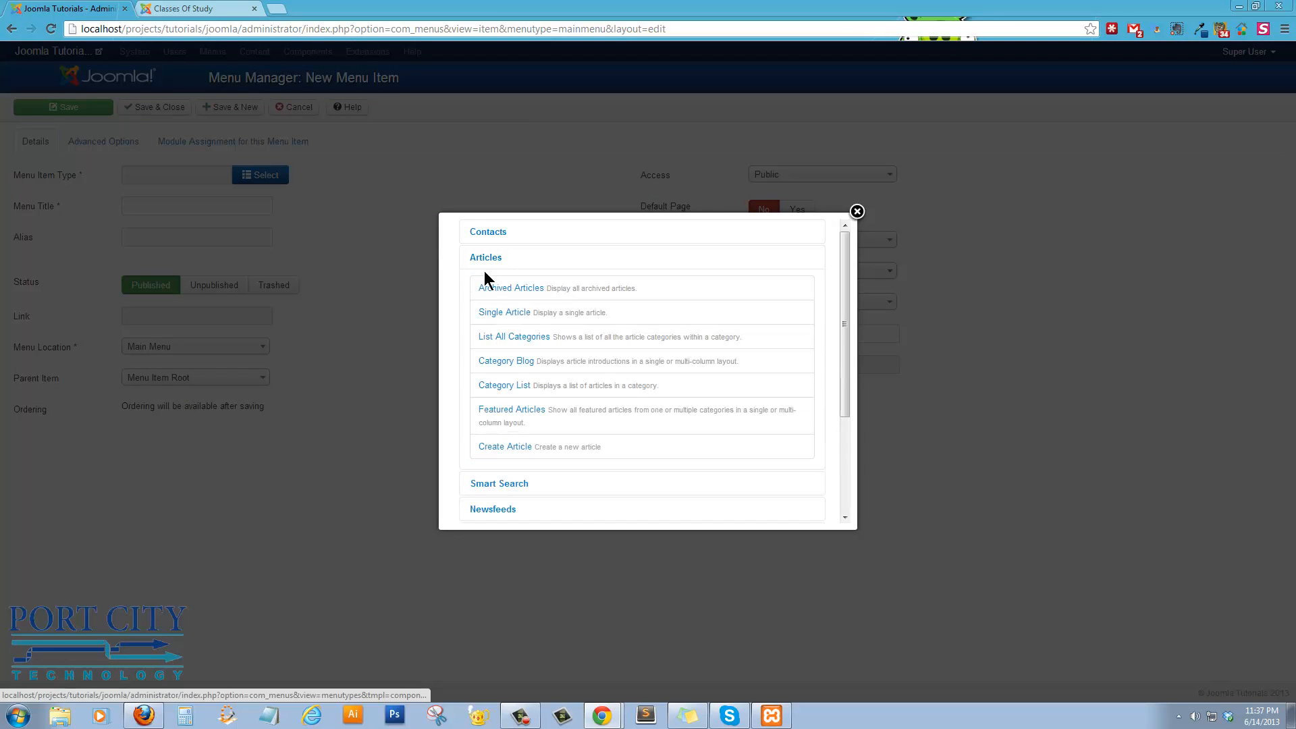
pyautogui.click(531, 318)
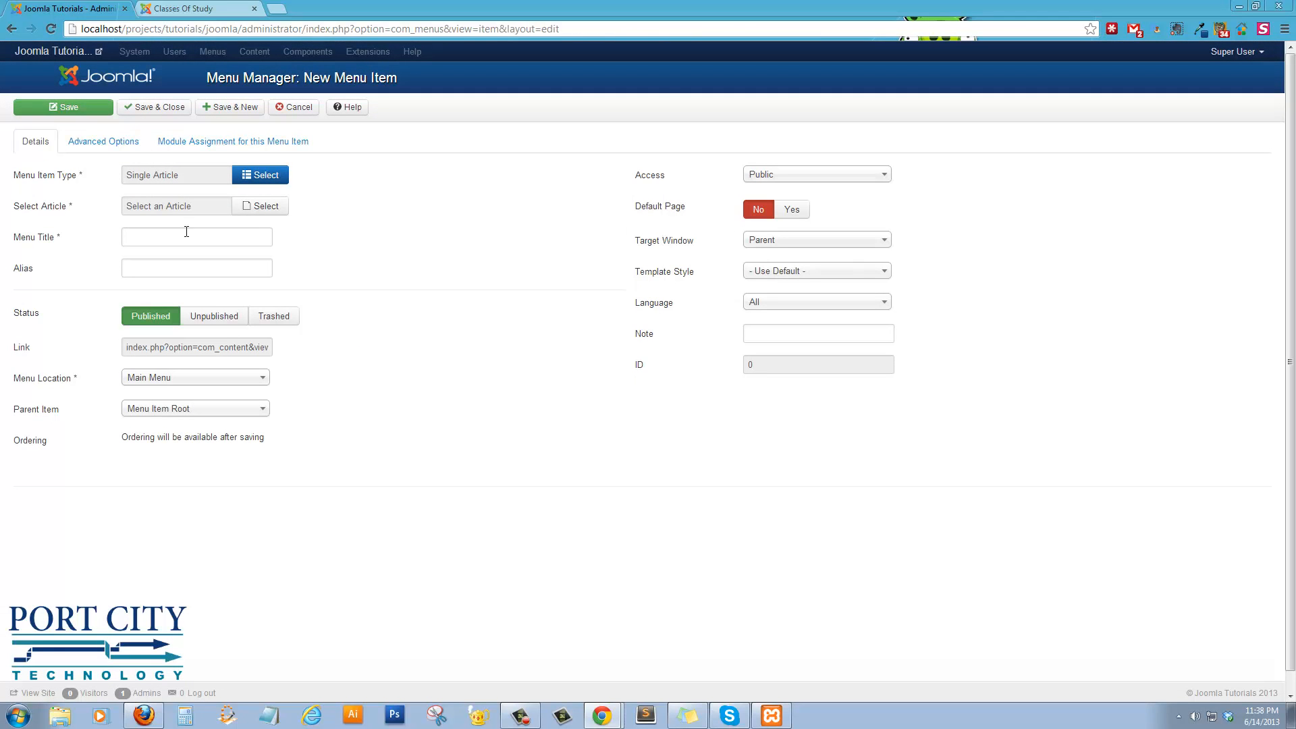
# Title the new menu item "Biology" with Home as its parent item, and try to save it
pyautogui.click(179, 241)
pyautogui.write('Biology')
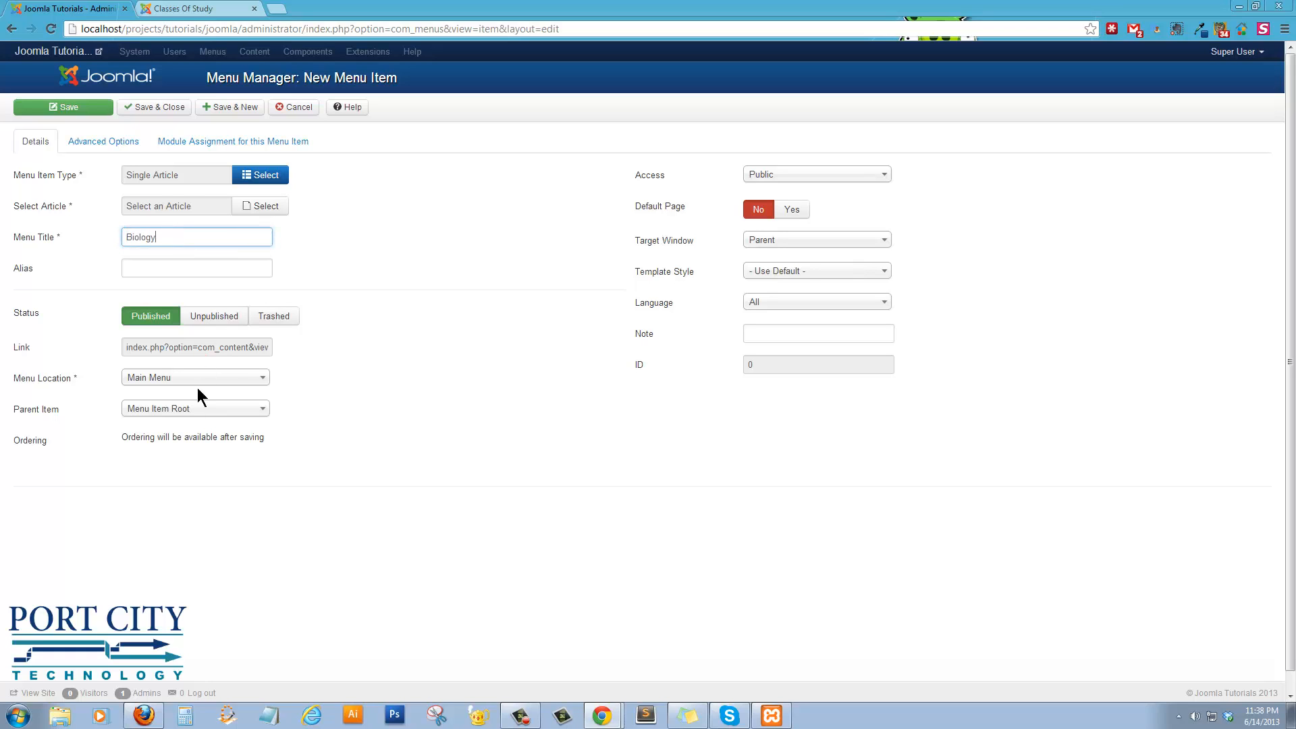
pyautogui.click(193, 409)
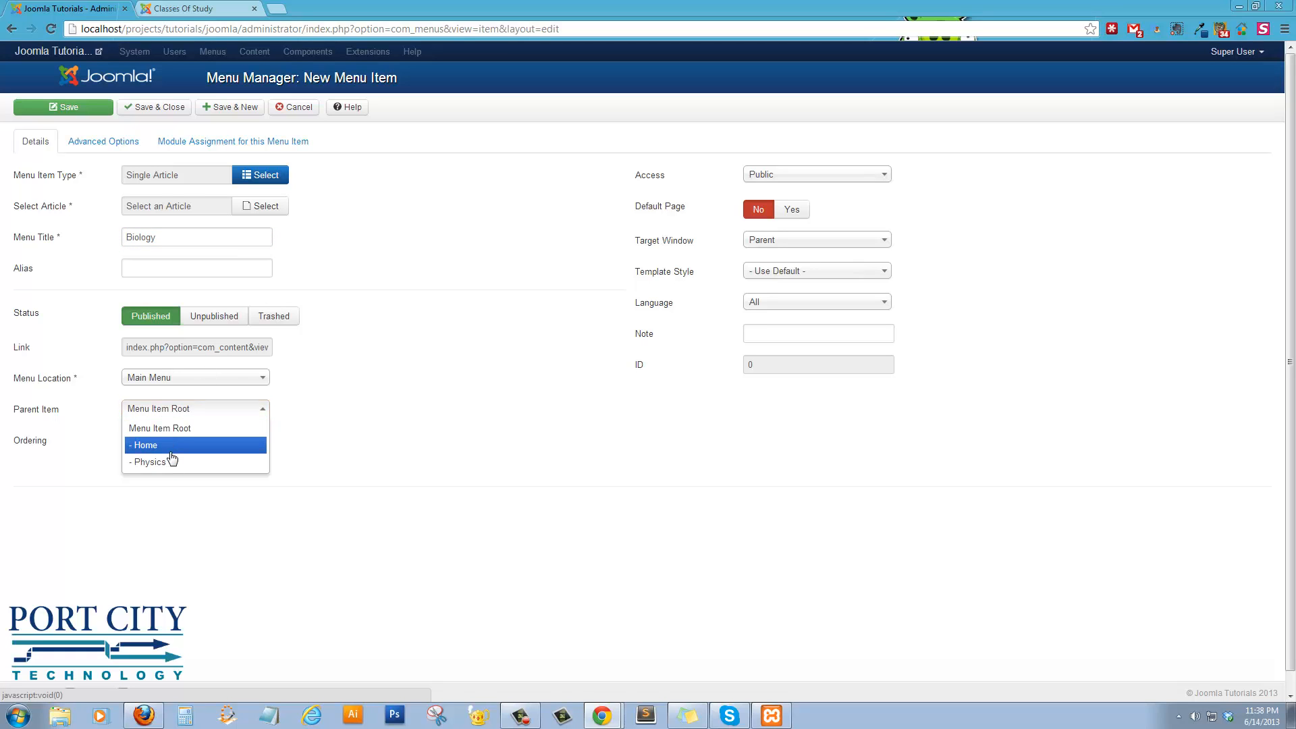
pyautogui.click(171, 449)
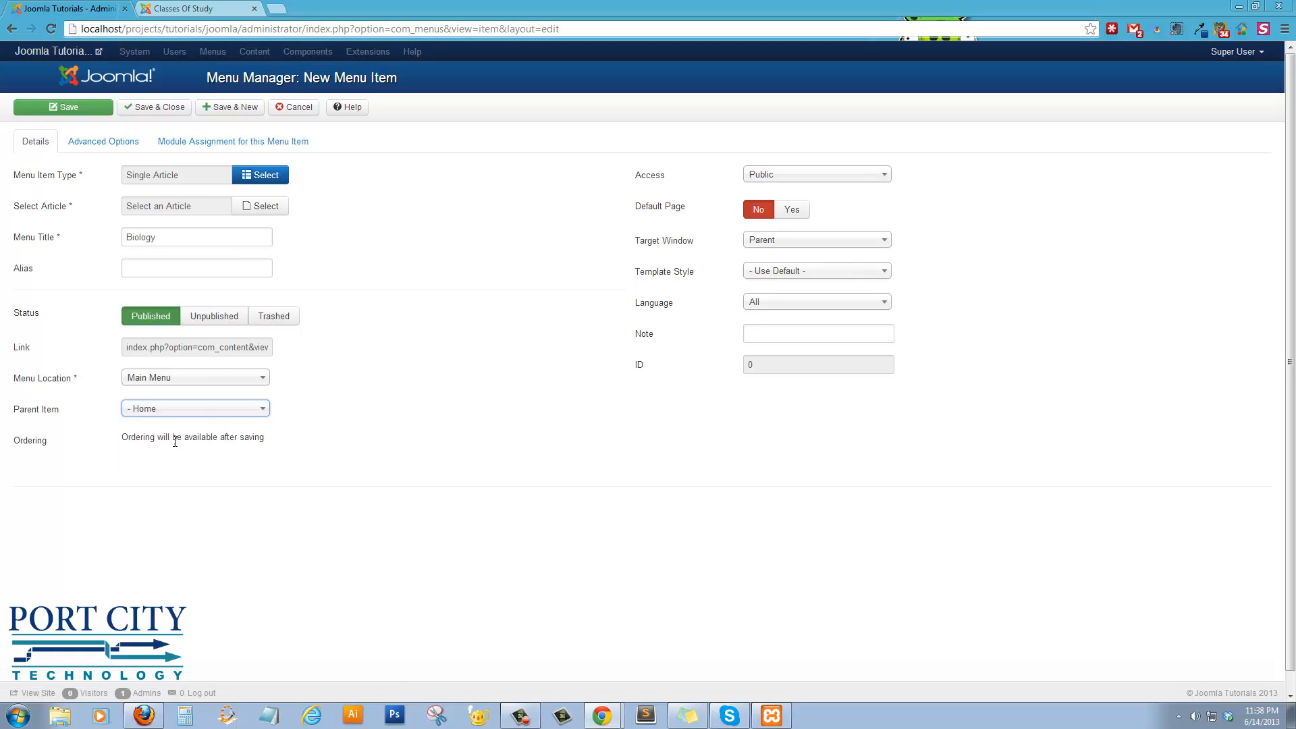
pyautogui.click(142, 109)
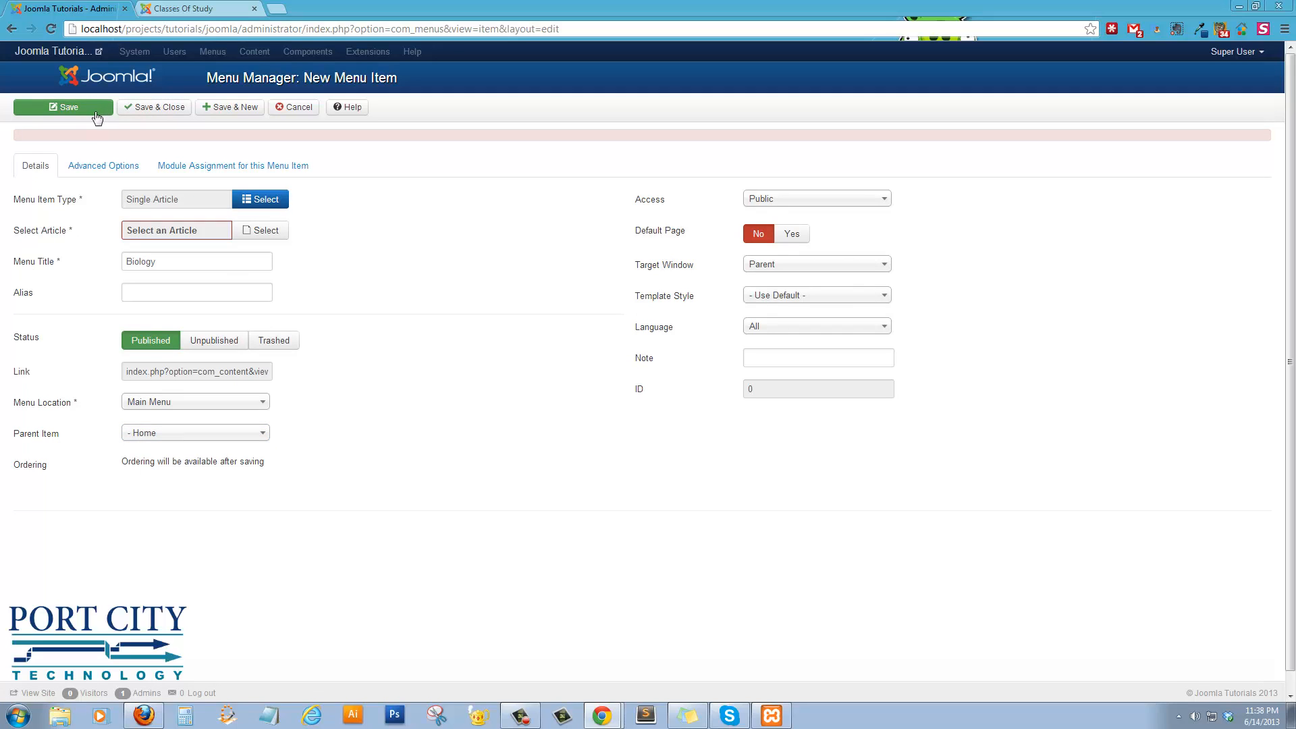
# Change the menu title to "Geometry" and try to save and close the menu item
pyautogui.doubleClick(135, 261)
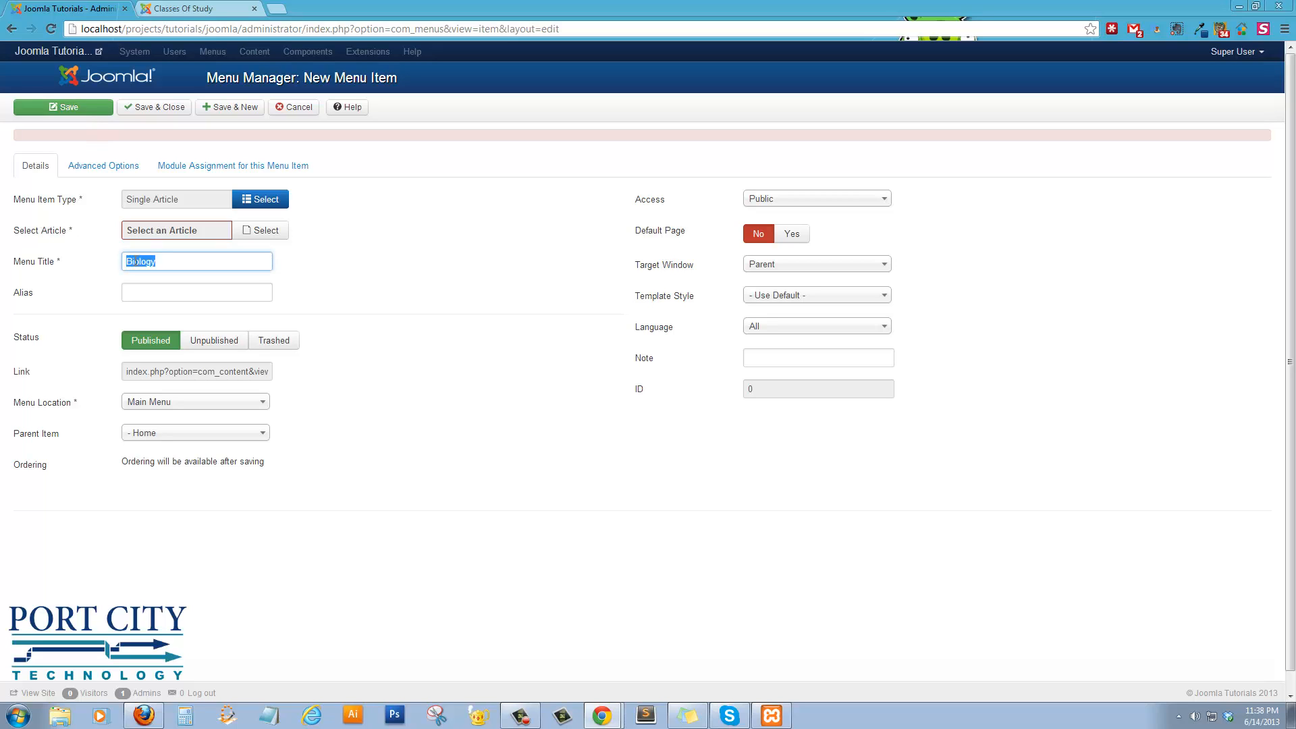
pyautogui.write('Geometry')
pyautogui.click(150, 110)
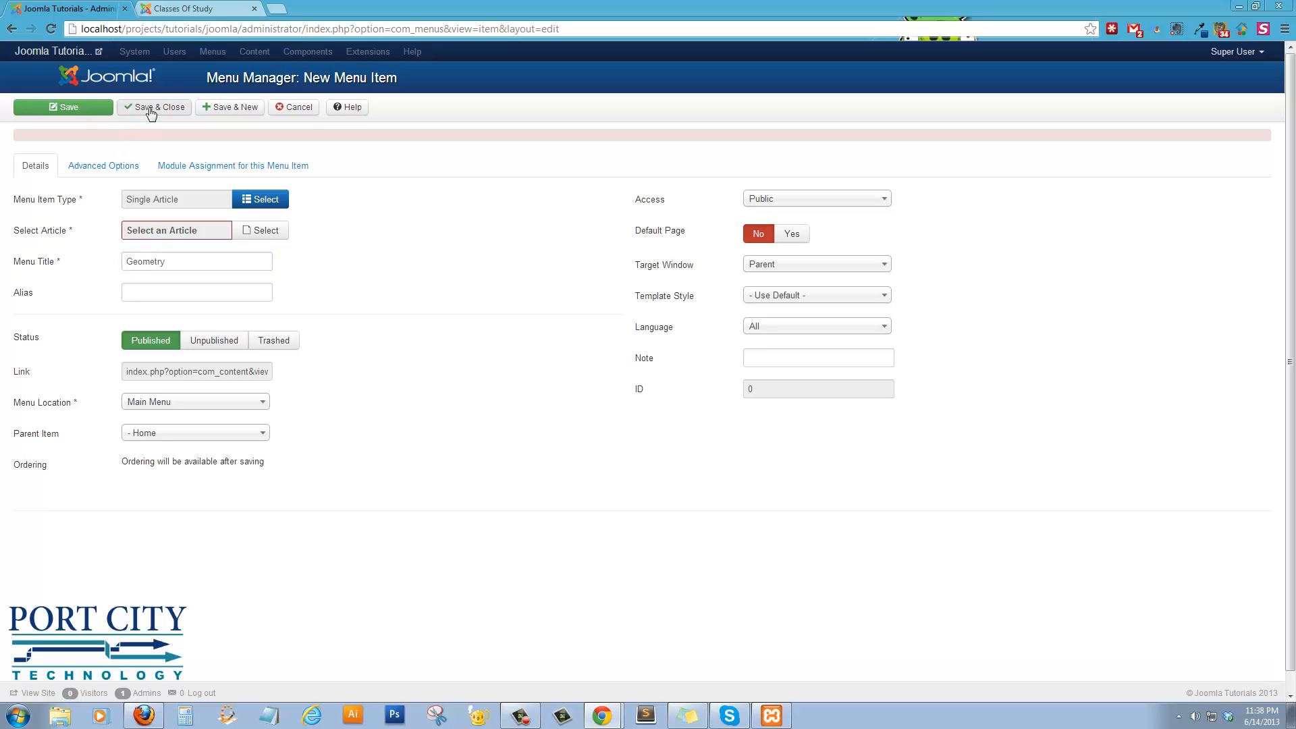
# Assign the Chemistry article to the Geometry menu item, then save and close it
pyautogui.click(261, 232)
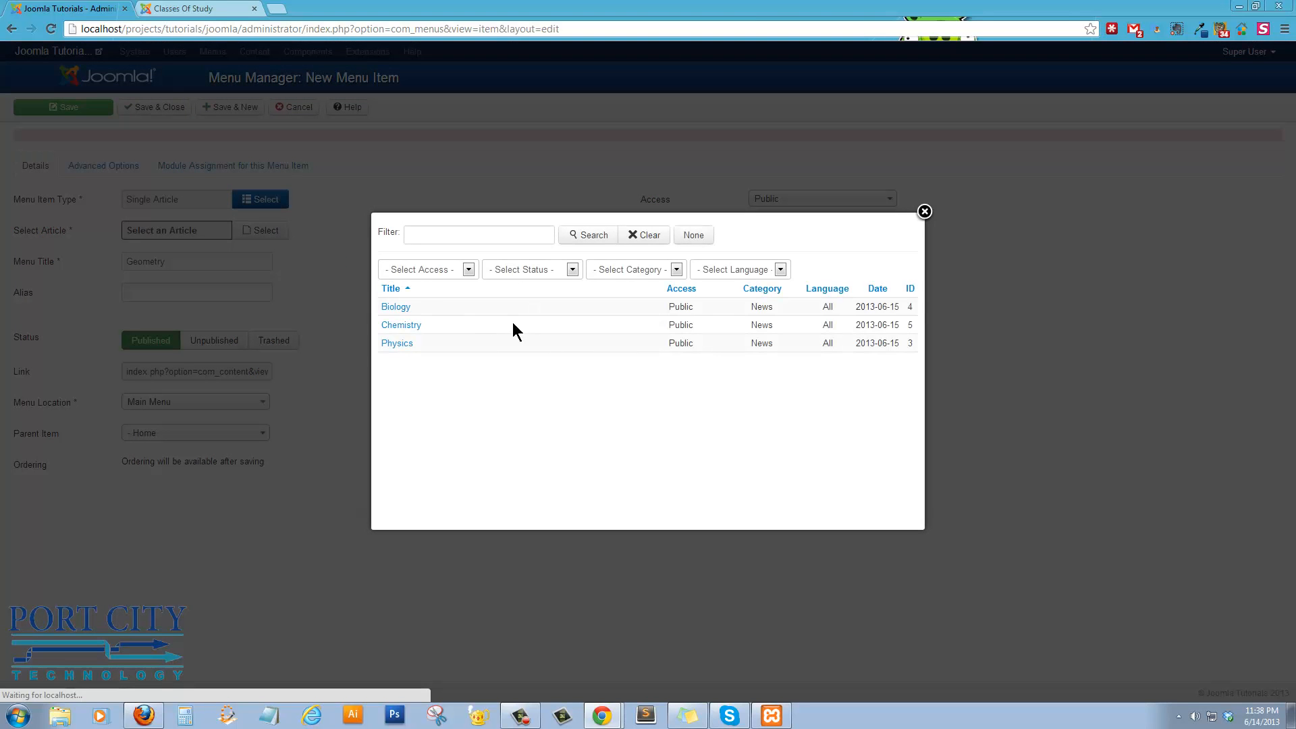
pyautogui.click(405, 325)
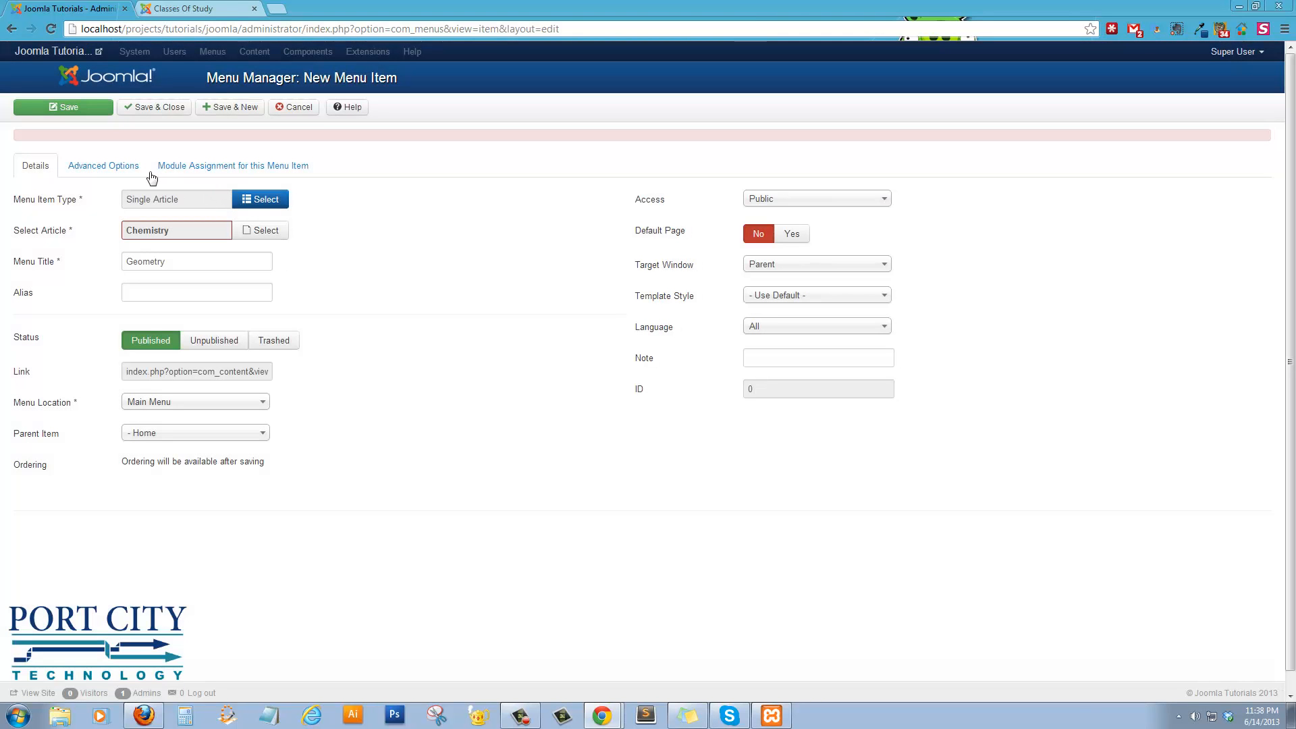
pyautogui.click(134, 110)
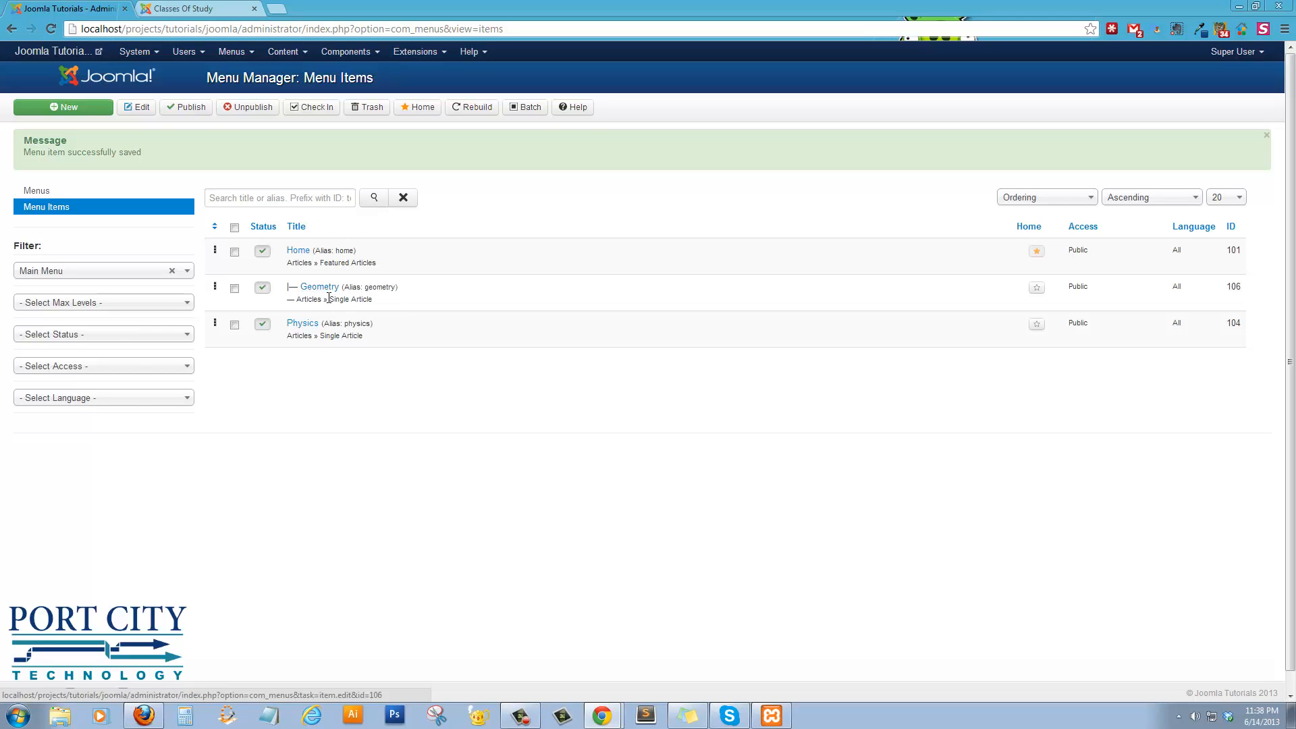
# Switch to the public site, load its Home page, and view the Geometry page under Home
pyautogui.click(179, 10)
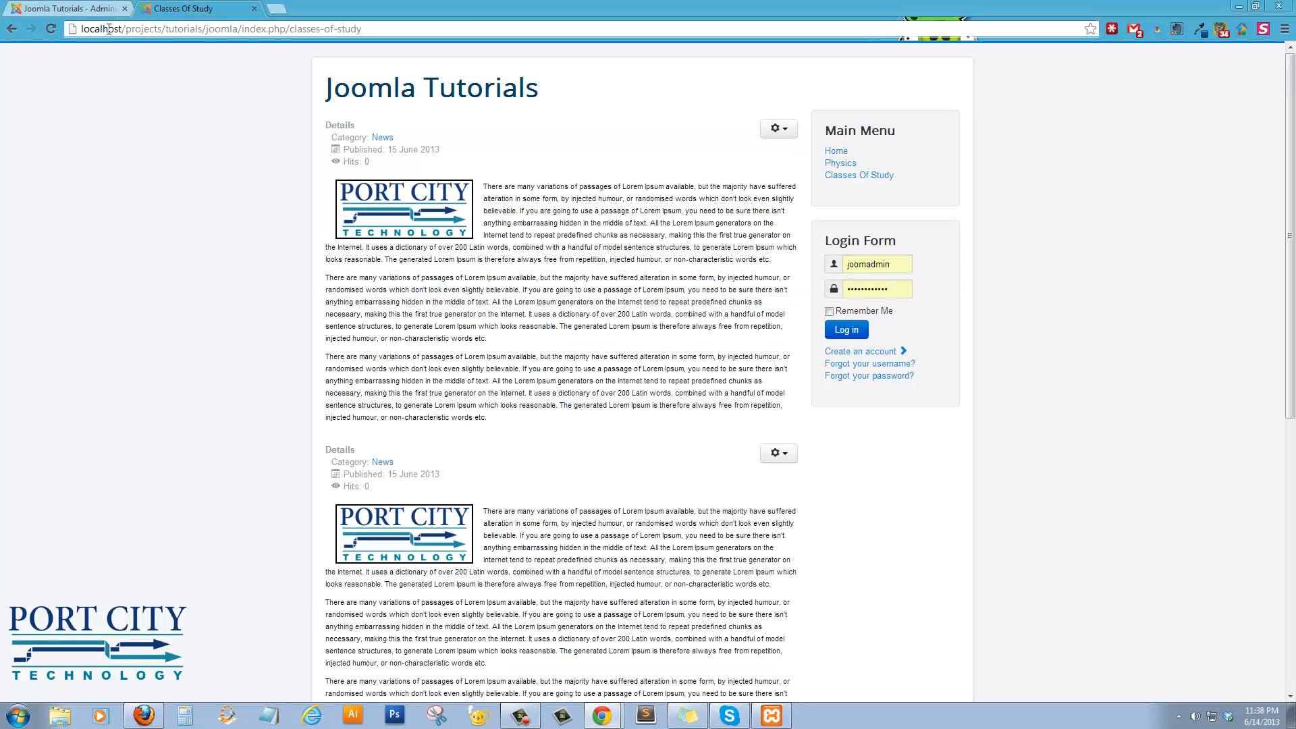
pyautogui.click(836, 150)
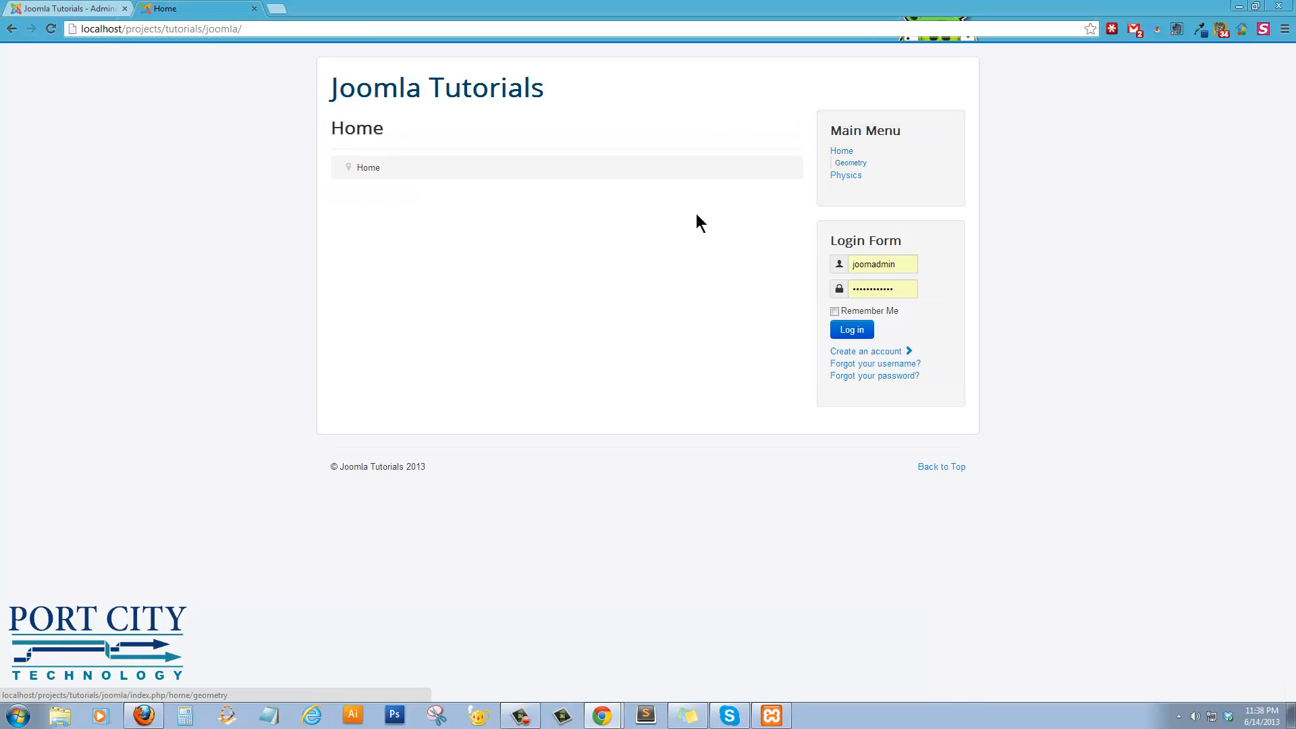
pyautogui.click(849, 164)
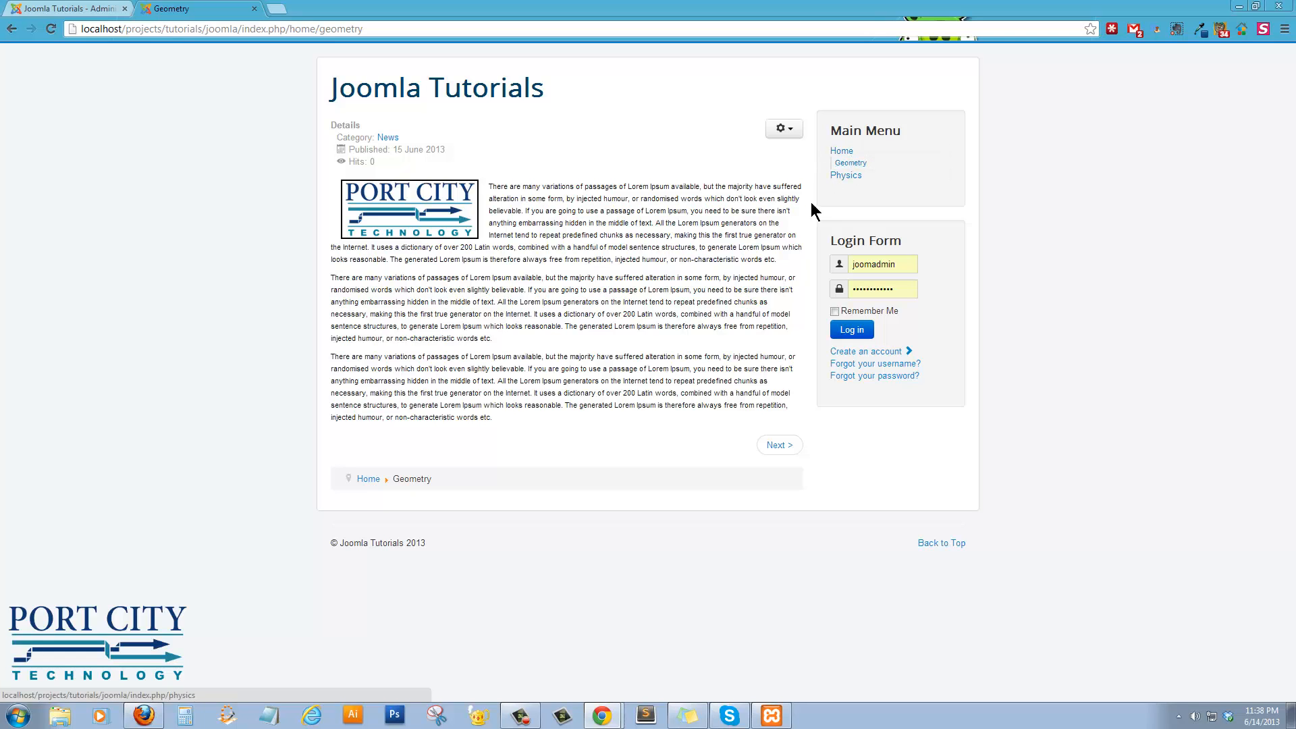
# Return to the administrator's menu items and trash both Physics and Geometry
pyautogui.click(85, 8)
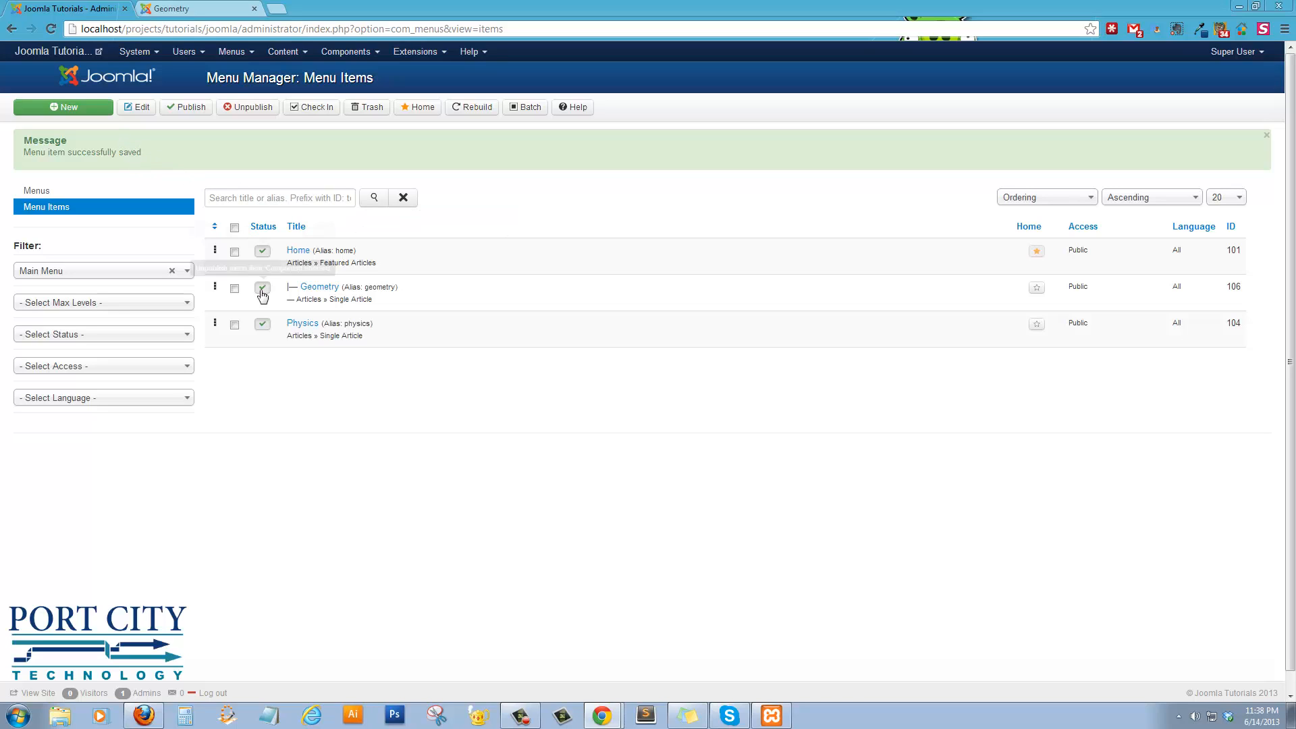
pyautogui.click(235, 325)
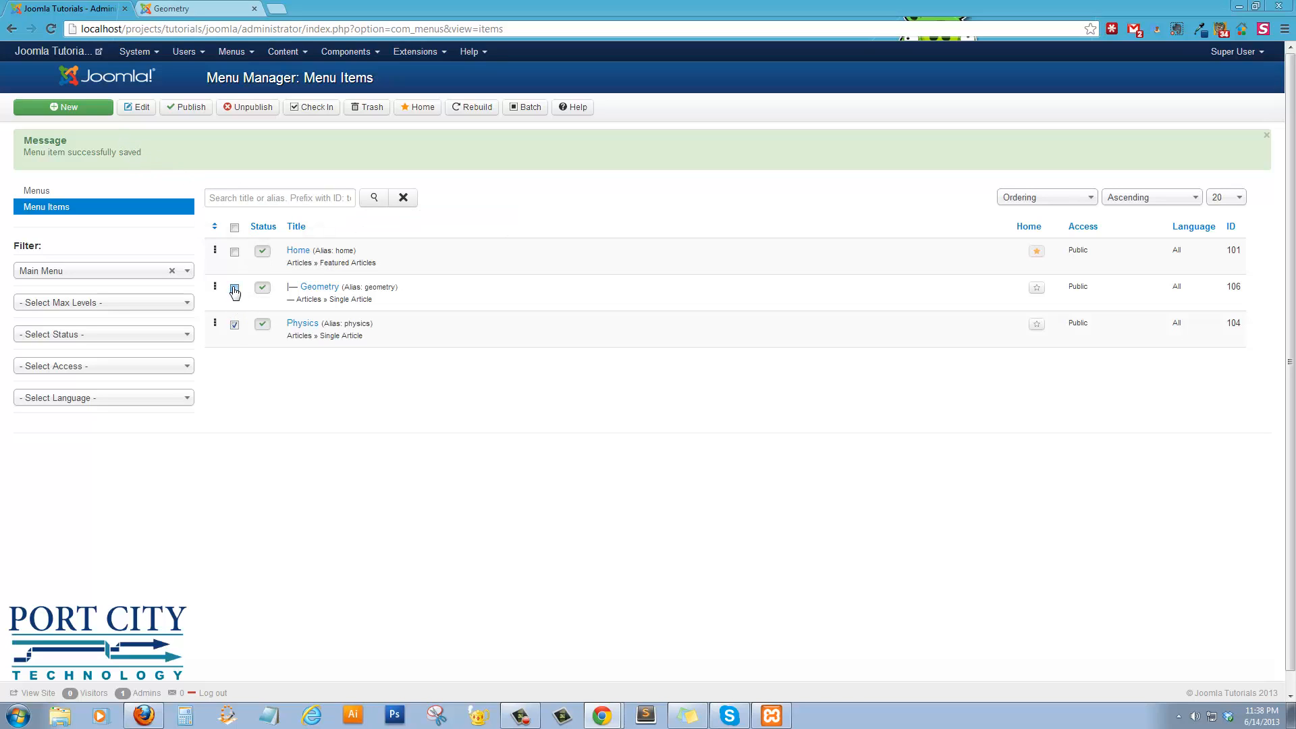
pyautogui.click(235, 289)
pyautogui.click(365, 109)
# Start a new item in the Main Menu and set its menu item type to Category List
pyautogui.click(93, 109)
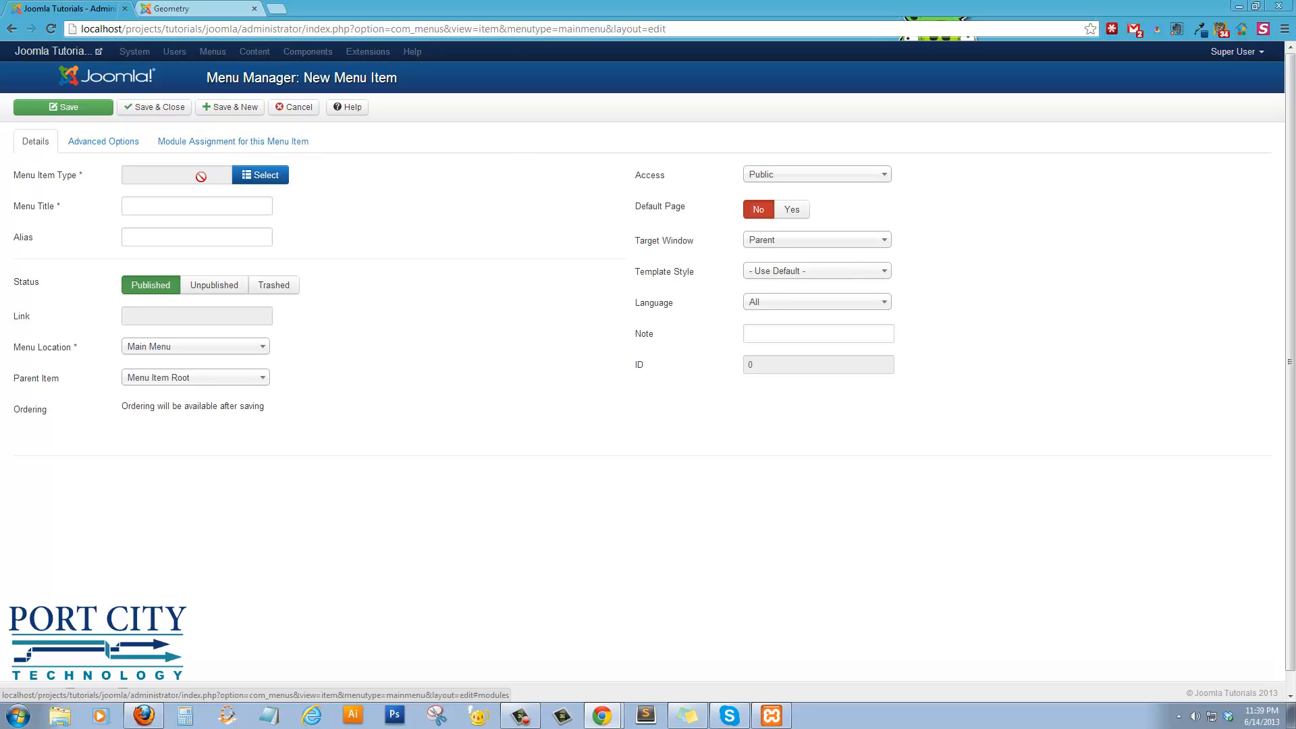
pyautogui.click(262, 180)
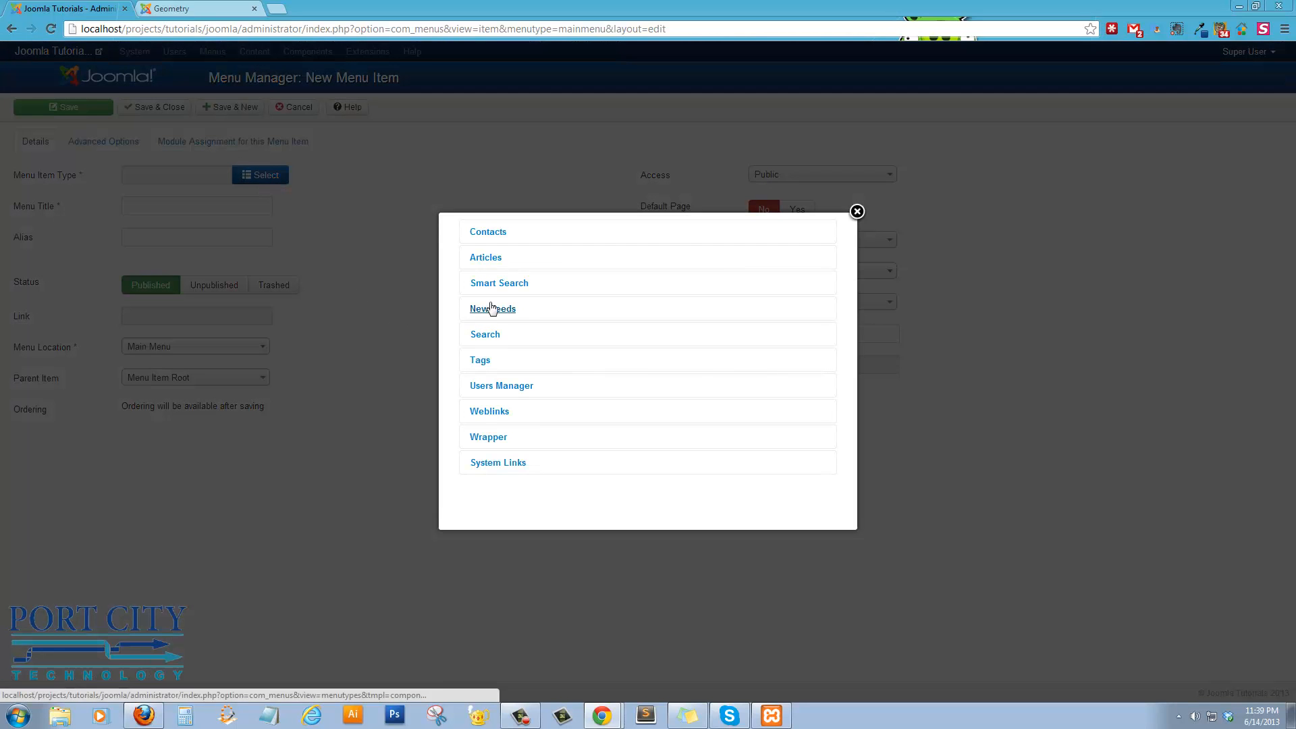
pyautogui.click(487, 258)
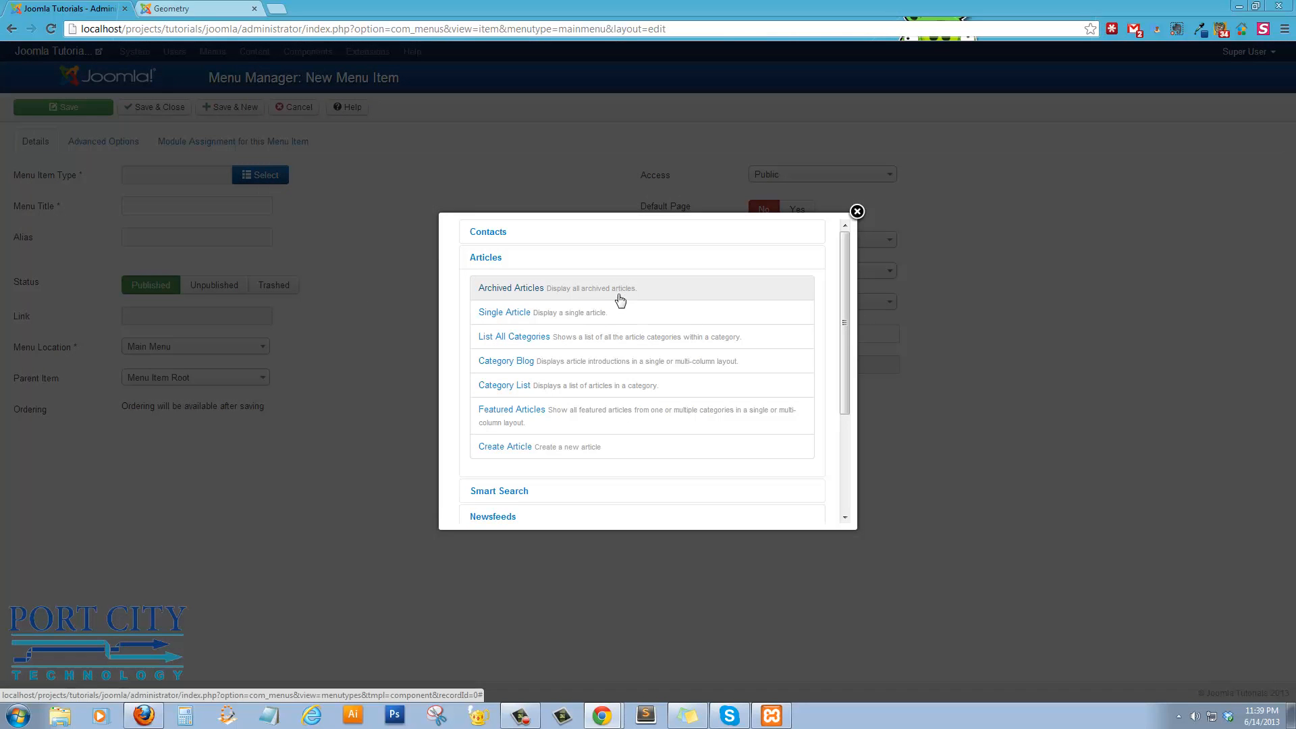
pyautogui.click(511, 386)
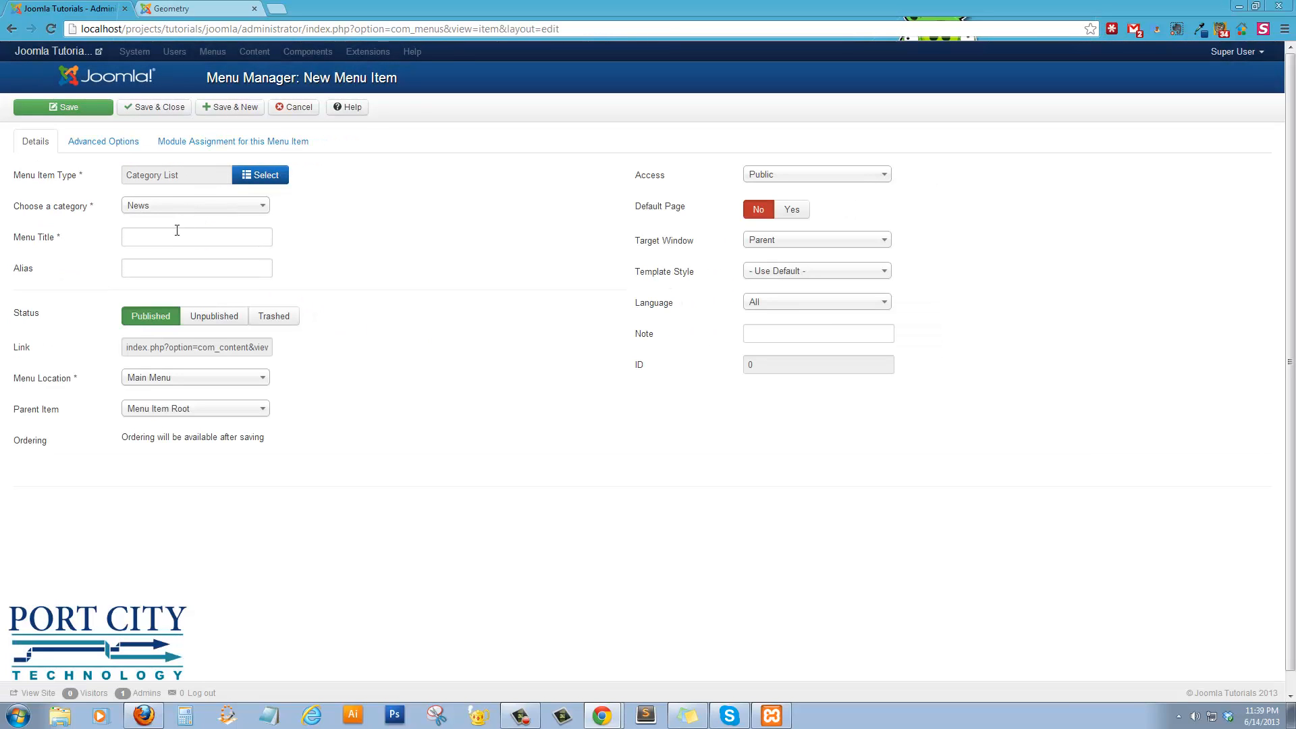
# Title the Category List menu item "Categories", then save and close it
pyautogui.click(169, 239)
pyautogui.write('Catergories')
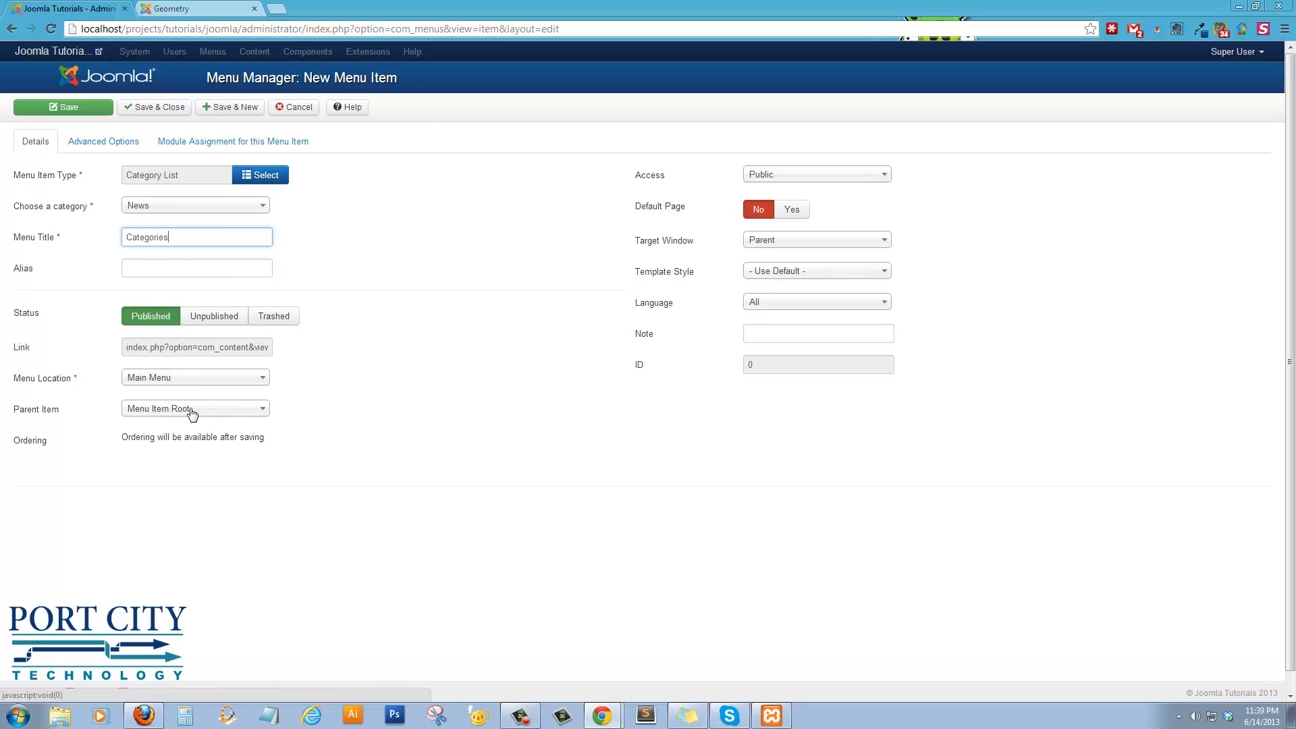
pyautogui.click(133, 107)
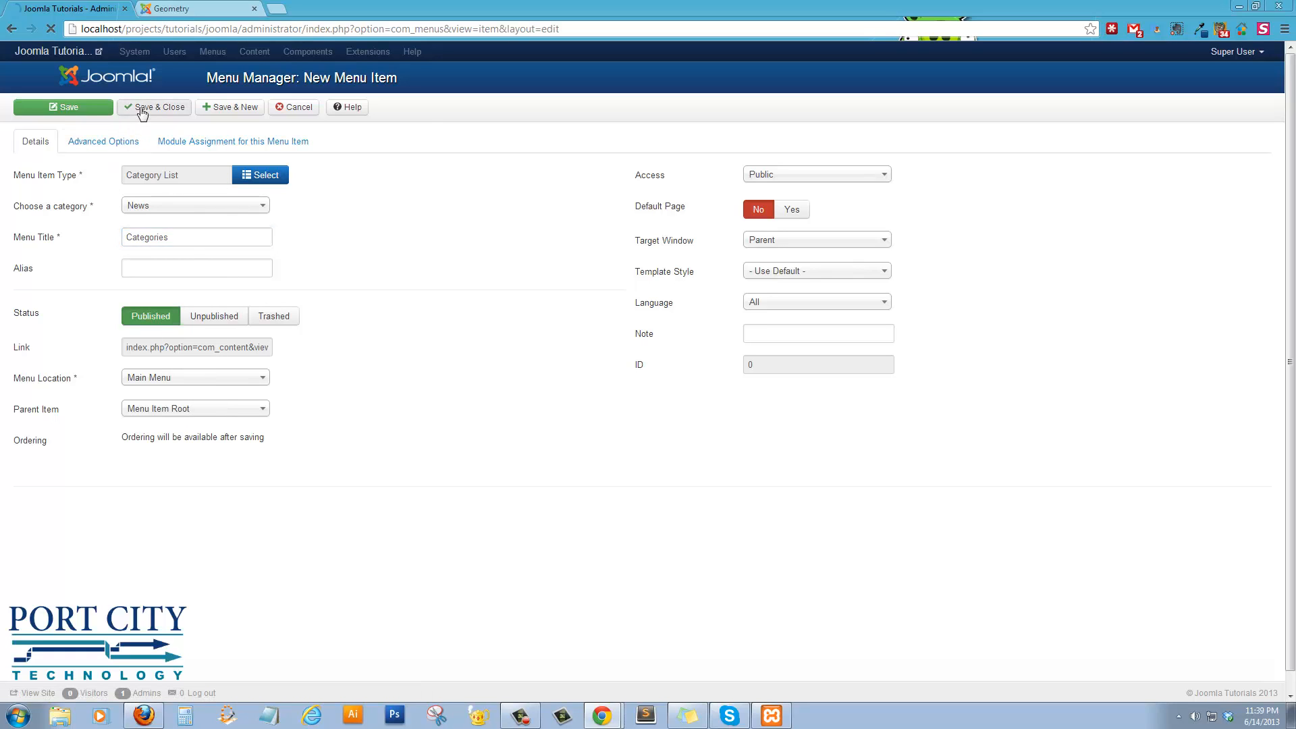
# Refresh the public site and view the Categories page from its Main Menu
pyautogui.click(200, 10)
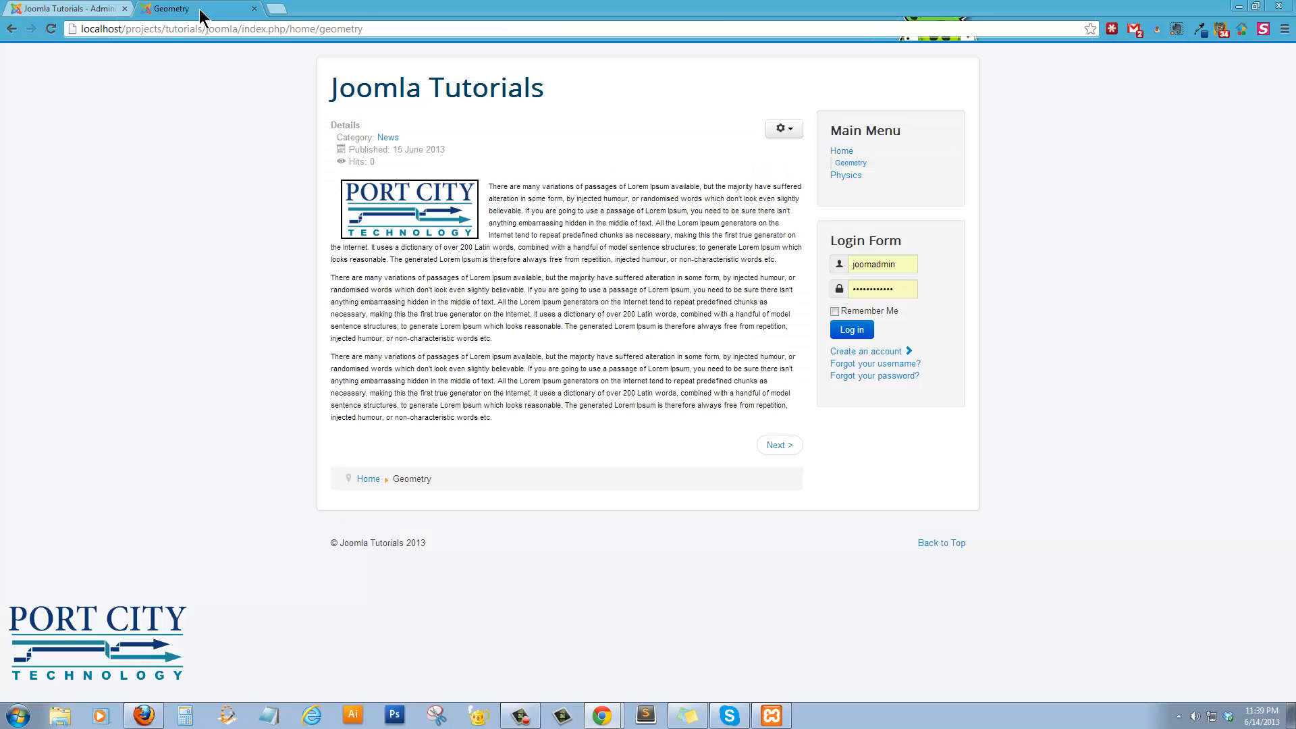
pyautogui.click(51, 29)
pyautogui.click(700, 207)
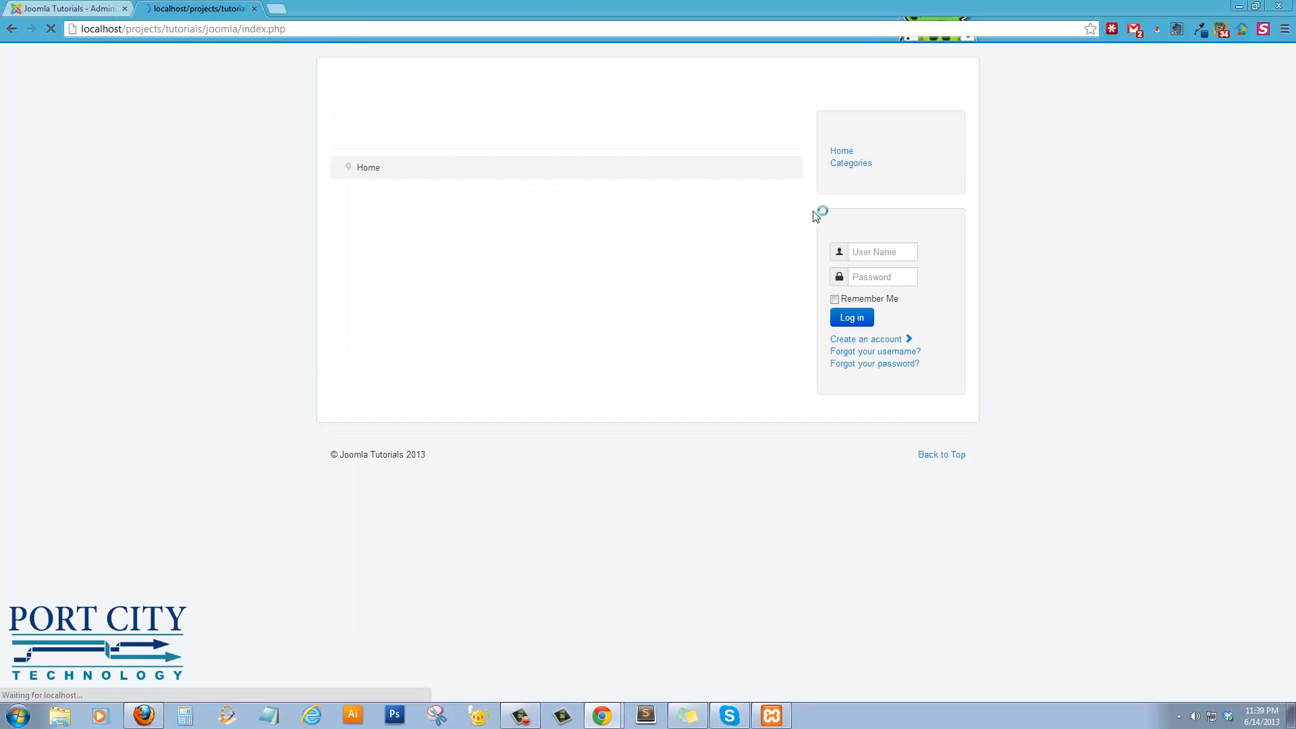
pyautogui.click(858, 164)
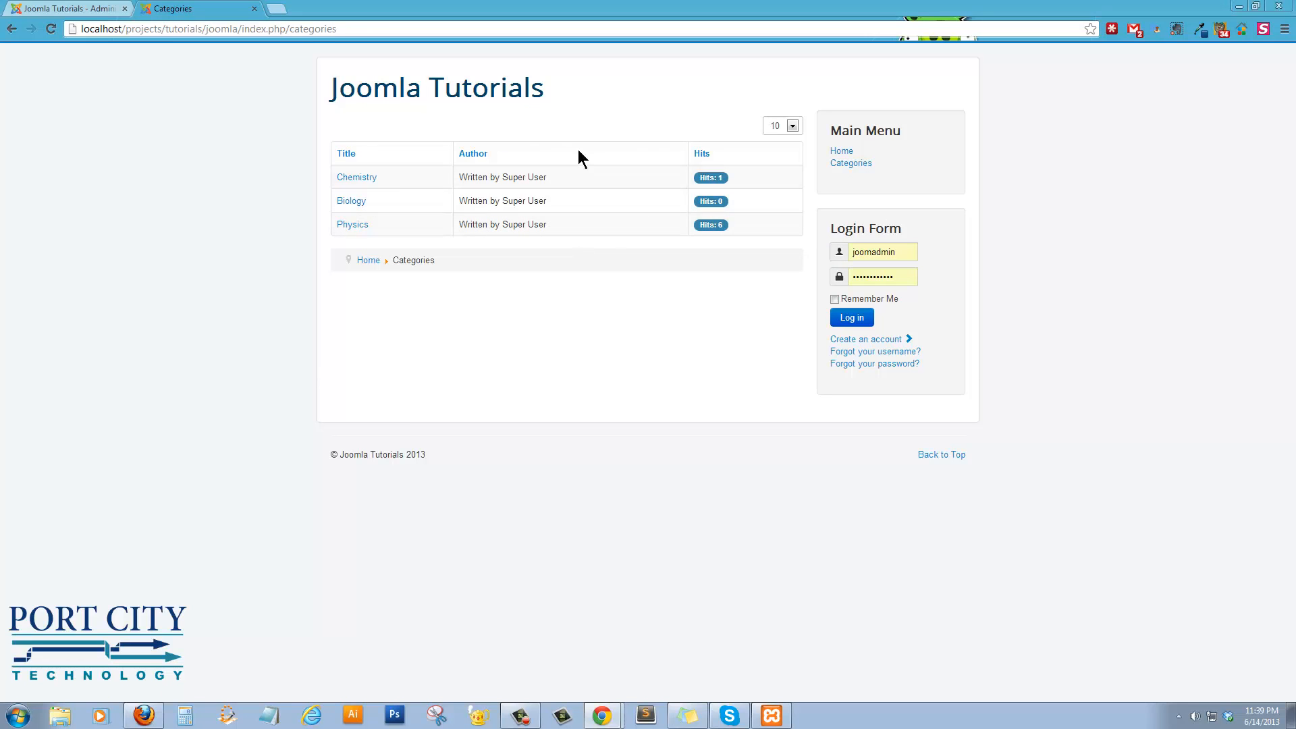
# Open Chemistry from the category list, browse forward to Physics and back through the articles, and return to the Home page
pyautogui.click(363, 179)
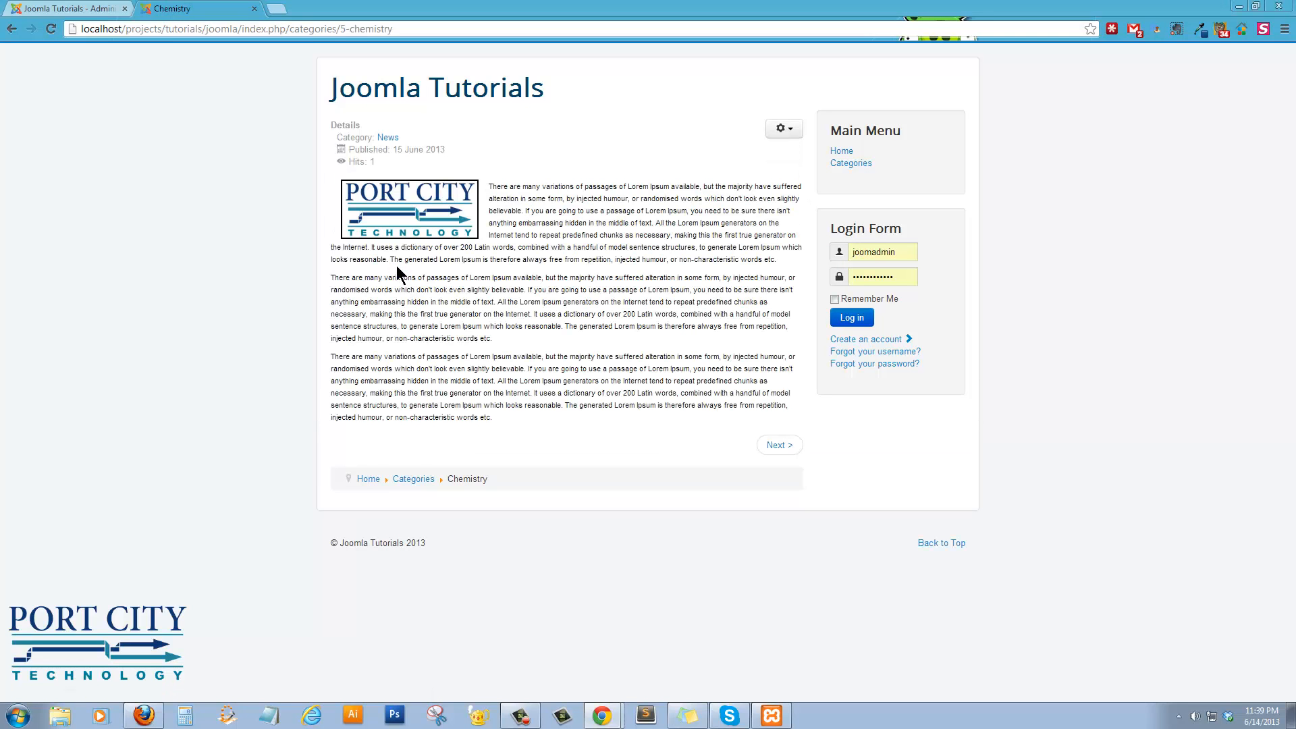
pyautogui.click(776, 447)
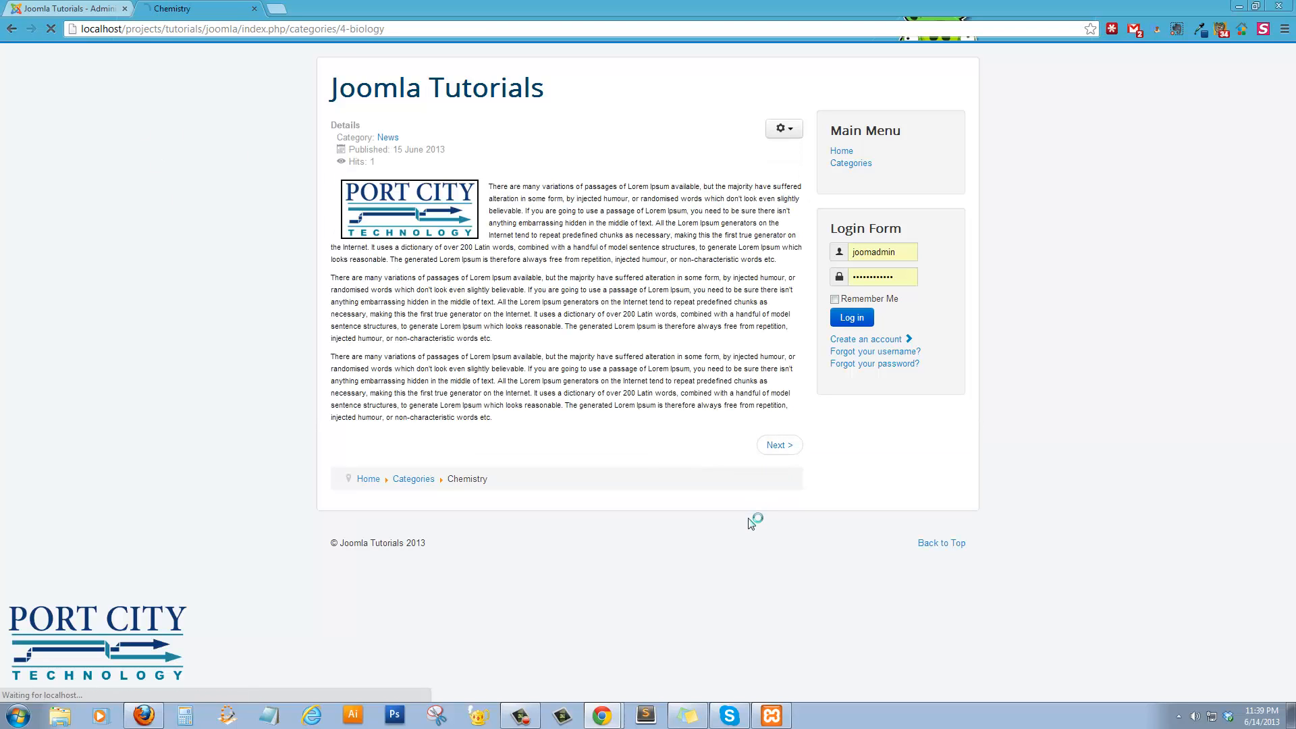
pyautogui.click(786, 452)
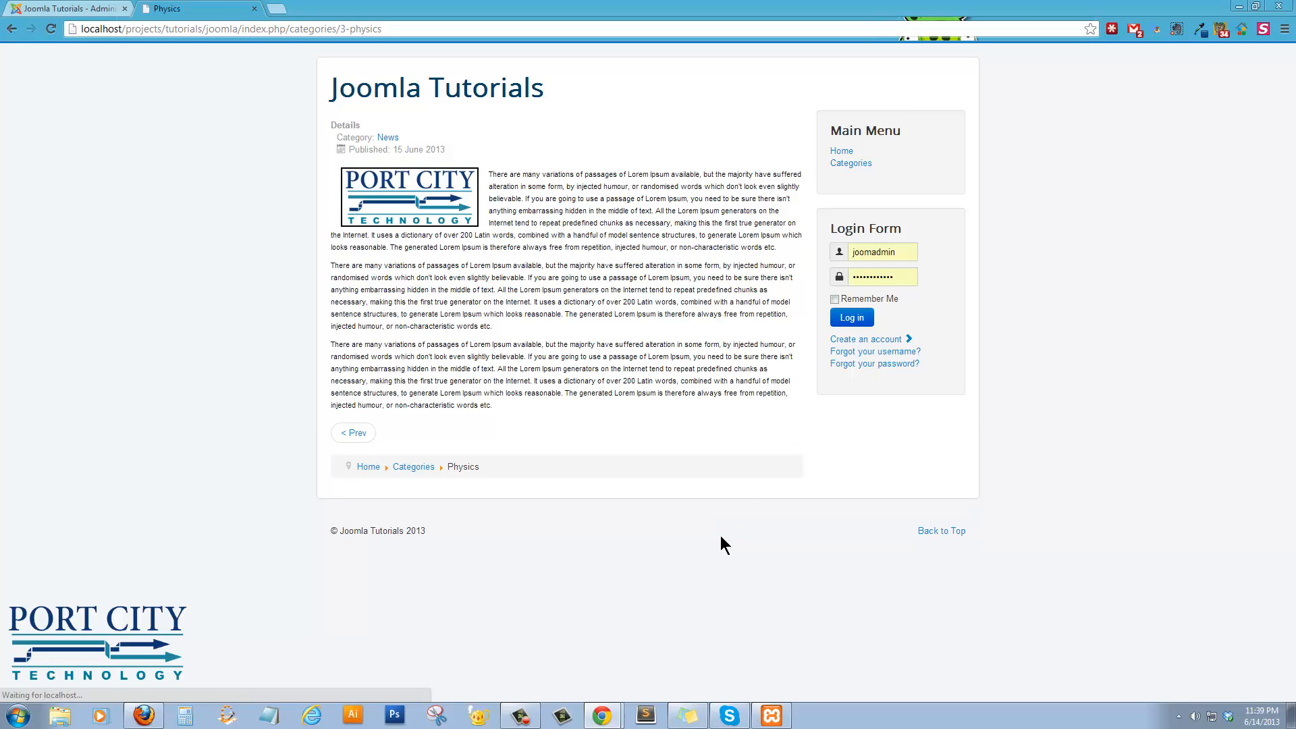
pyautogui.click(358, 436)
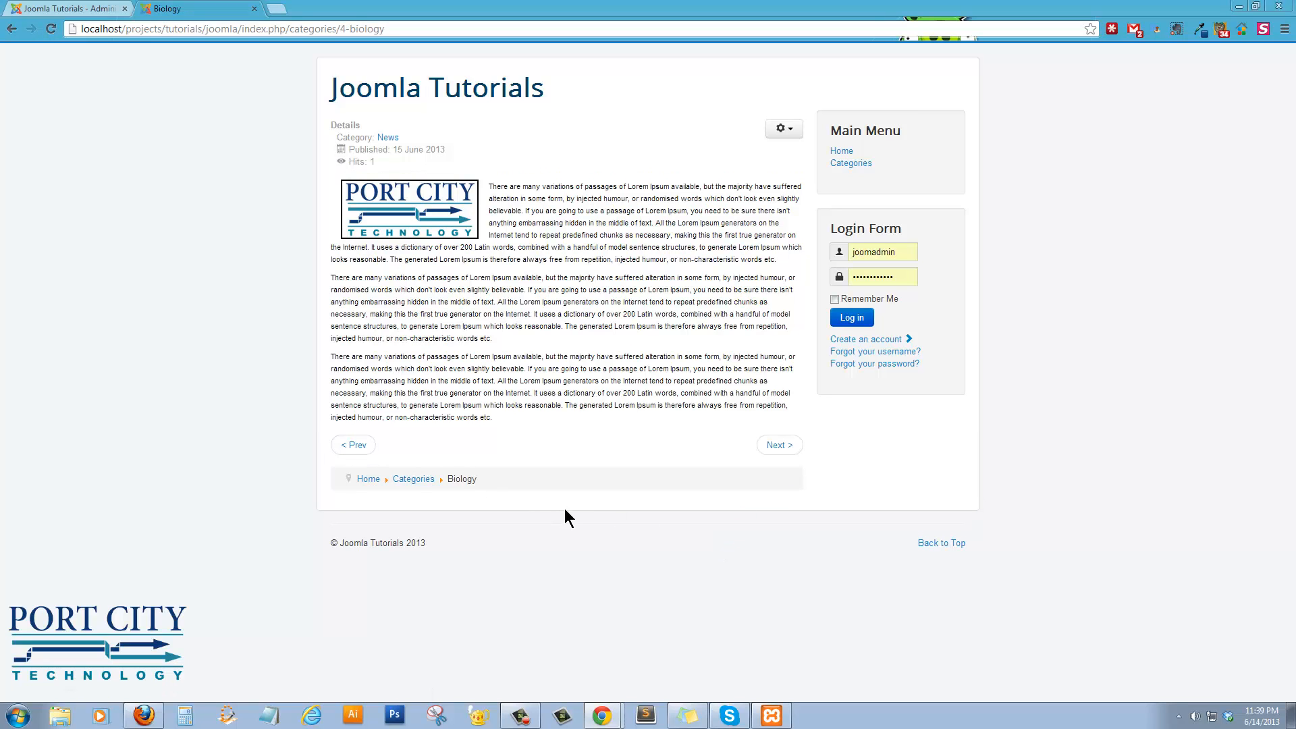
pyautogui.click(353, 445)
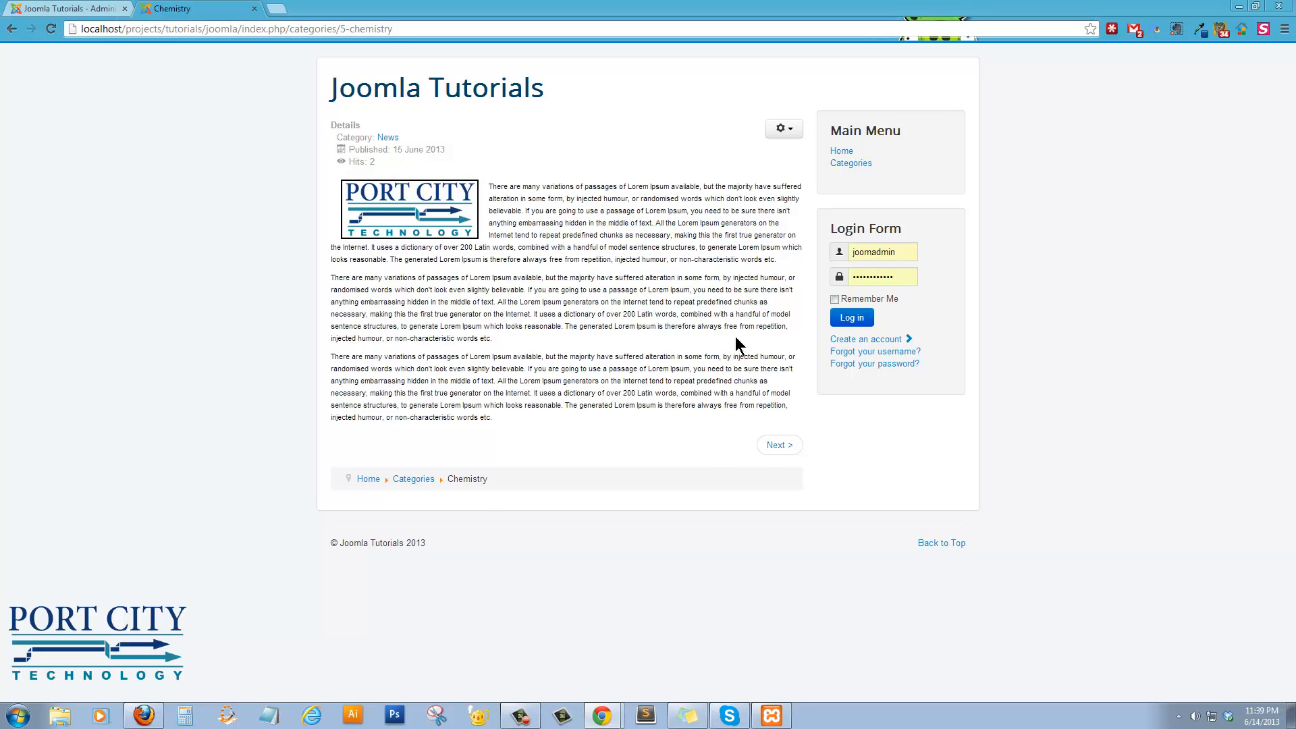
pyautogui.click(842, 150)
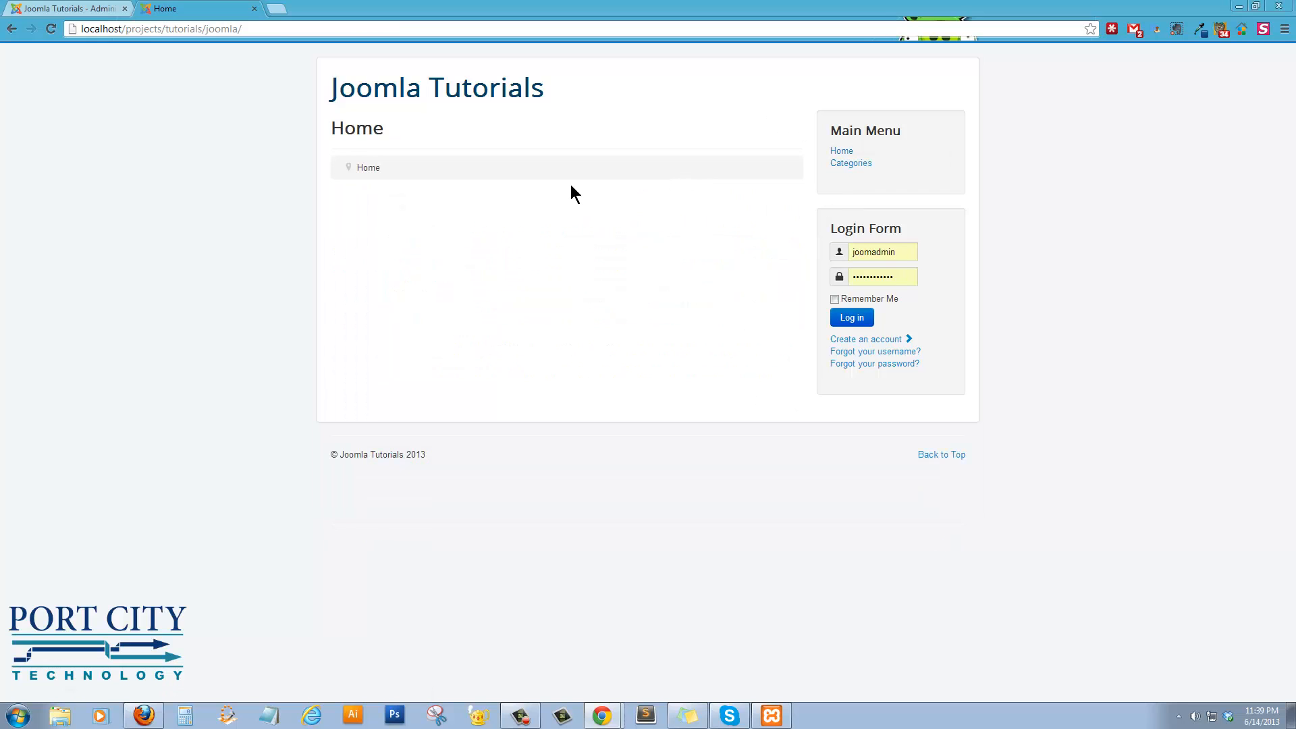
# Go back to the administrator and open the Template Manager's list of styles
pyautogui.click(112, 13)
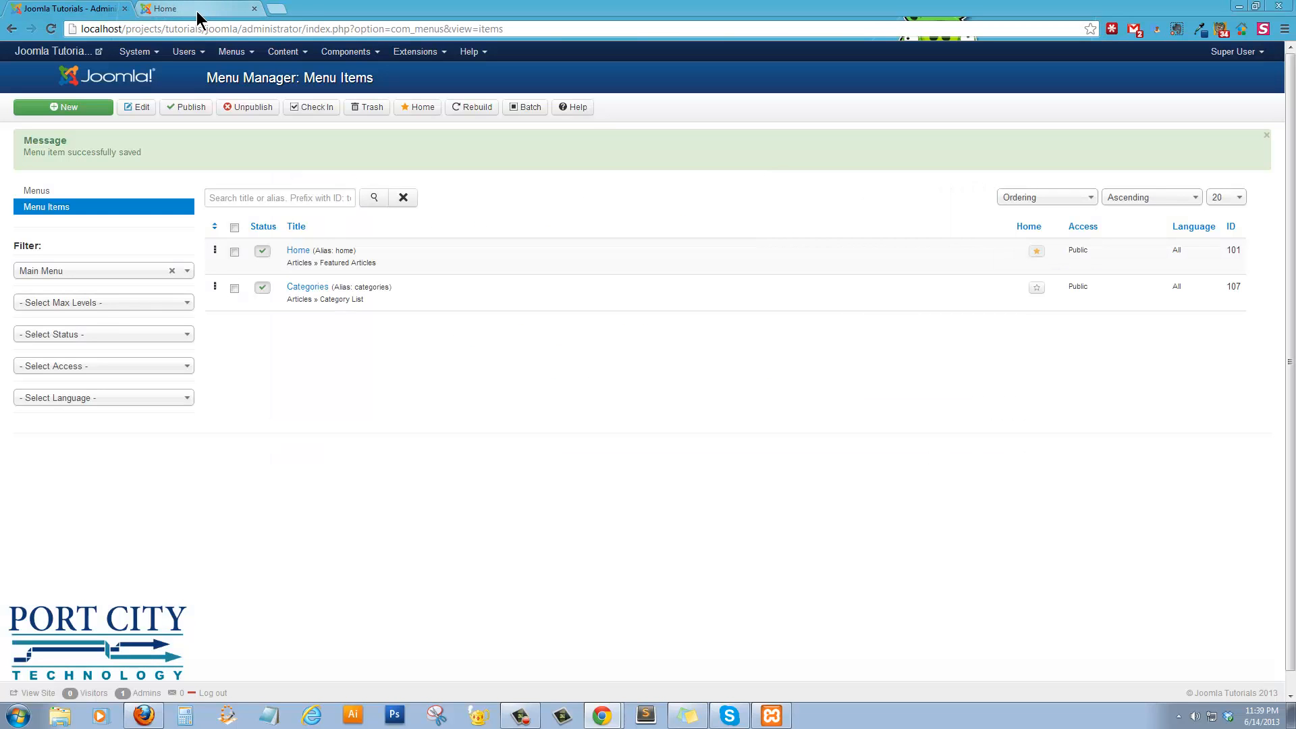
pyautogui.click(351, 52)
pyautogui.click(415, 52)
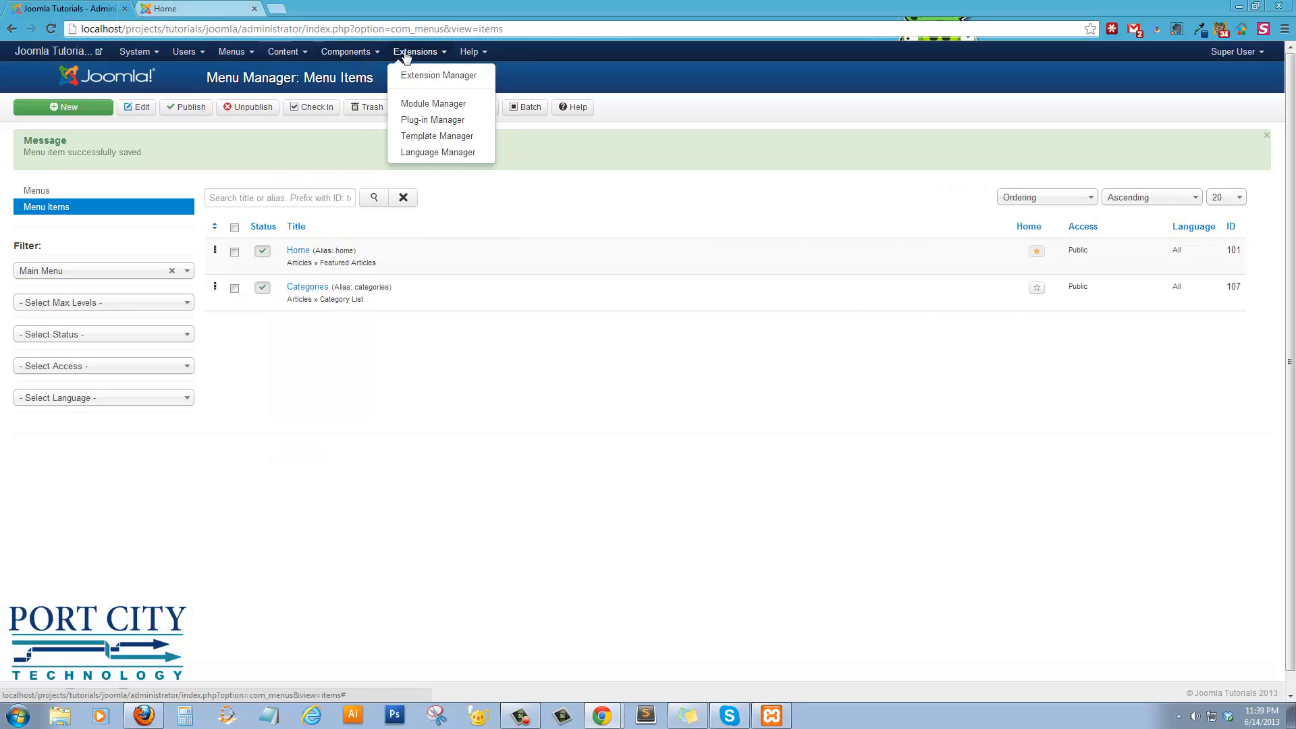
pyautogui.click(416, 140)
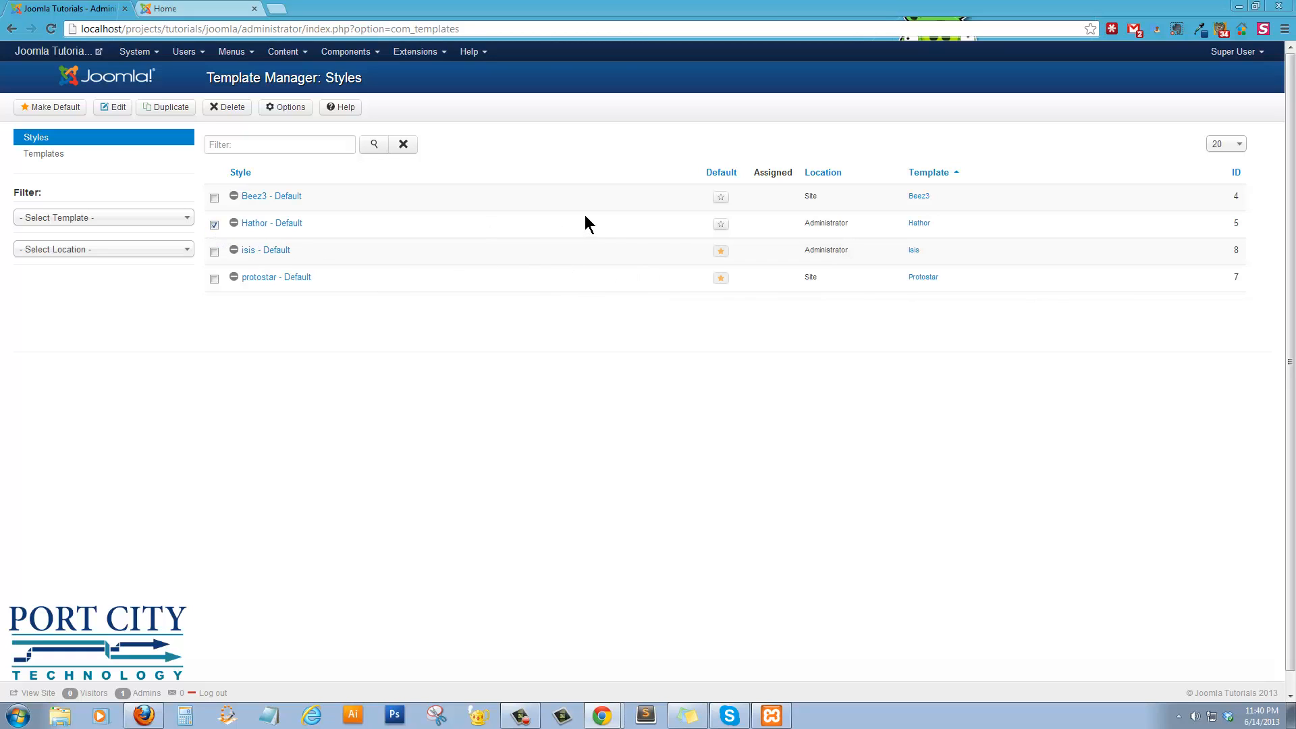
# Try Hathor as the default administrator style, then make isis the default again
pyautogui.click(721, 224)
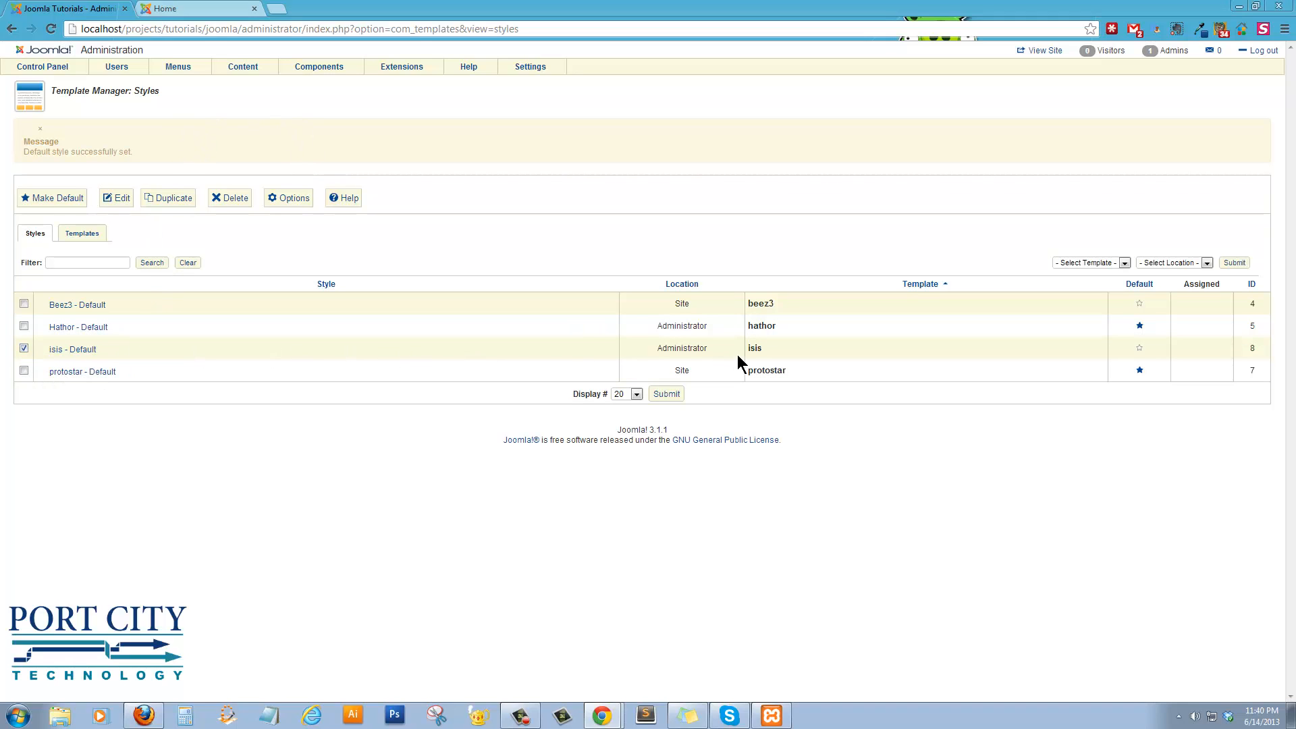
pyautogui.click(1140, 348)
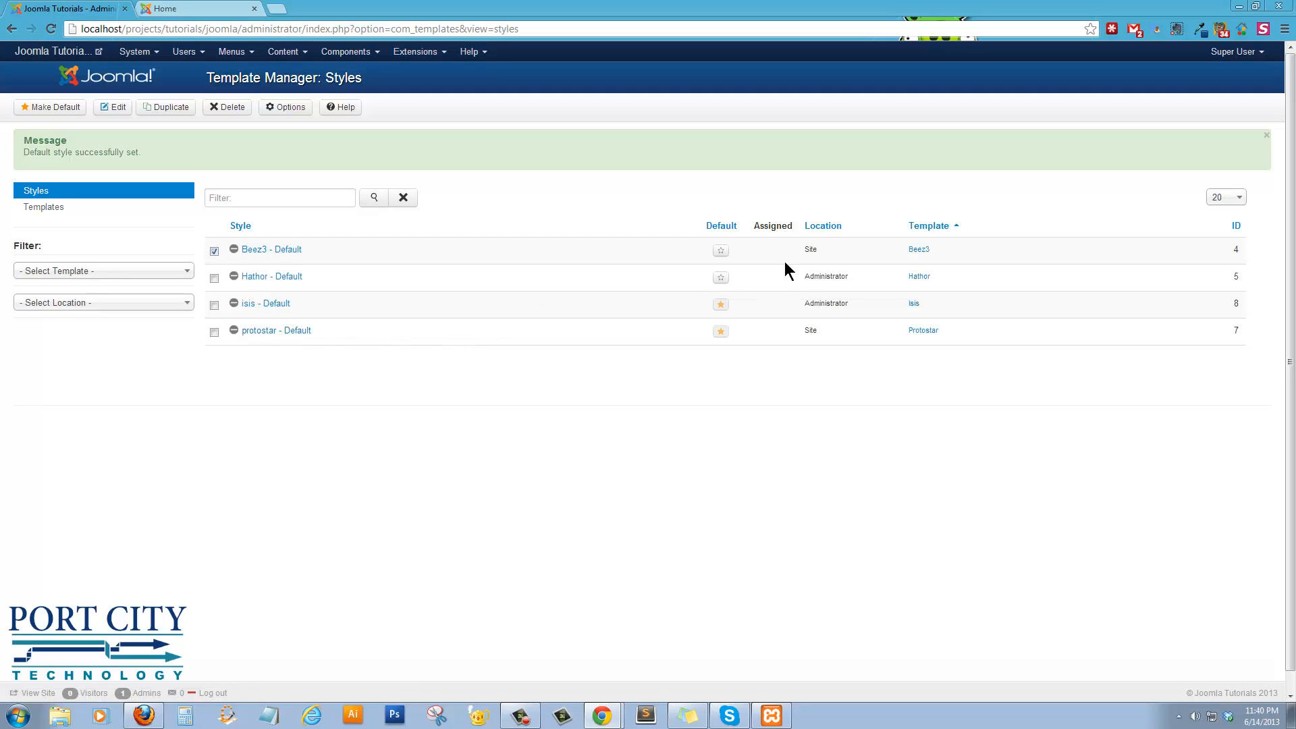
# Make Beez3 the default site style and reload the public site's Home page
pyautogui.click(721, 251)
pyautogui.click(203, 8)
pyautogui.click(51, 28)
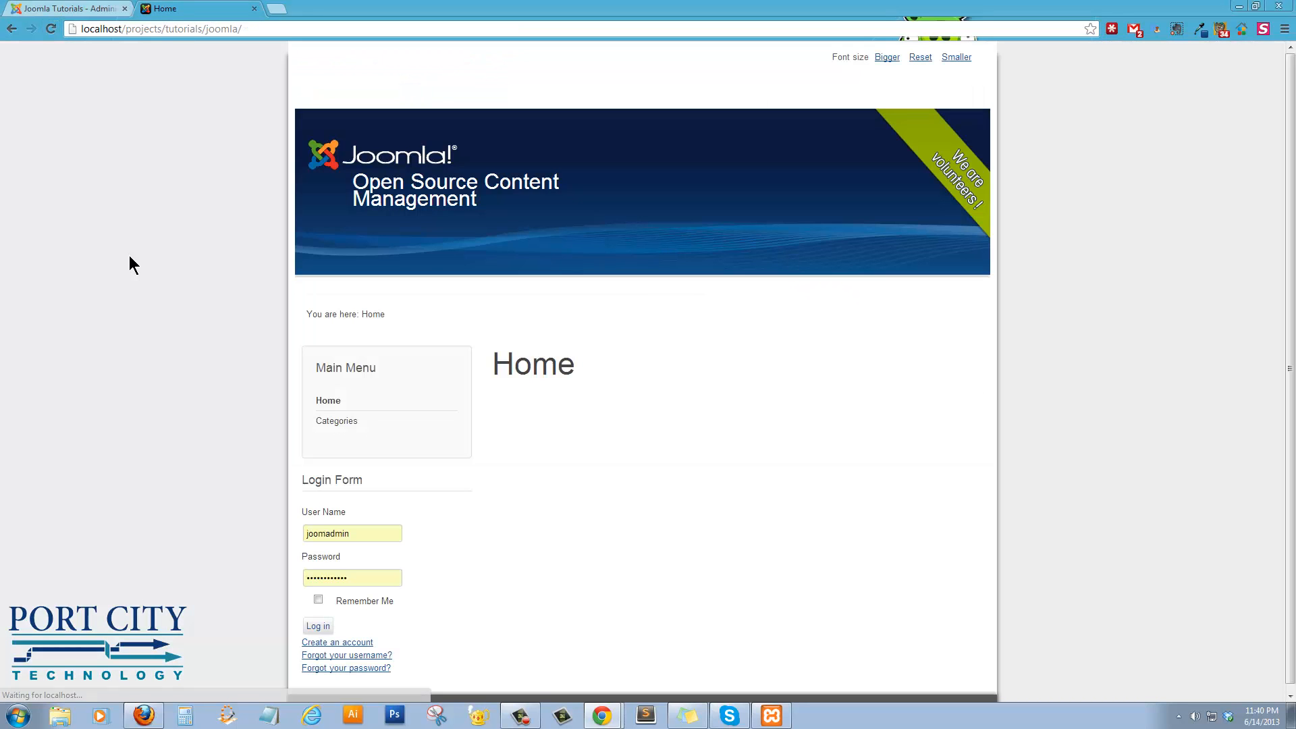
# View the Categories page and its Chemistry article on the public site in the Beez3 style
pyautogui.scroll(-1, 217, 302)
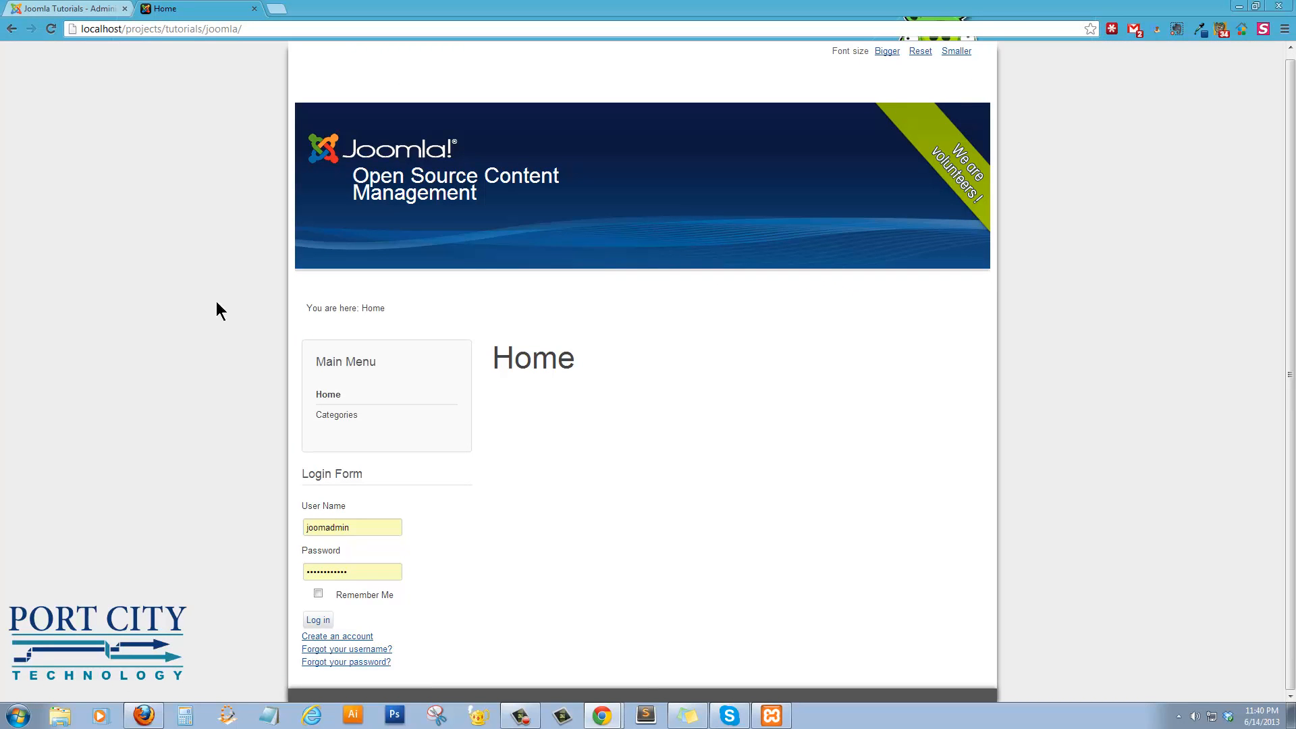
pyautogui.click(343, 413)
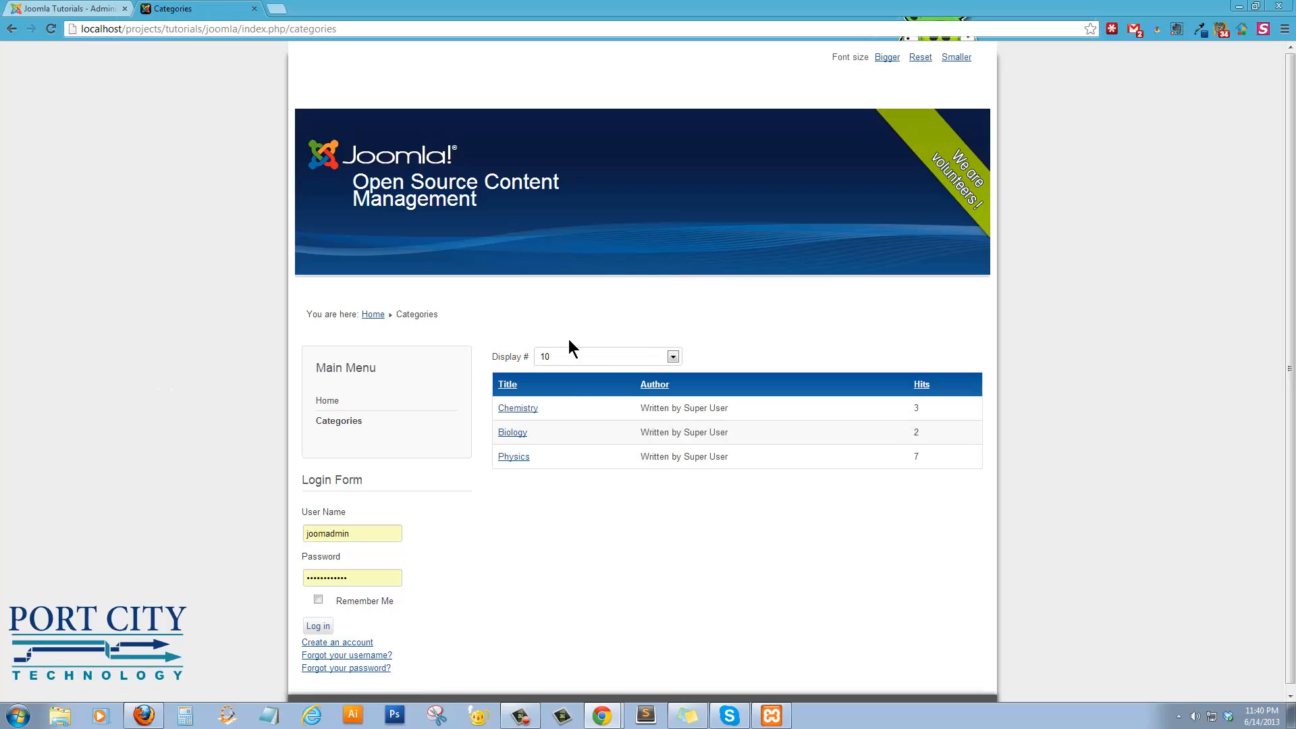
pyautogui.click(531, 408)
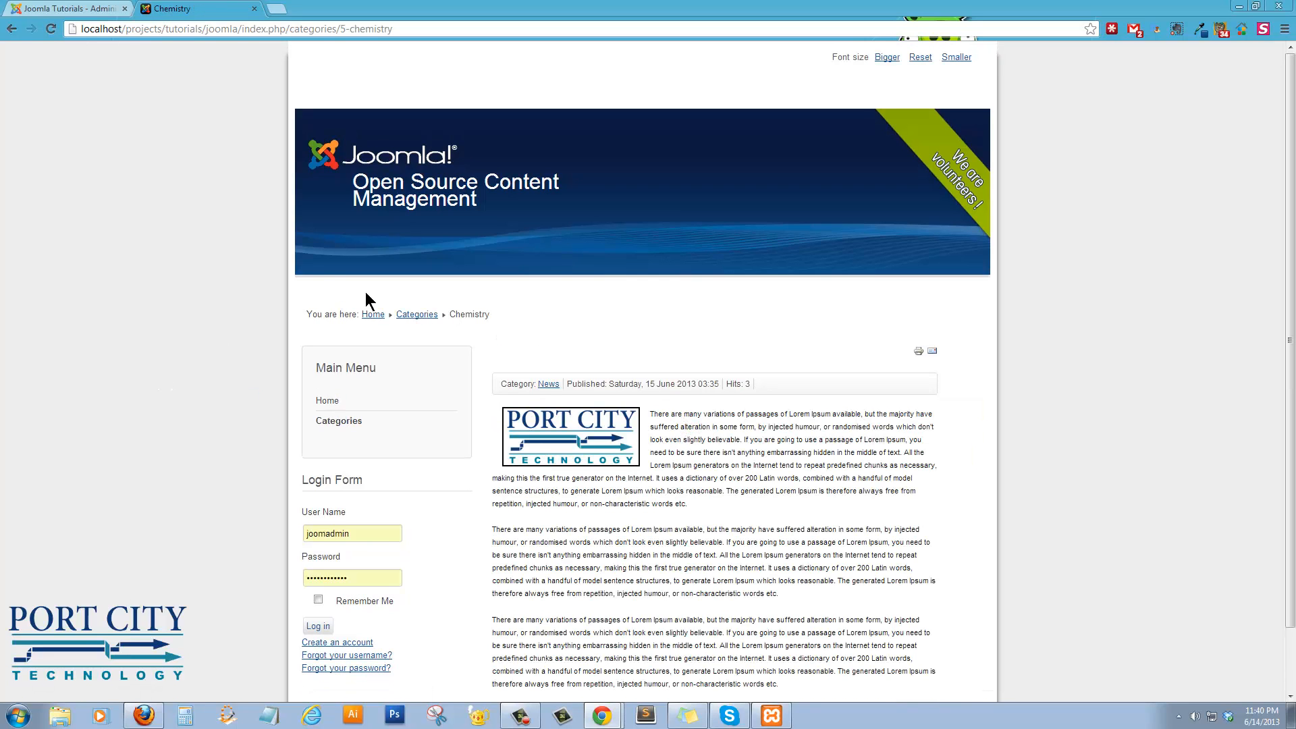
# Return to the administrator and open the Extension Manager's Install page
pyautogui.hotkey('ctrl', 'Tab')
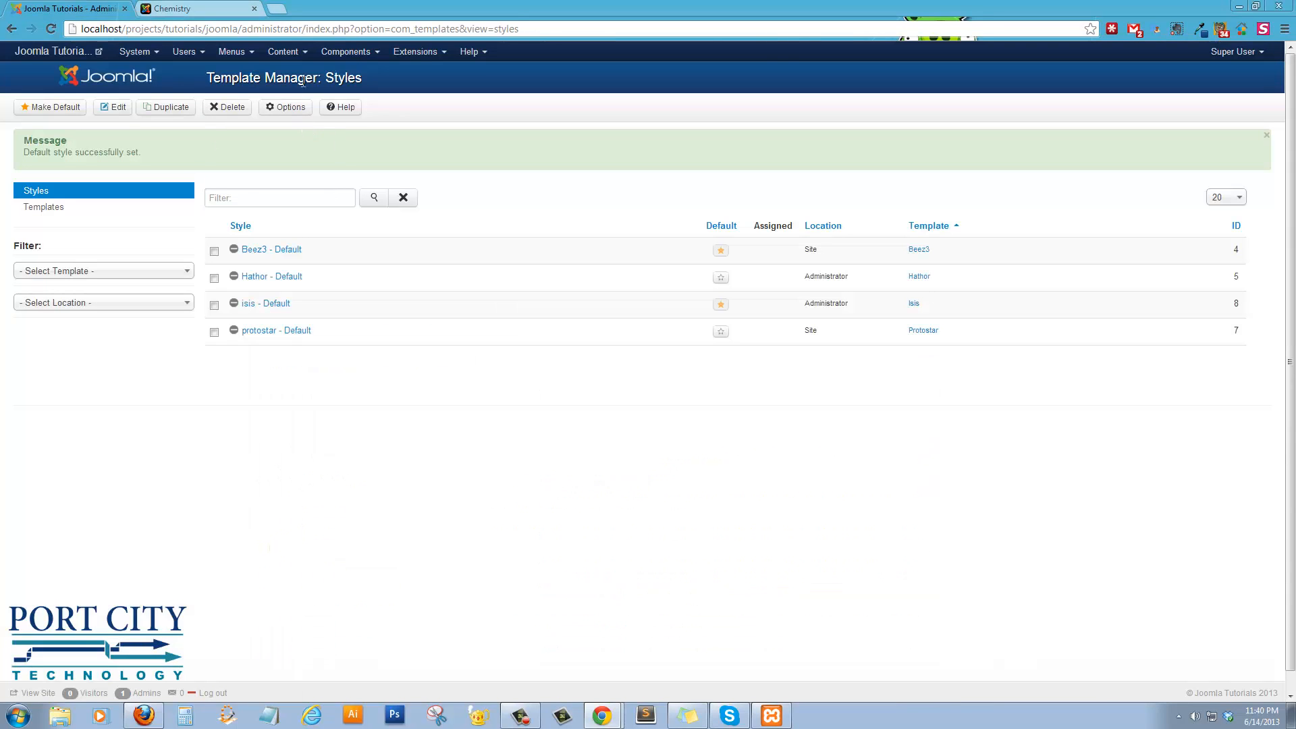
pyautogui.click(416, 51)
pyautogui.click(425, 76)
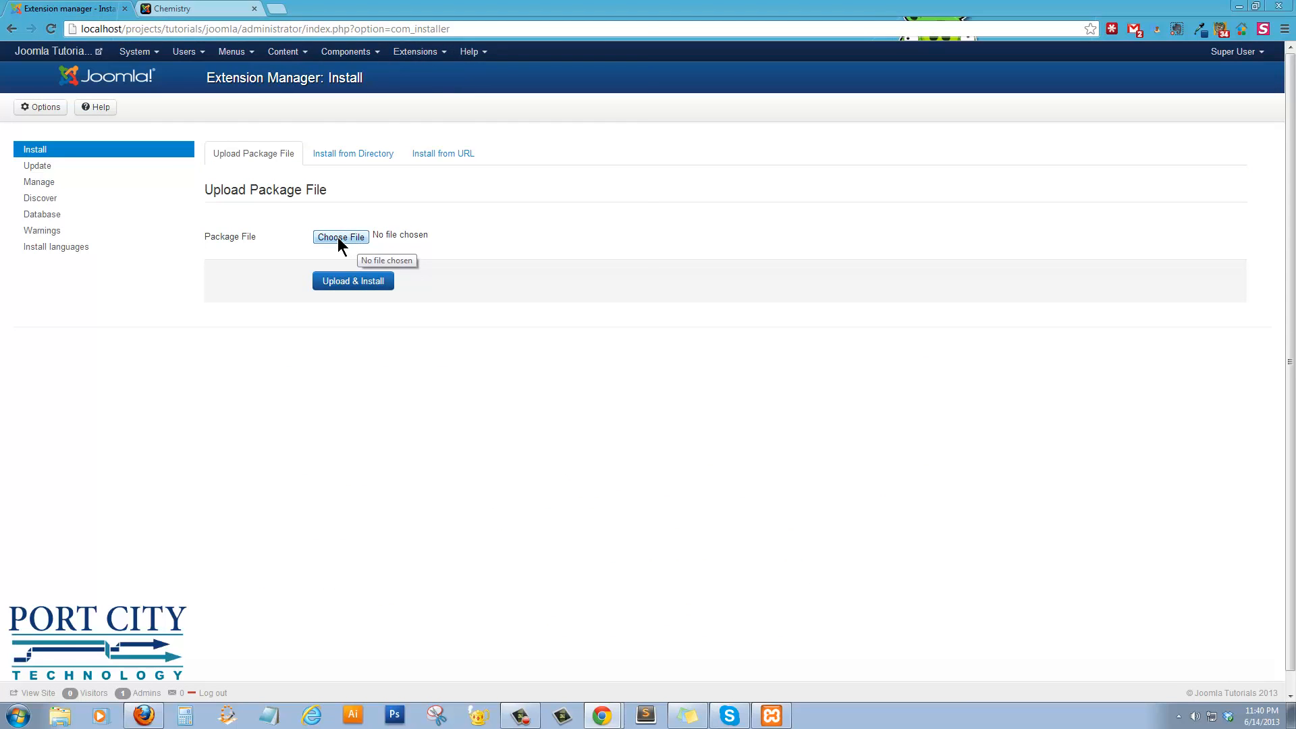
# Choose rt_visage-bundle.zip from the client's subfolder of Web Clients as the package file, and try to upload and install it
pyautogui.click(339, 237)
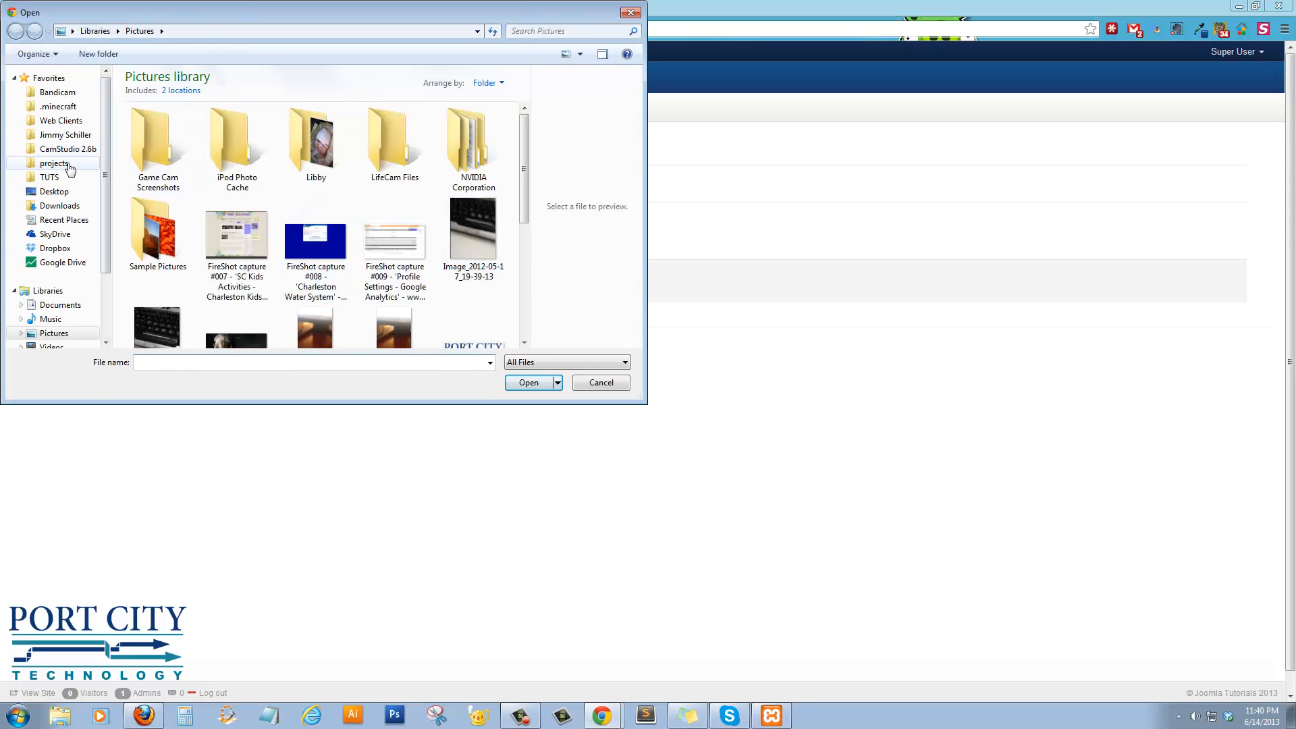
pyautogui.click(60, 120)
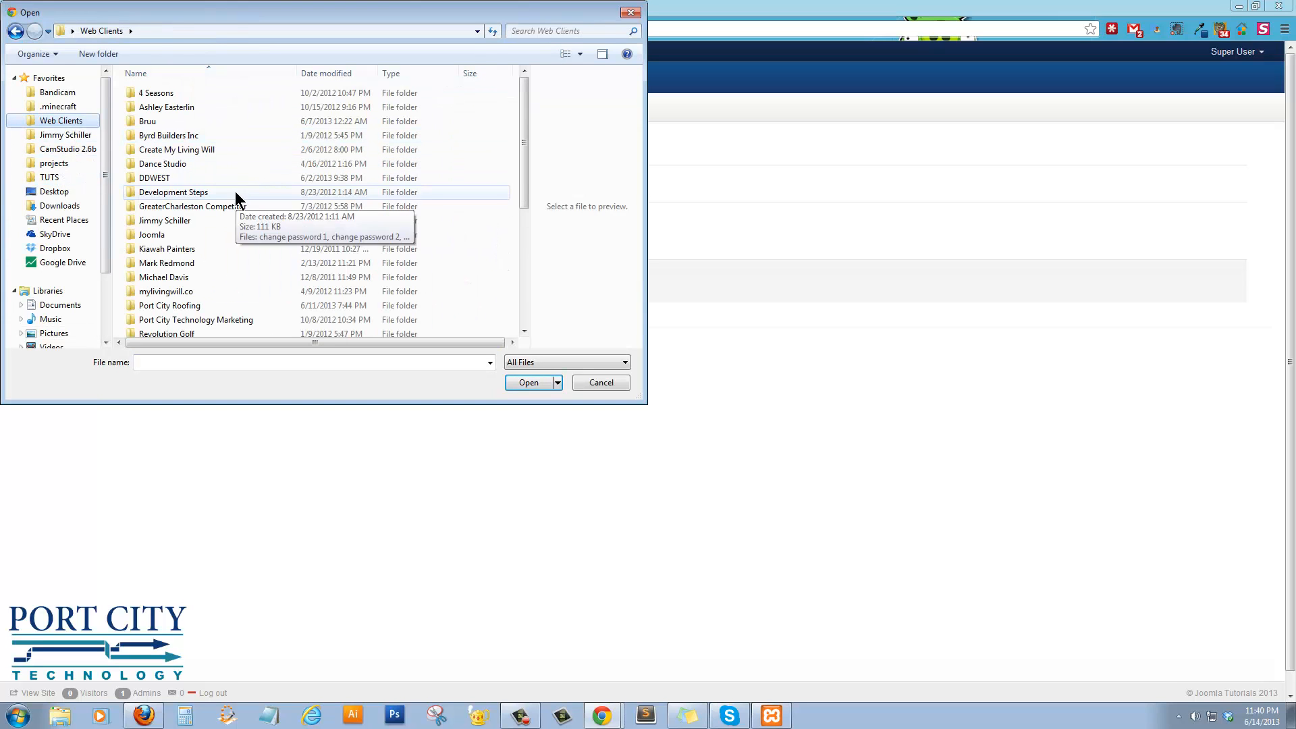
pyautogui.click(206, 274)
pyautogui.scroll(-3, 205, 274)
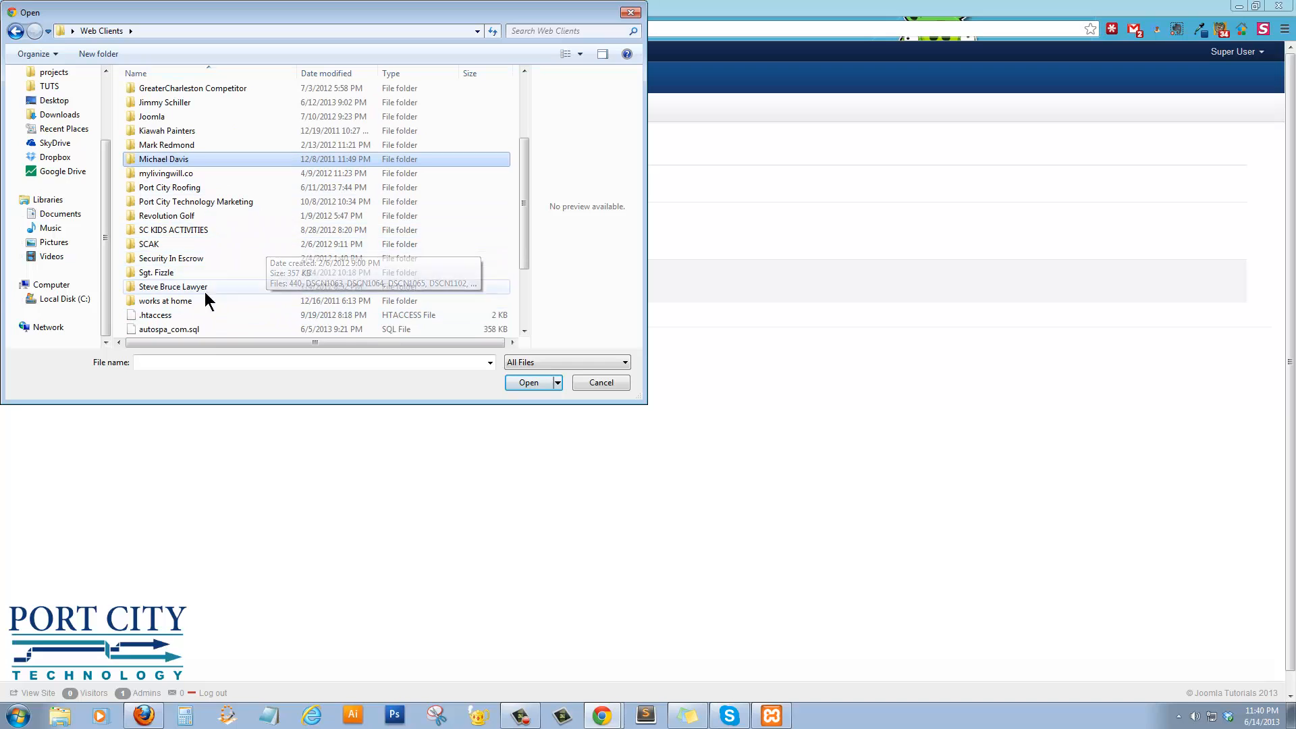
pyautogui.doubleClick(226, 159)
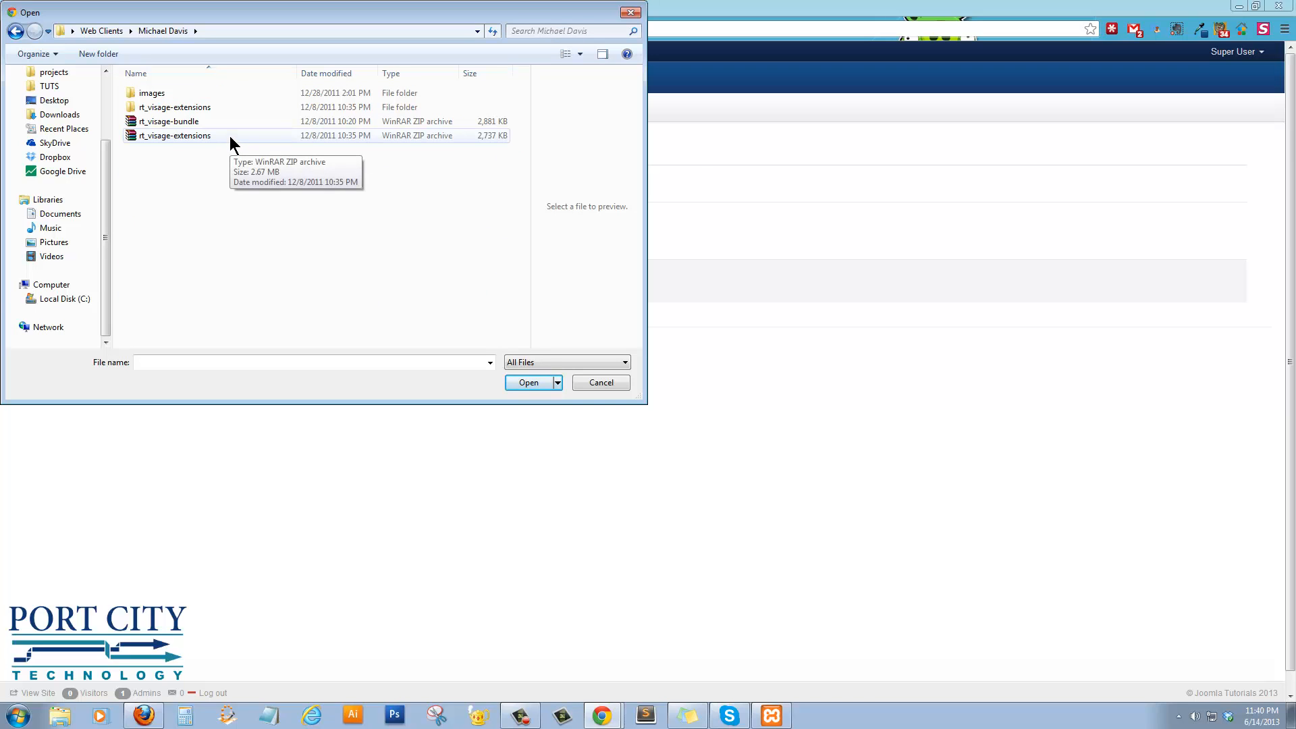
pyautogui.click(224, 123)
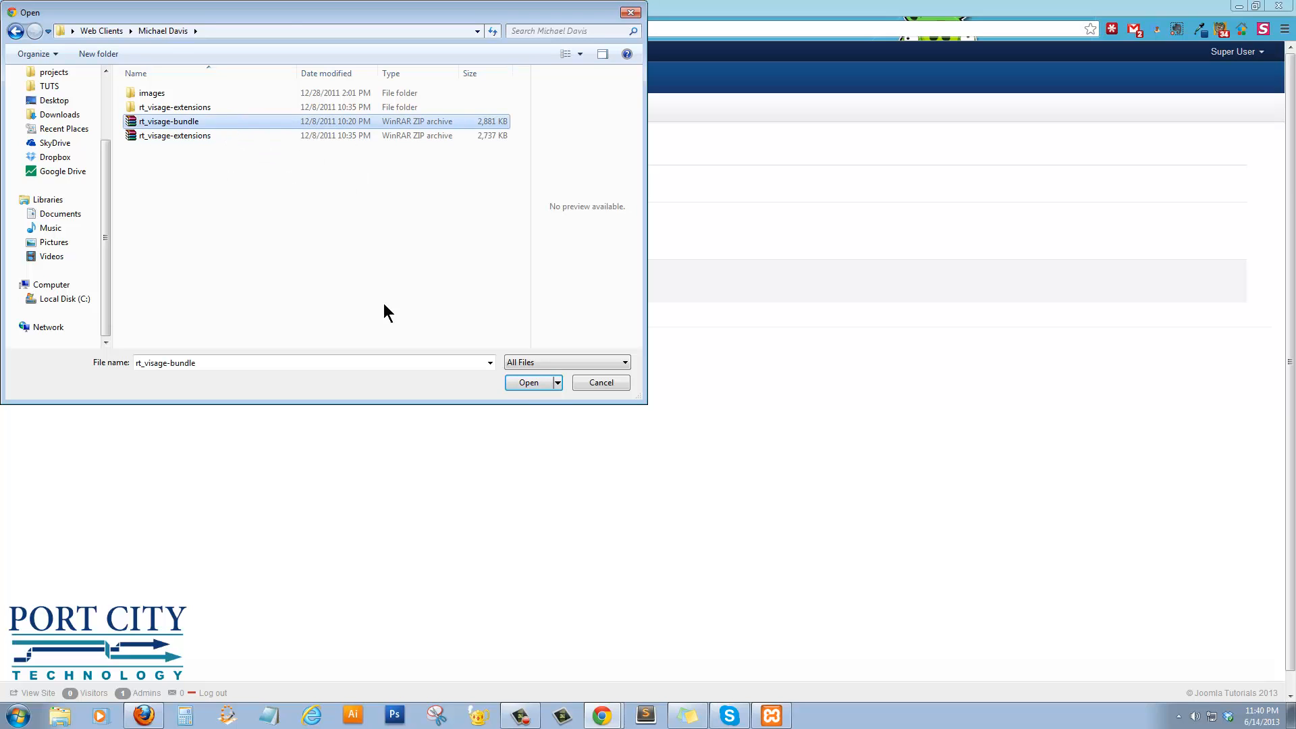
pyautogui.click(518, 381)
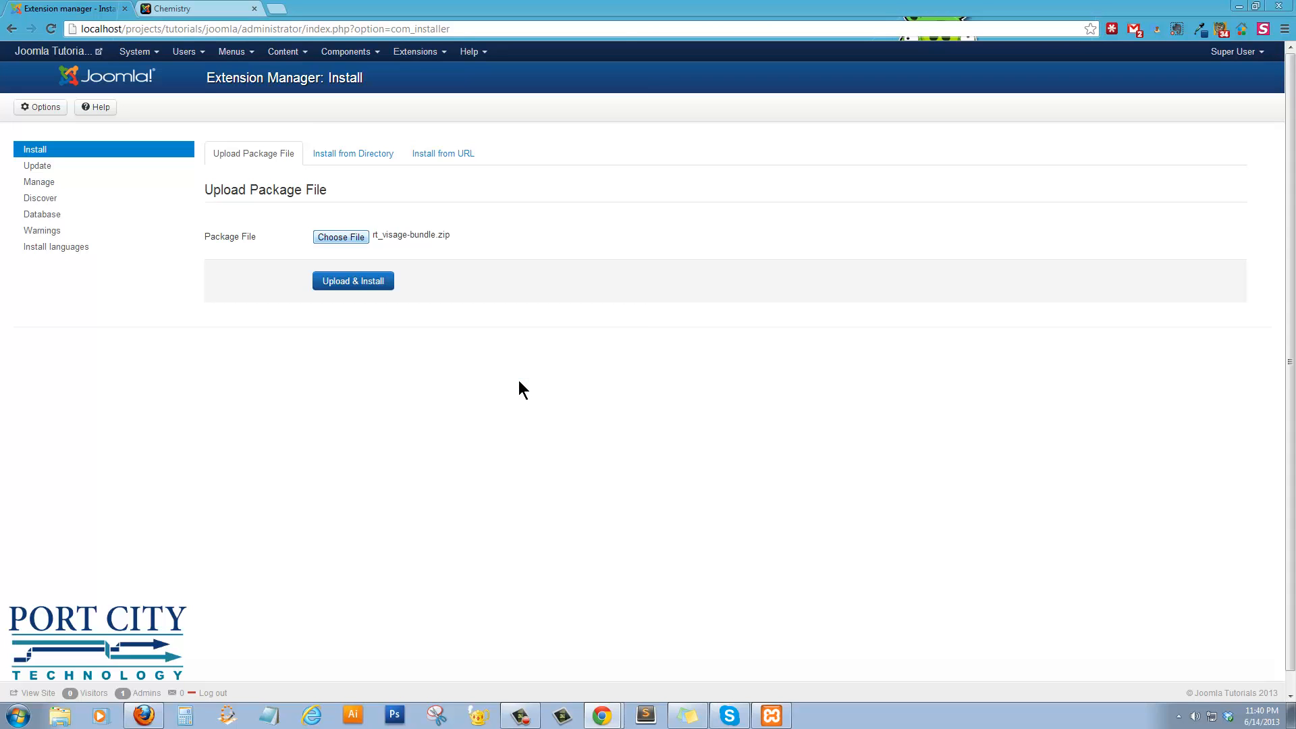
pyautogui.click(362, 289)
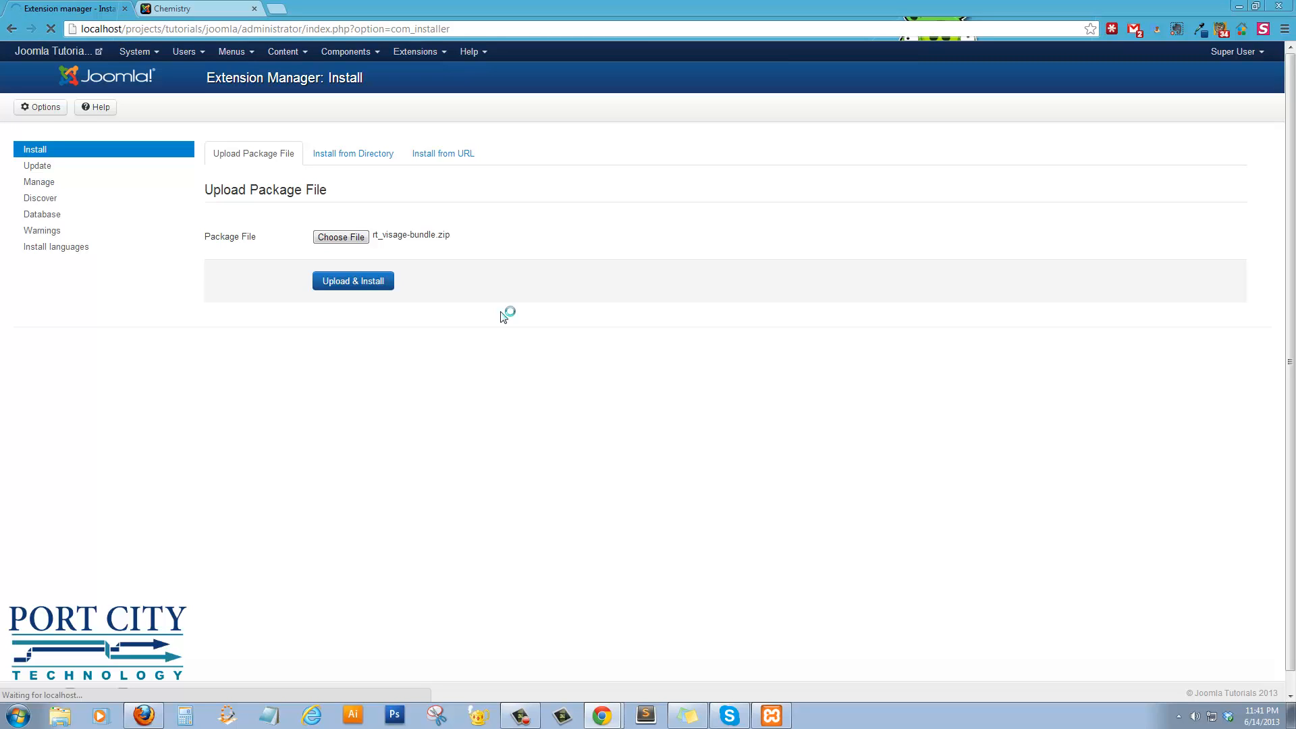
pyautogui.click(12, 30)
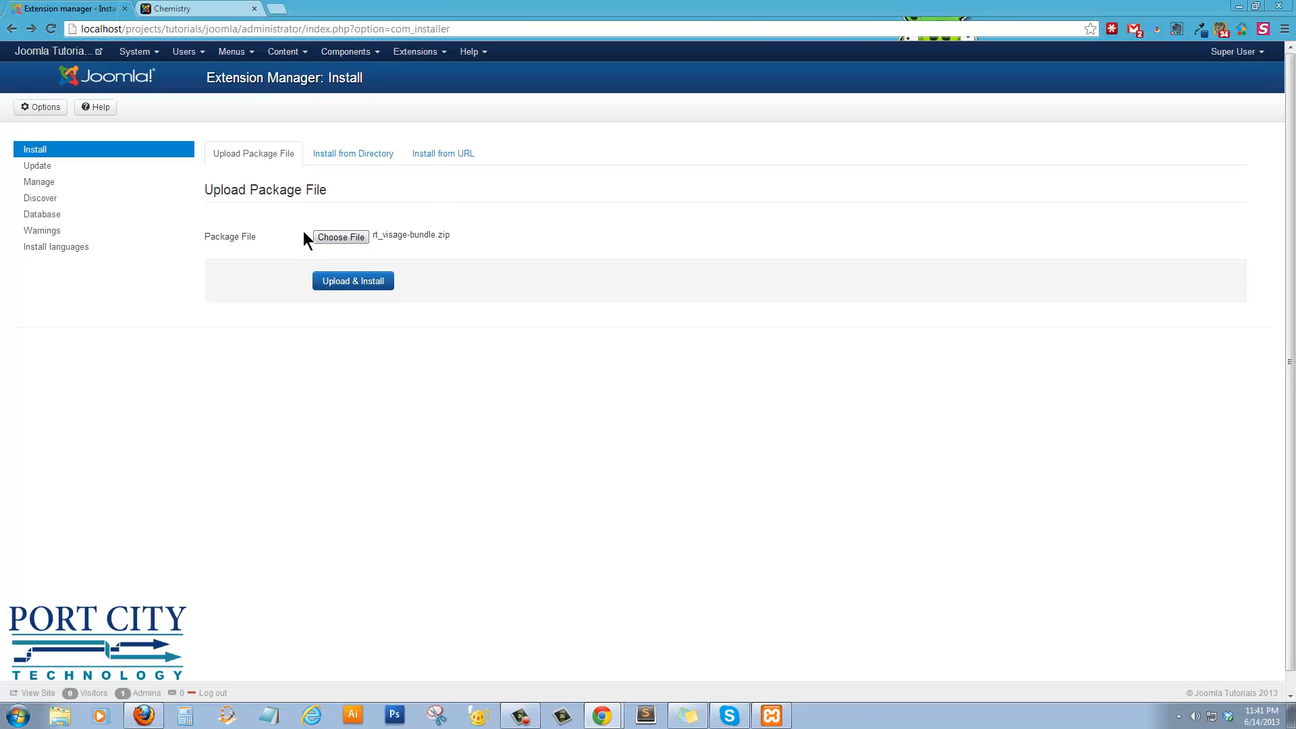